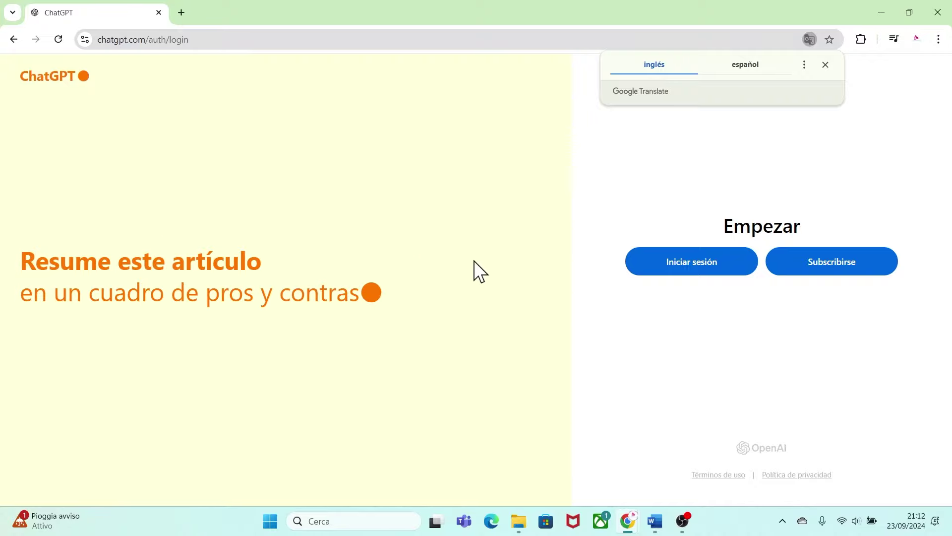
# Sign in to ChatGPT with the Google account and send the prompt "ayudame a crear un cuento"
pyautogui.click(703, 268)
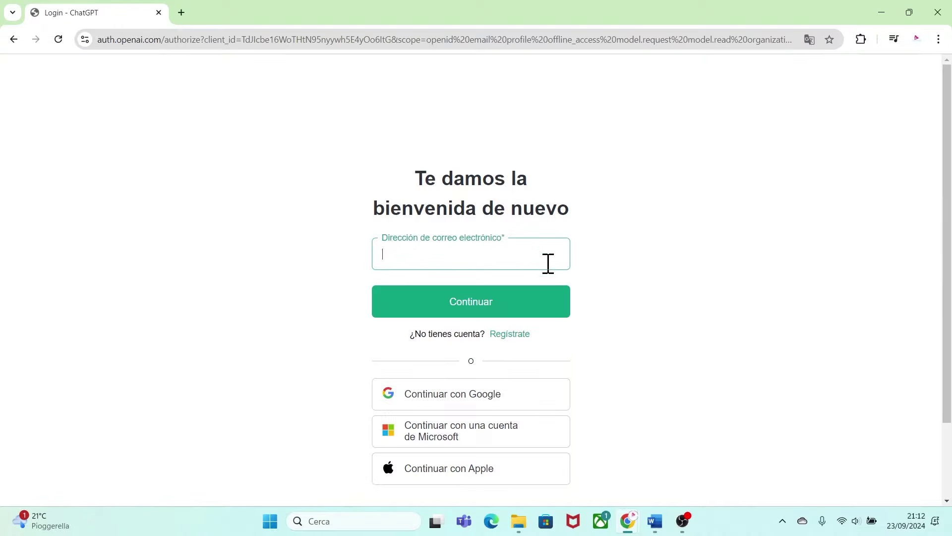
pyautogui.click(494, 396)
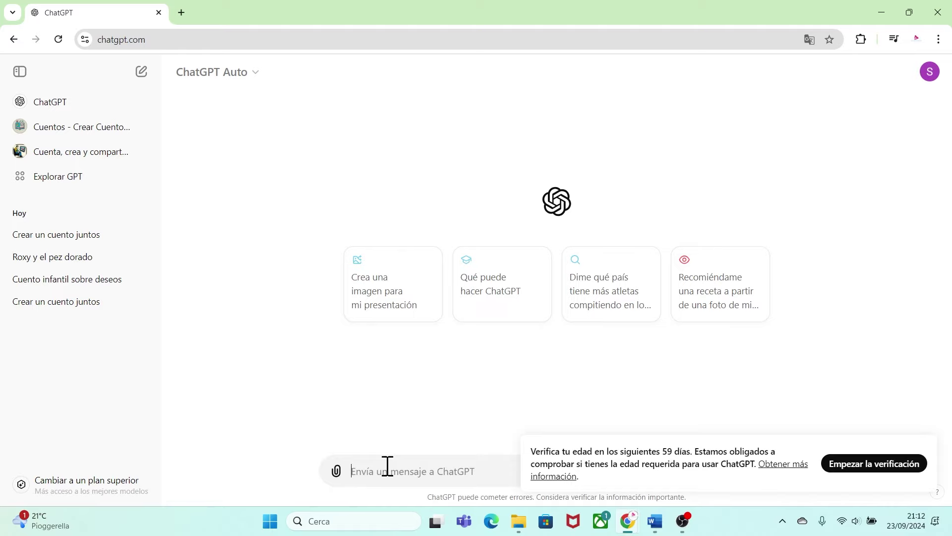
pyautogui.write('ayudame a crear un cuento')
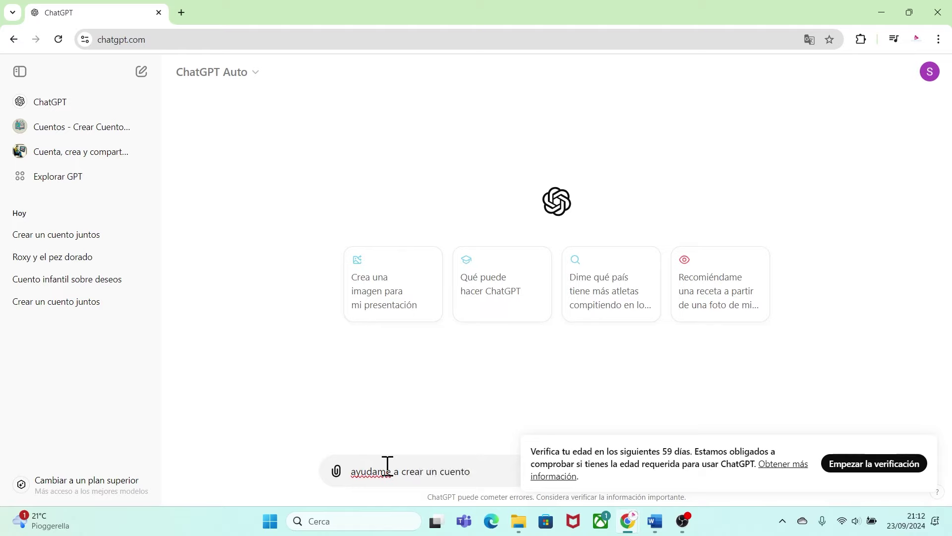
pyautogui.press('Return')
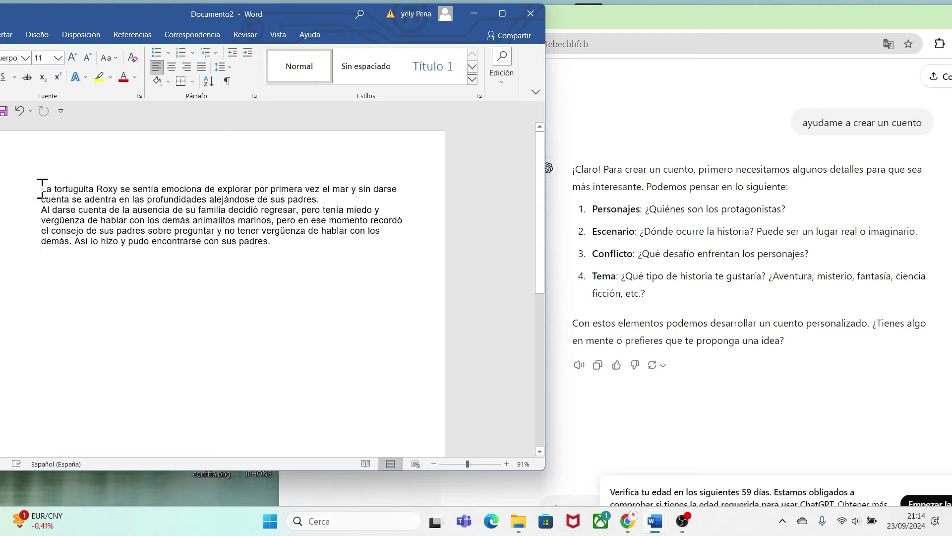
# Switch to the Word draft about the turtle Roxy and examine it for the characters, setting, conflict and theme that ChatGPT asks for
pyautogui.moveTo(42, 189); pyautogui.dragTo(119, 188)
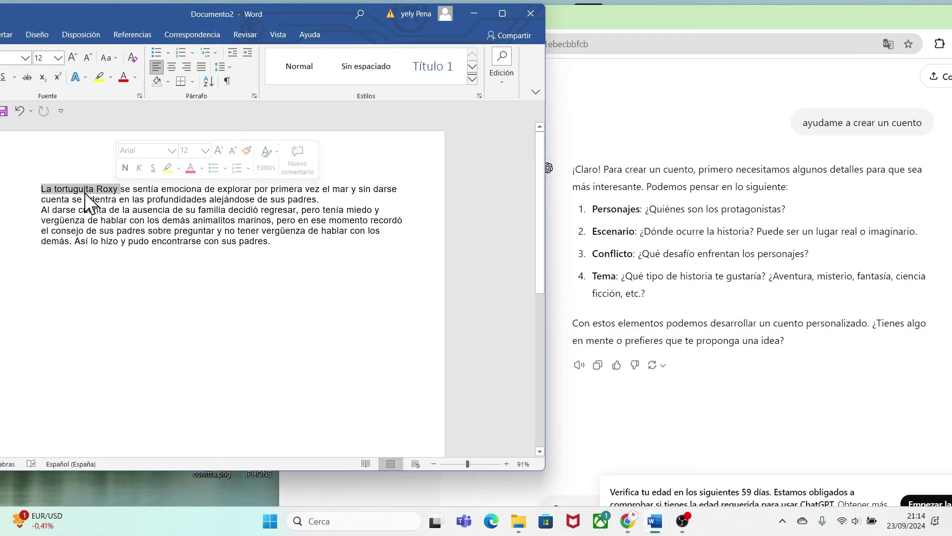
pyautogui.click(133, 191)
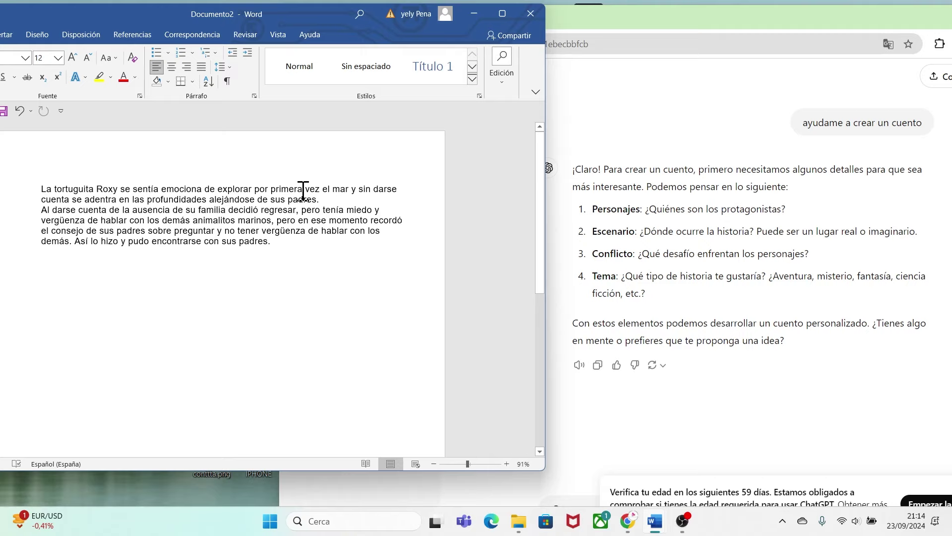
pyautogui.moveTo(271, 199); pyautogui.dragTo(324, 200)
pyautogui.click(293, 239)
pyautogui.moveTo(222, 222); pyautogui.dragTo(266, 218)
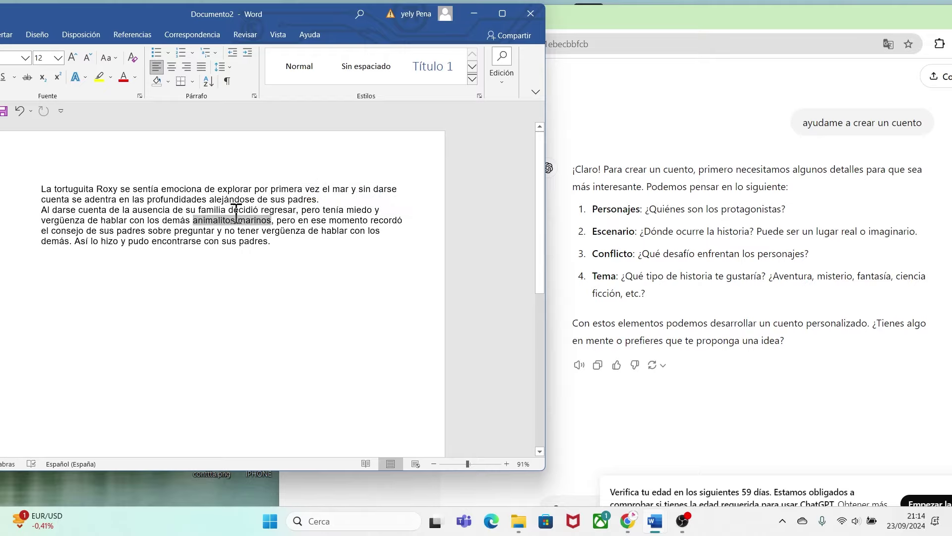
pyautogui.click(263, 238)
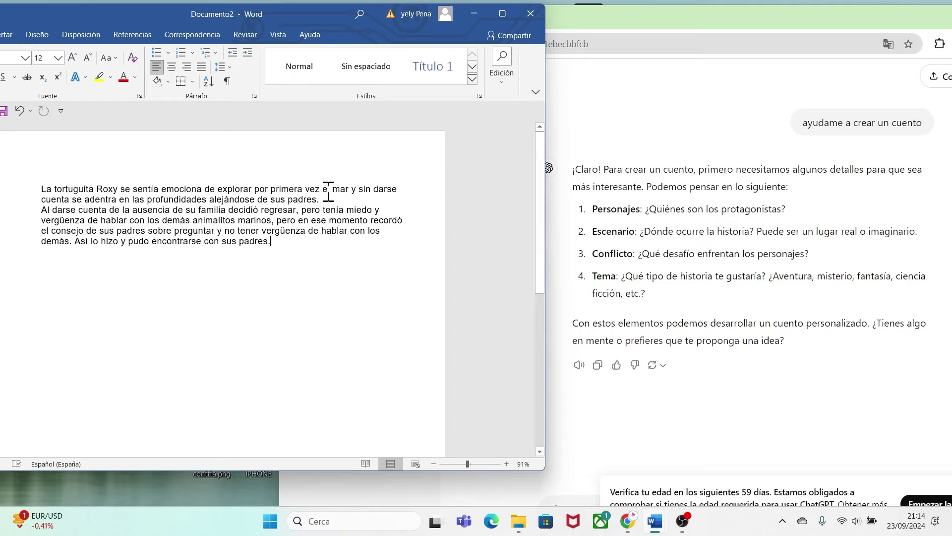
pyautogui.moveTo(329, 191); pyautogui.dragTo(352, 192)
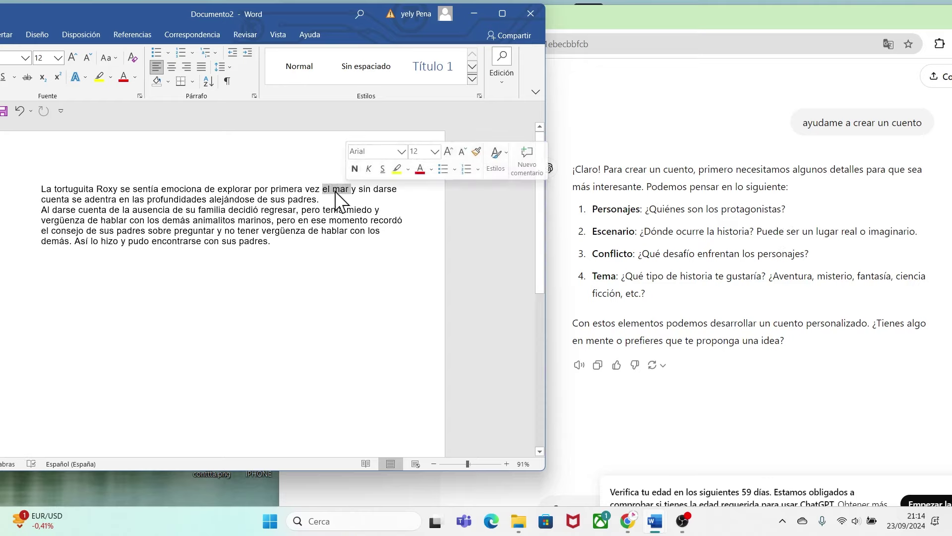
pyautogui.click(388, 240)
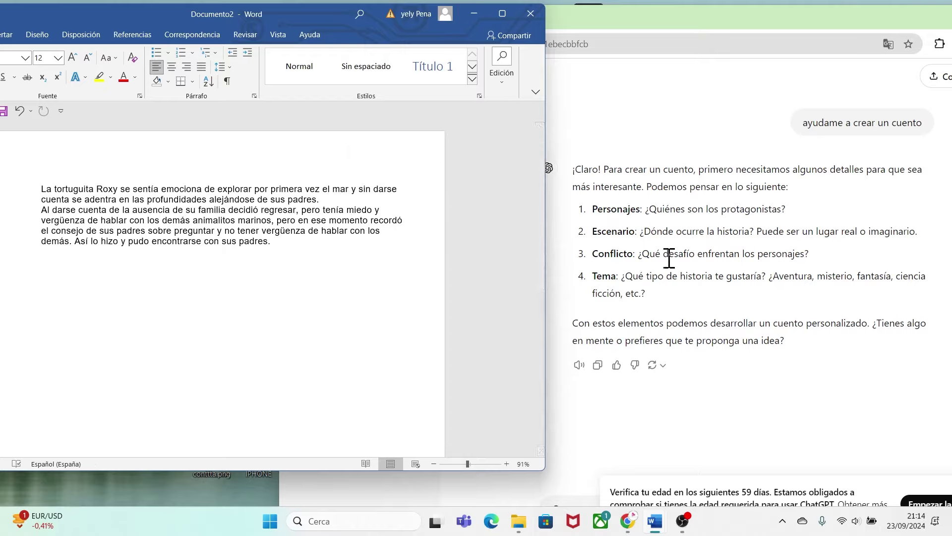
pyautogui.moveTo(218, 190); pyautogui.dragTo(351, 187)
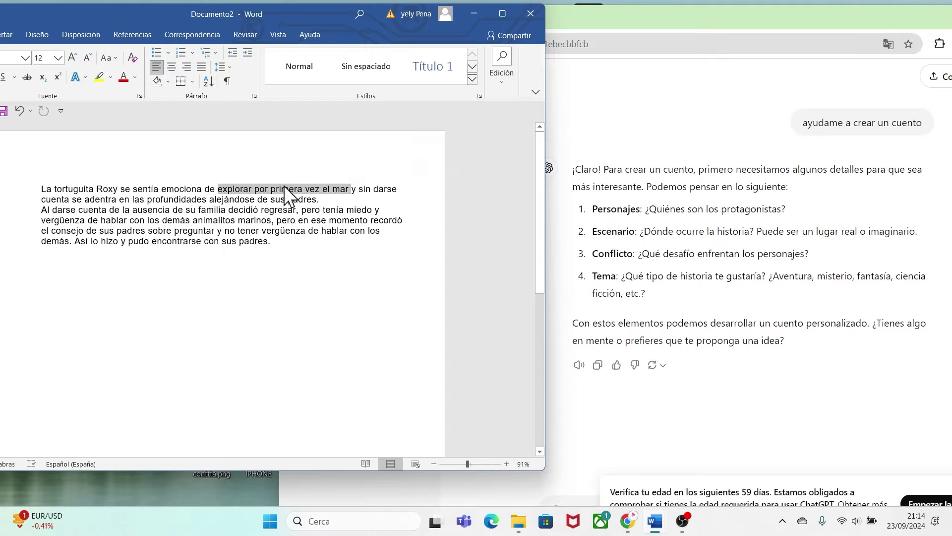
pyautogui.click(303, 260)
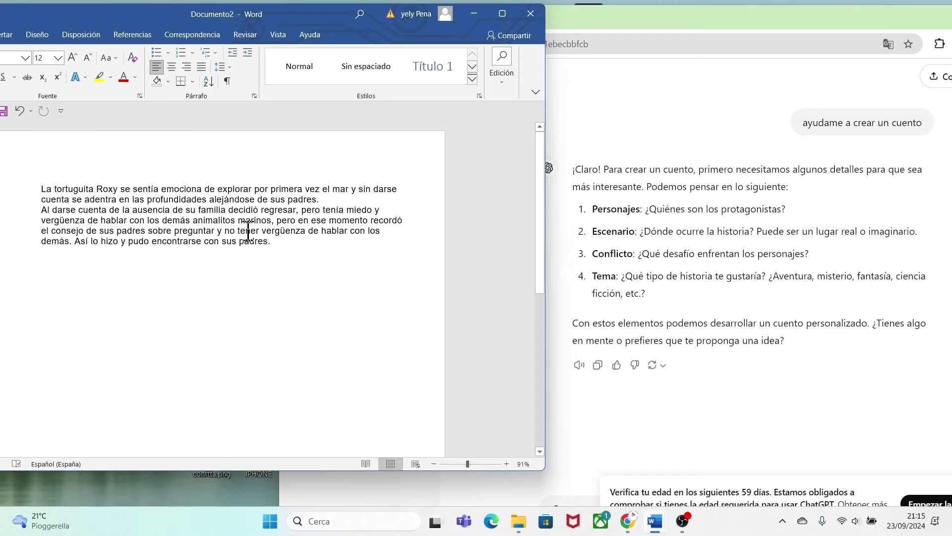
# Copy the whole Roxy story draft from Word and send it as a message in the maximized ChatGPT conversation
pyautogui.moveTo(281, 241); pyautogui.dragTo(46, 189)
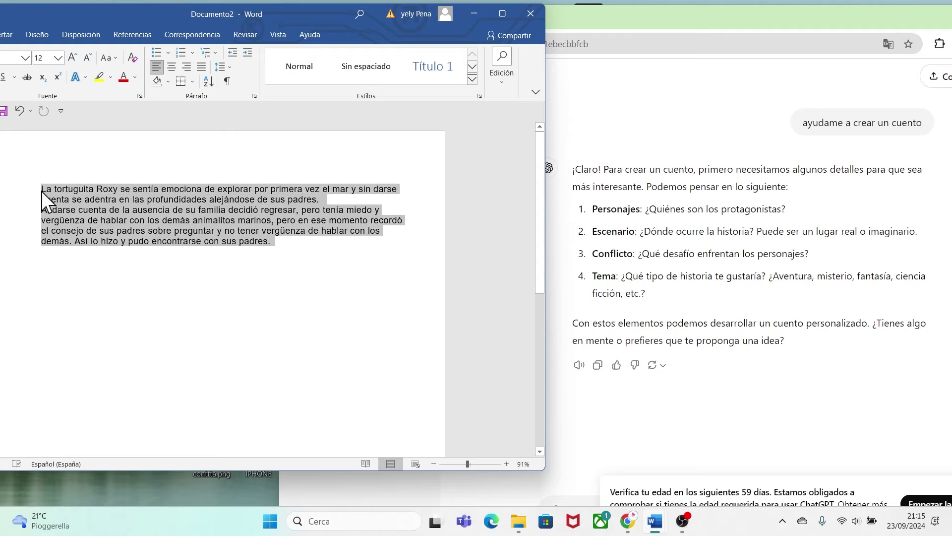
pyautogui.hotkey('ctrl', 'c')
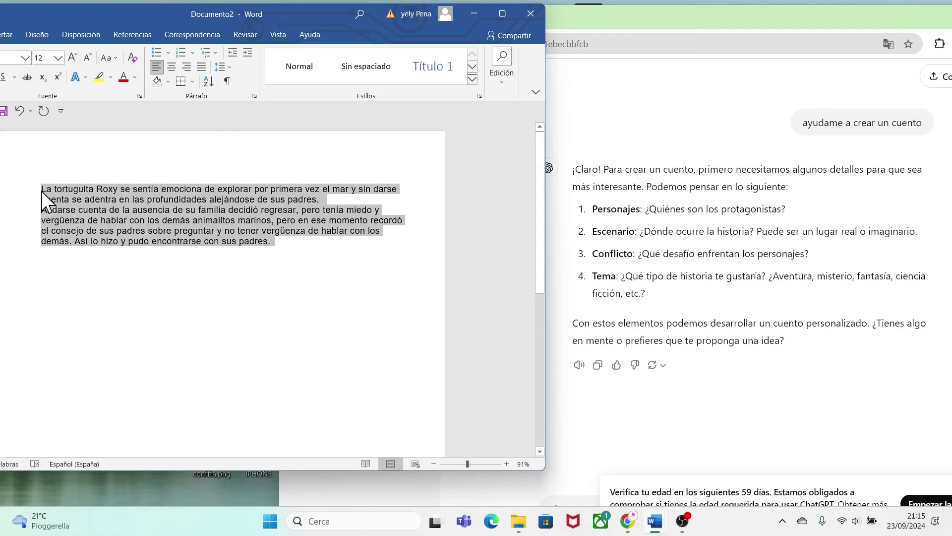
pyautogui.click(254, 242)
pyautogui.moveTo(825, 23); pyautogui.dragTo(693, 11)
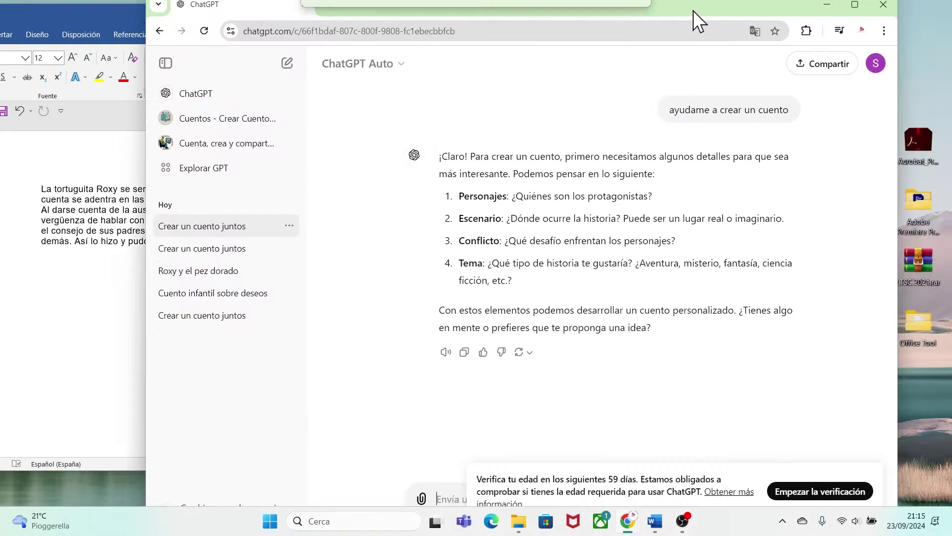
pyautogui.click(855, 4)
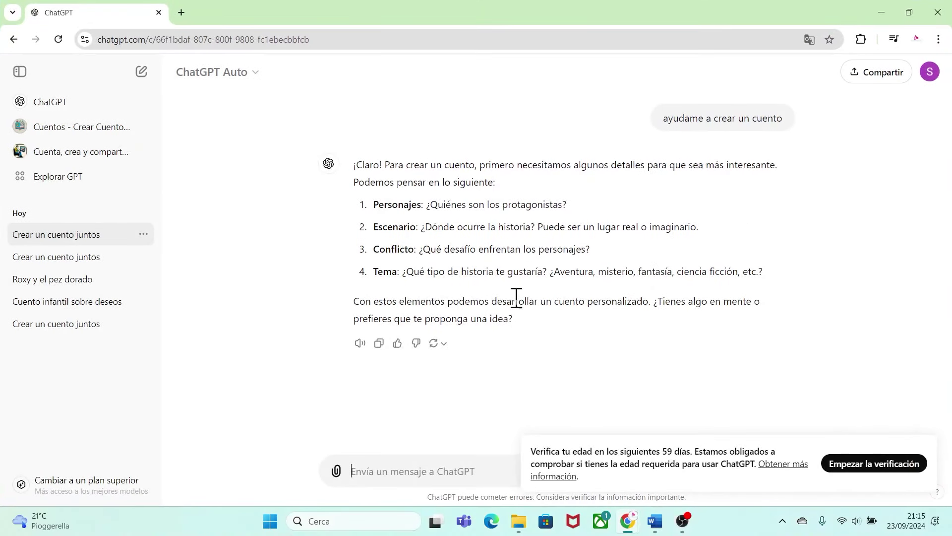
pyautogui.click(370, 470)
pyautogui.hotkey('ctrl', 'v')
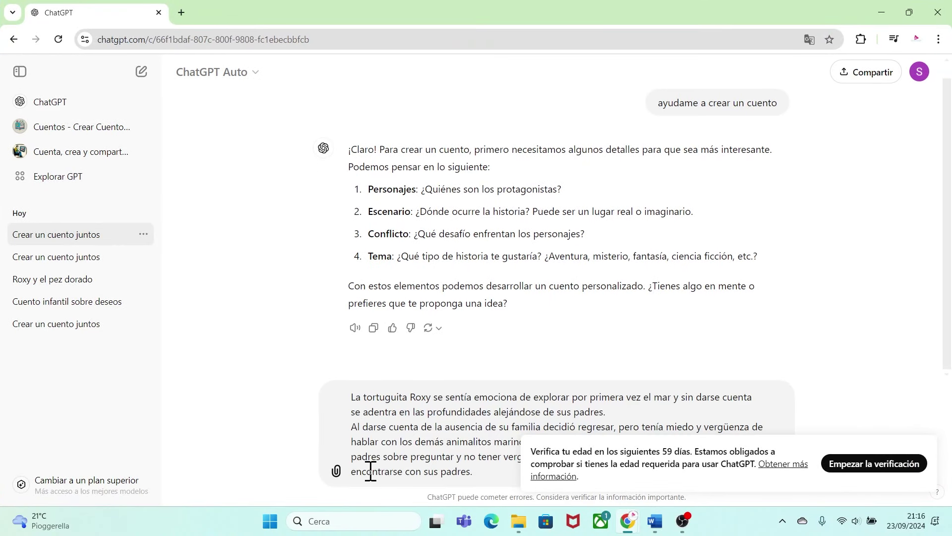
pyautogui.press('Return')
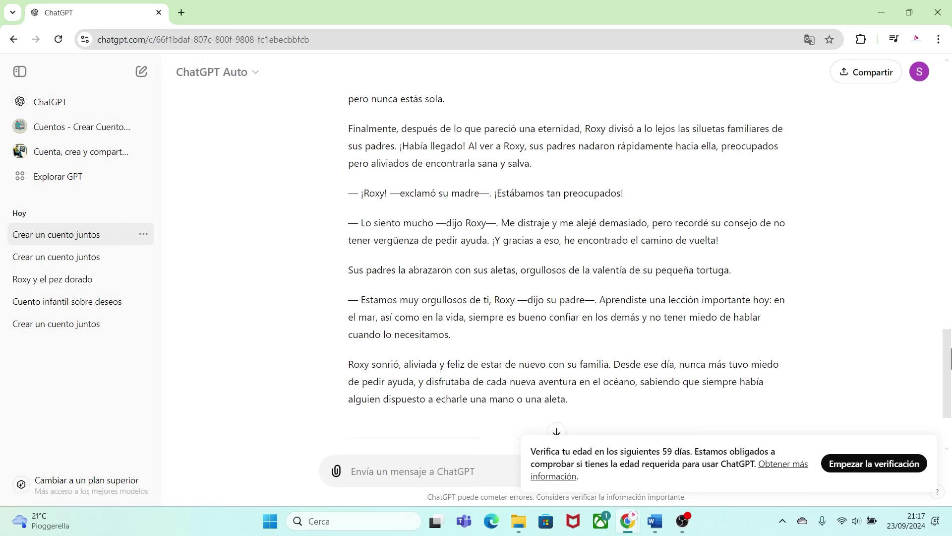
# Read through the expanded Roxy story in ChatGPT and compare its added sea characters with the marine animals in the Word draft
pyautogui.moveTo(949, 359); pyautogui.dragTo(949, 187)
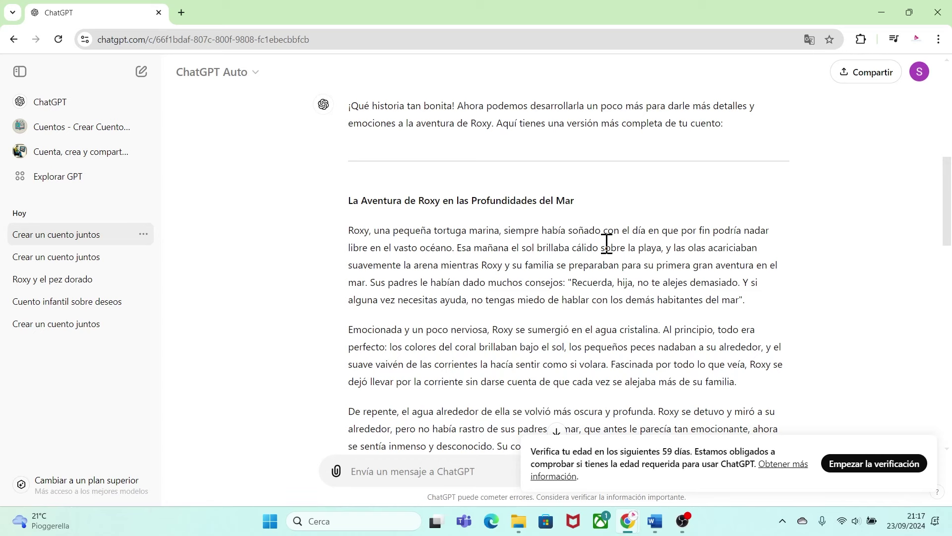
pyautogui.moveTo(105, 232); pyautogui.dragTo(247, 233)
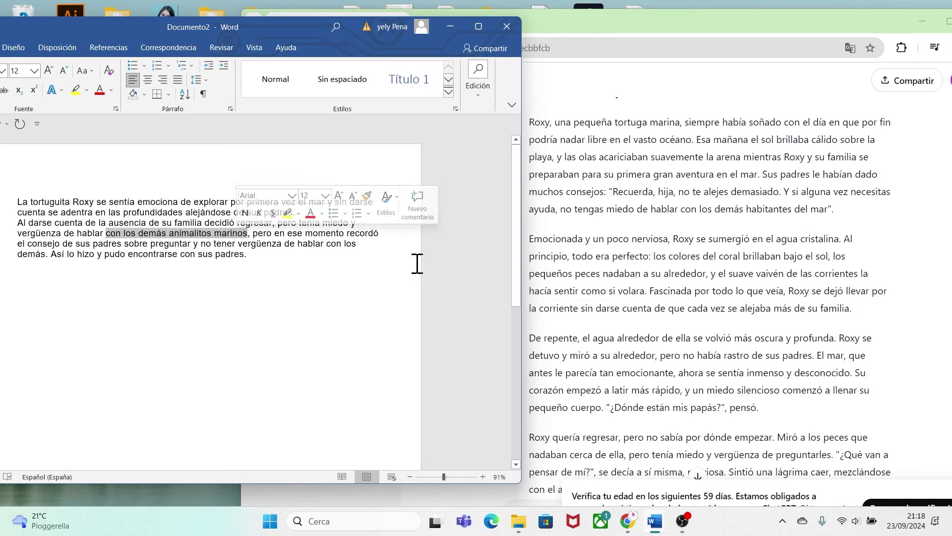
pyautogui.click(710, 350)
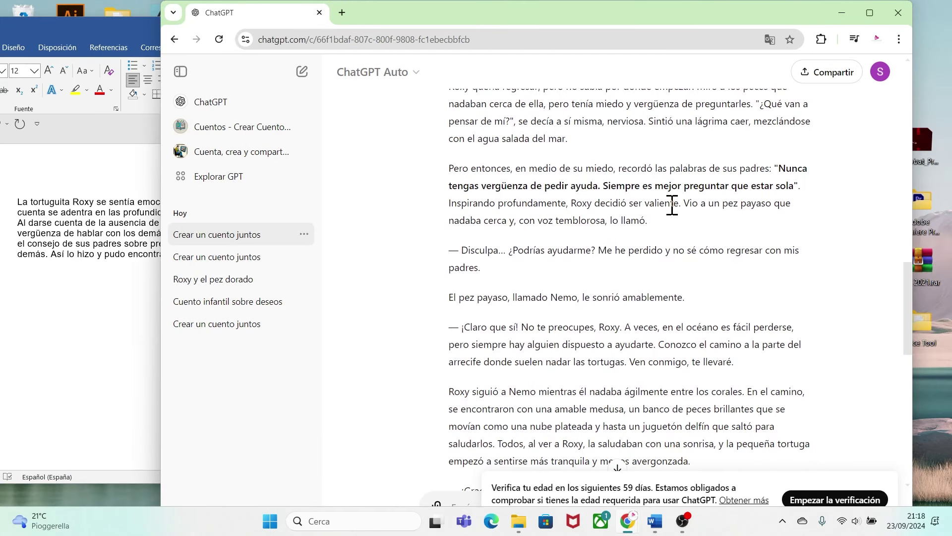
pyautogui.moveTo(723, 203); pyautogui.dragTo(791, 221)
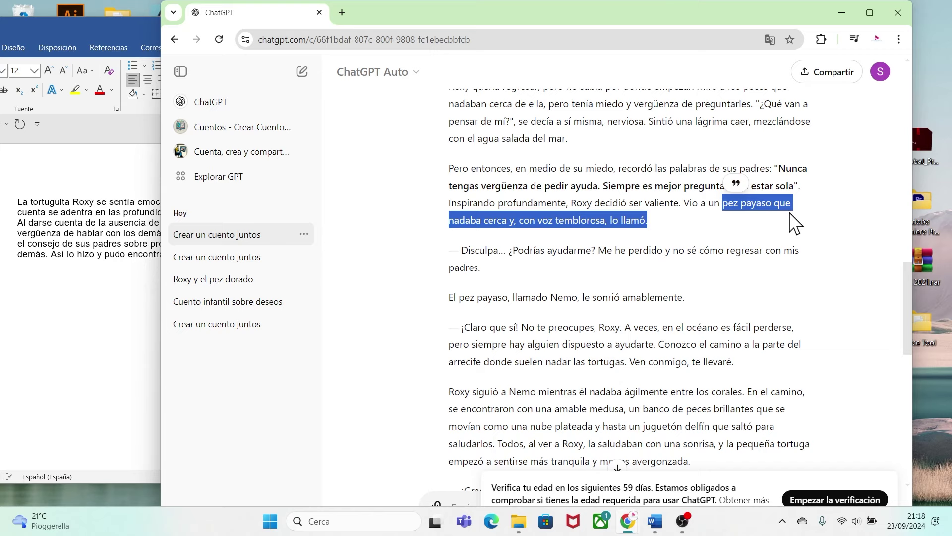
pyautogui.click(585, 259)
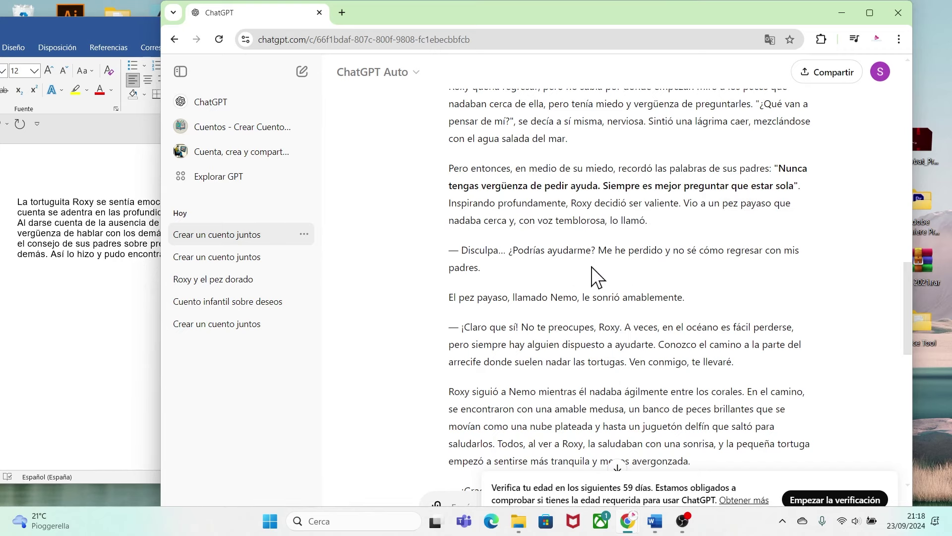
pyautogui.scroll(-4, 873, 387)
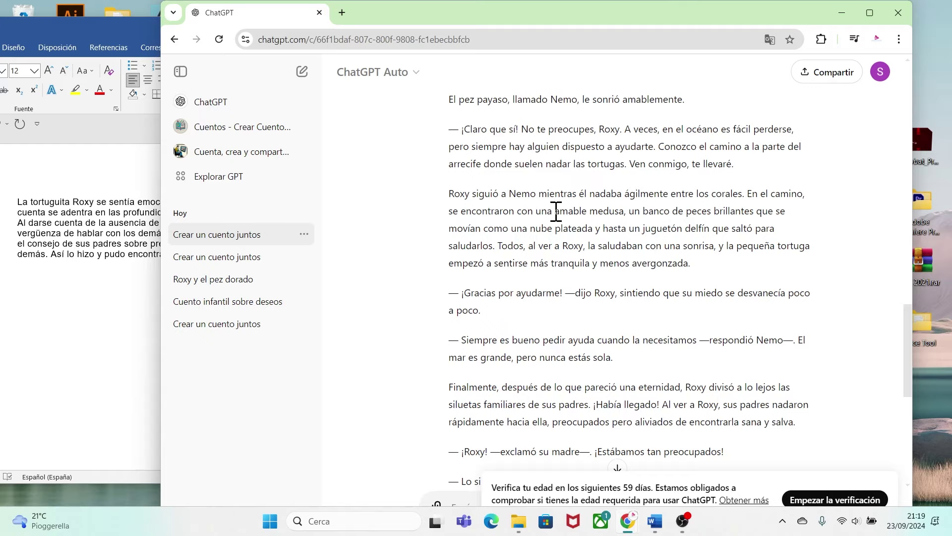
pyautogui.moveTo(556, 211); pyautogui.dragTo(626, 210)
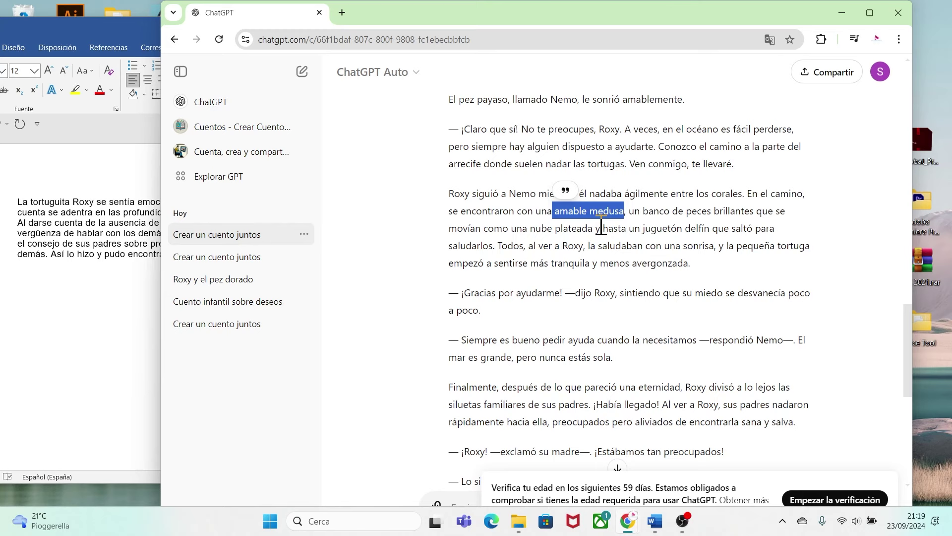
pyautogui.click(601, 228)
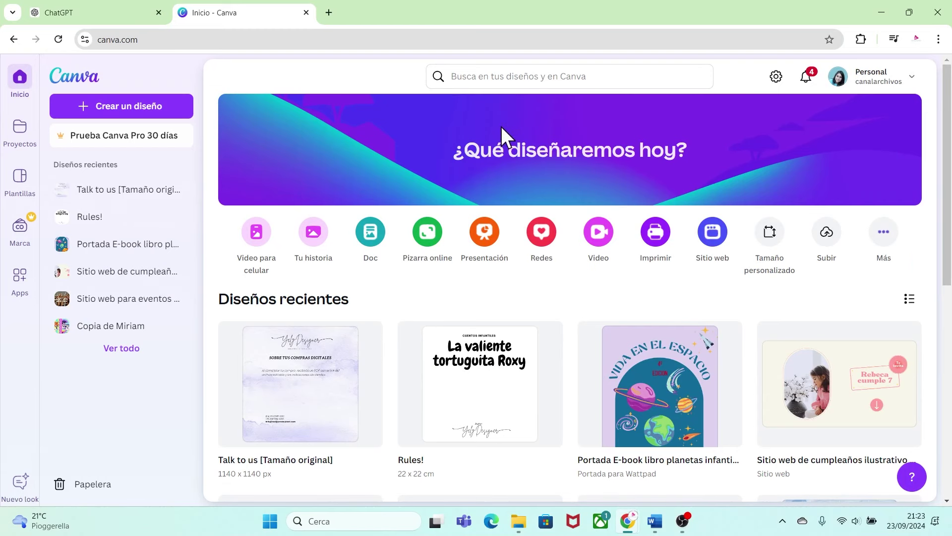
# In Canva, create a blank custom-size design 22 cm wide and 22 cm high
pyautogui.click(769, 233)
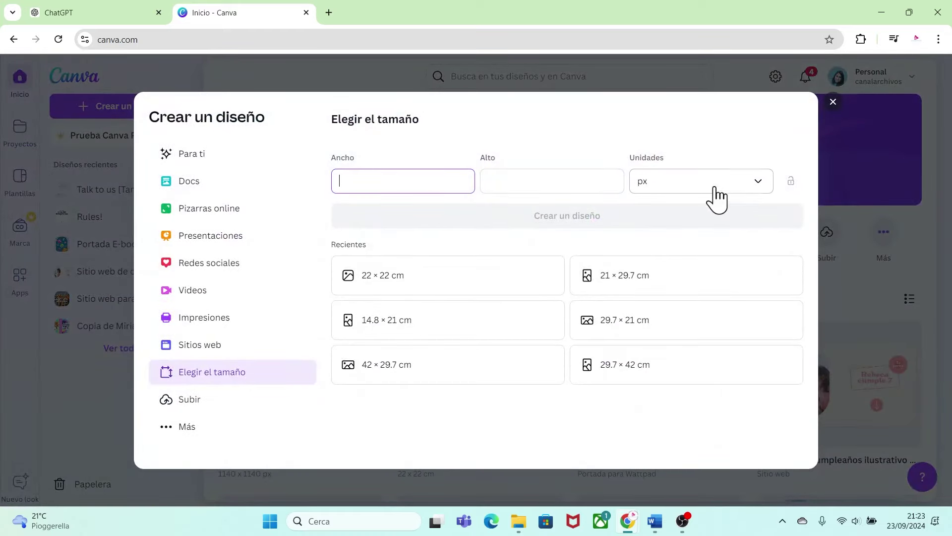
pyautogui.click(735, 188)
pyautogui.click(651, 293)
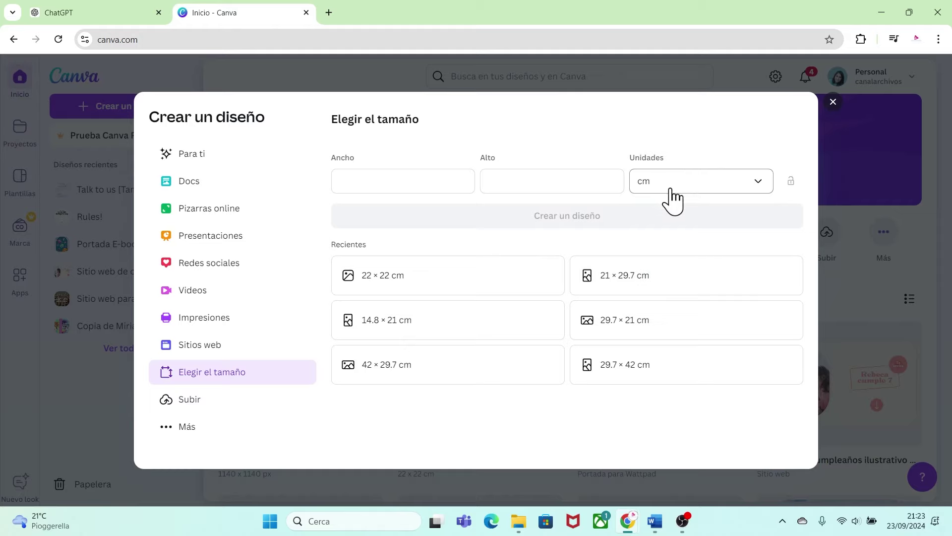
pyautogui.click(430, 184)
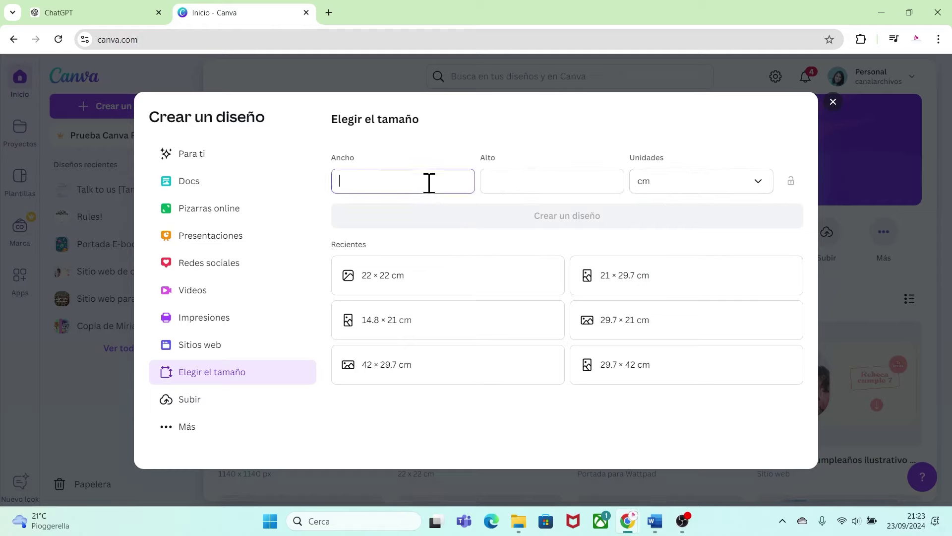
pyautogui.write('22')
pyautogui.click(538, 189)
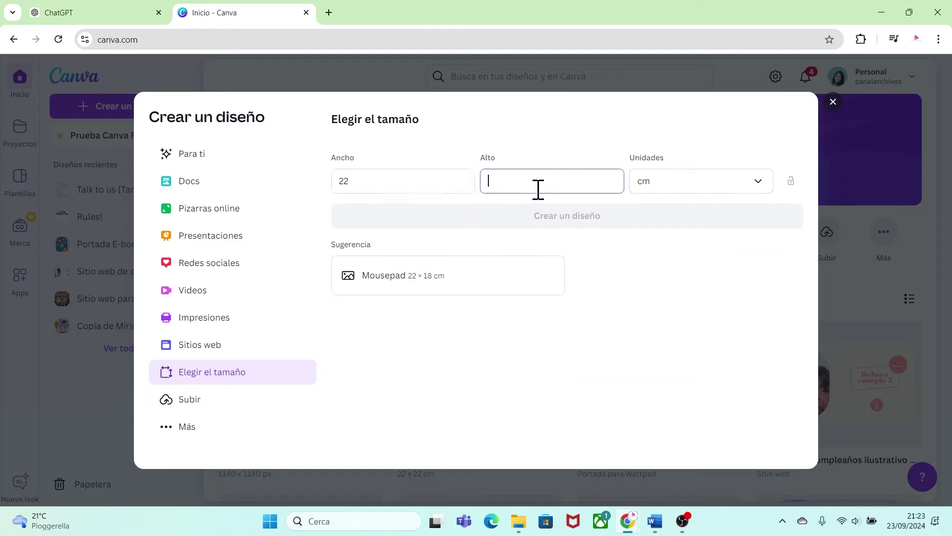
pyautogui.write('22')
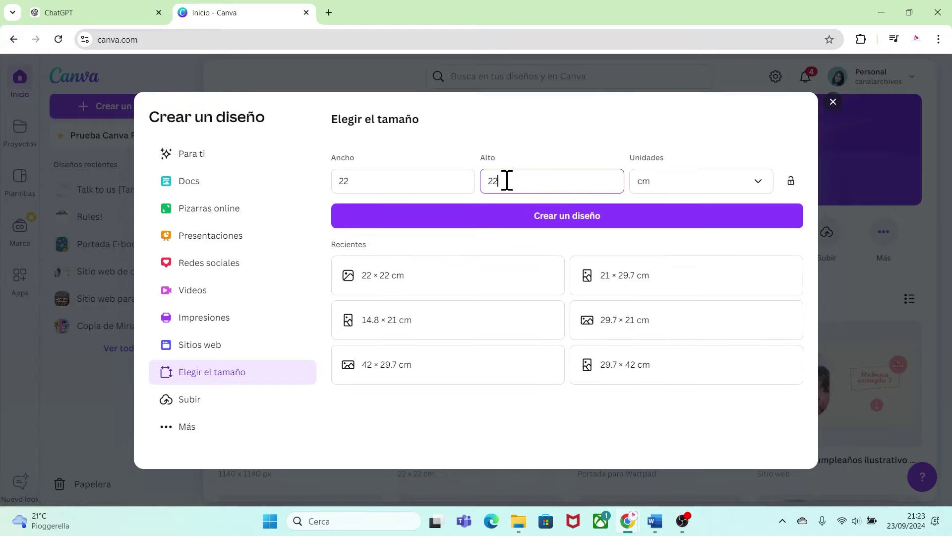
pyautogui.click(524, 221)
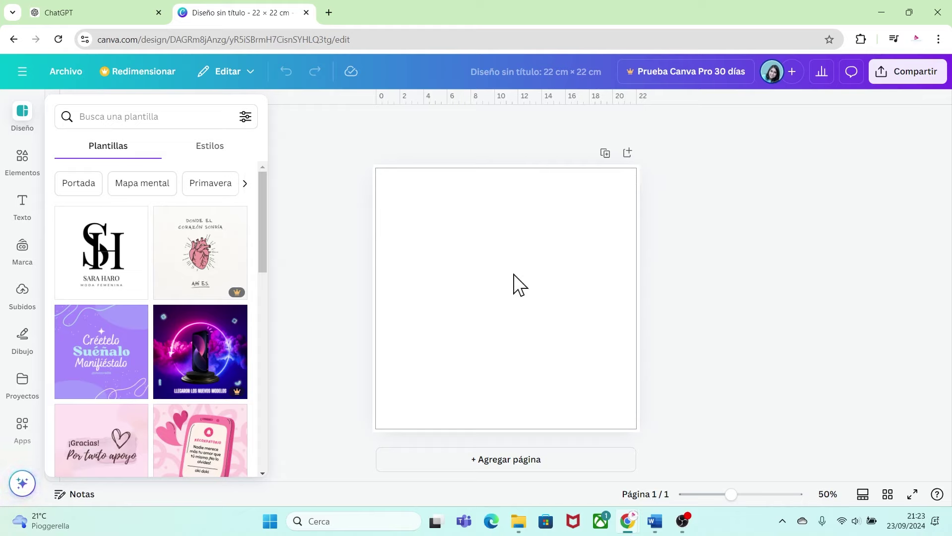
# Insert the recently used "welcome little one!" text combination on the page and ungroup its title and subtitle
pyautogui.click(13, 206)
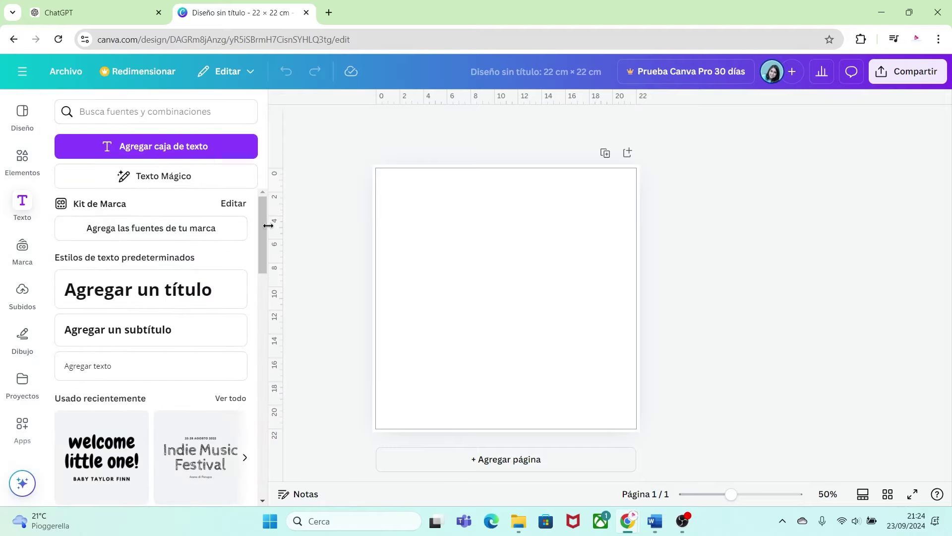
pyautogui.moveTo(263, 224); pyautogui.dragTo(261, 299)
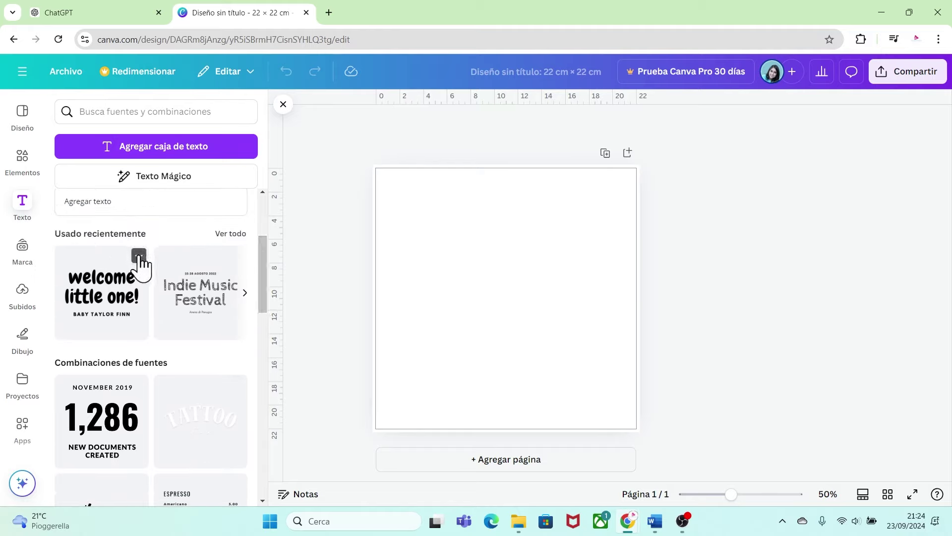
pyautogui.click(140, 257)
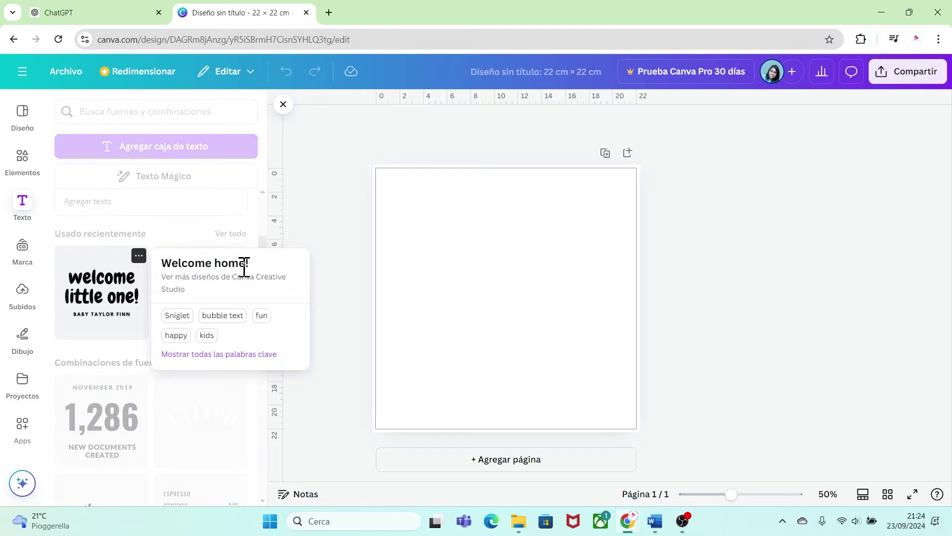
pyautogui.click(139, 256)
pyautogui.click(107, 297)
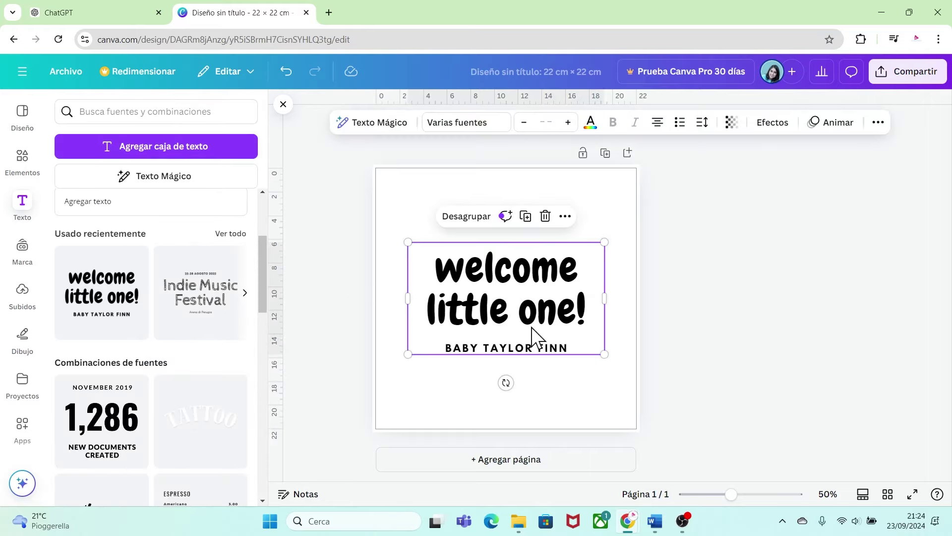
pyautogui.click(459, 217)
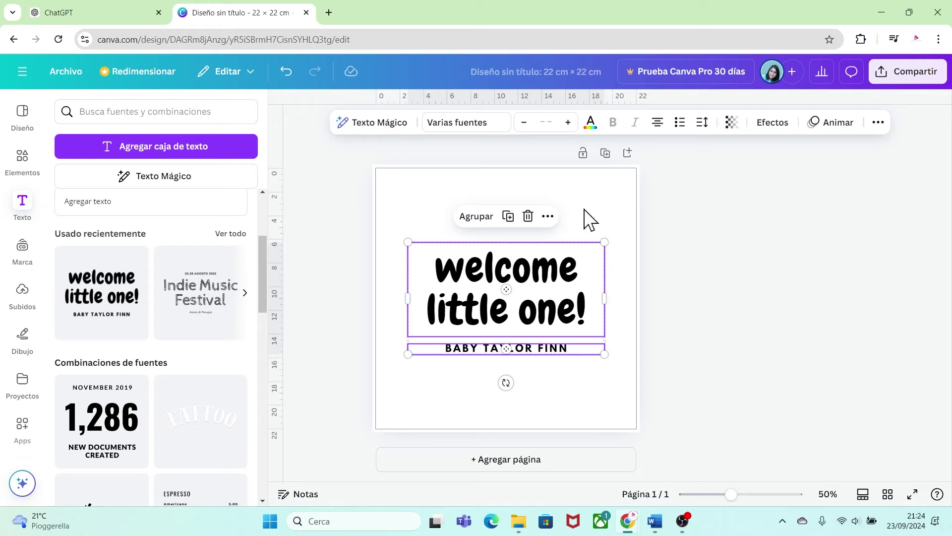
pyautogui.click(589, 218)
# Move the subtitle above the title, replace its text with "CUENTOS INFANTILES", shrink it to size 17,6 and center it
pyautogui.moveTo(540, 349); pyautogui.dragTo(546, 188)
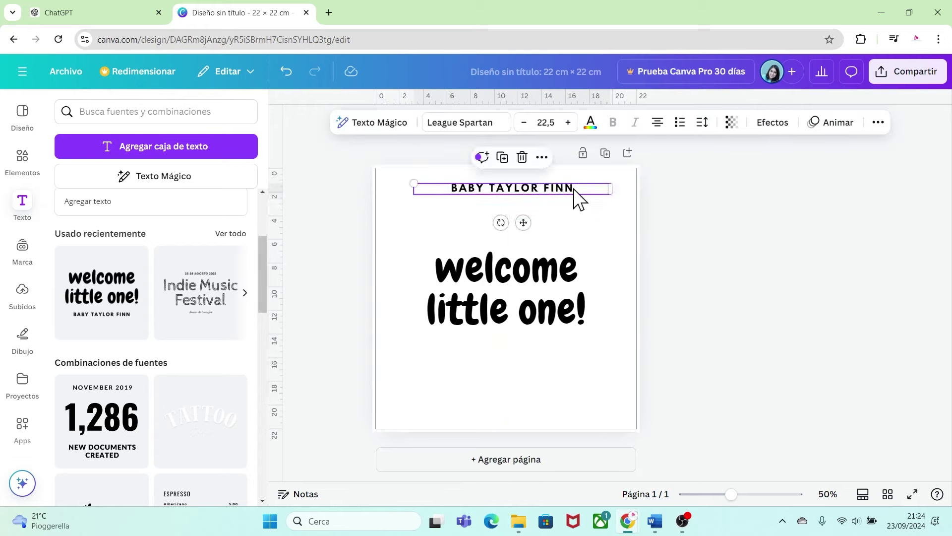
pyautogui.doubleClick(574, 189)
pyautogui.write('CUENTOS IN')
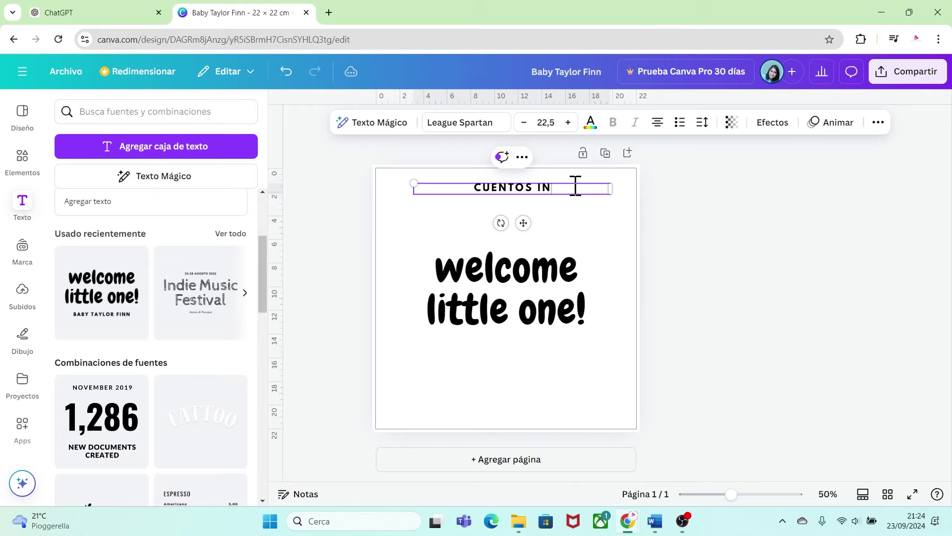
pyautogui.write('FANTILES')
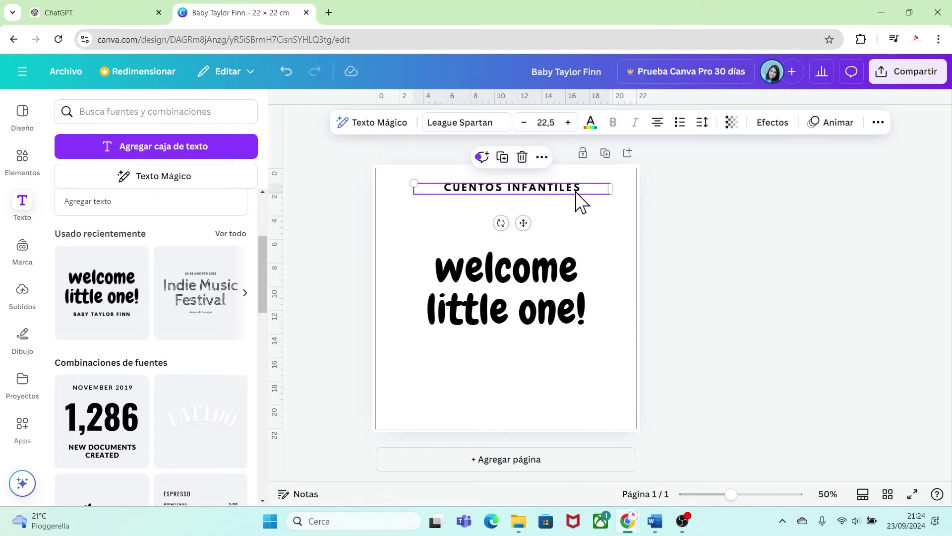
pyautogui.moveTo(415, 183); pyautogui.dragTo(453, 184)
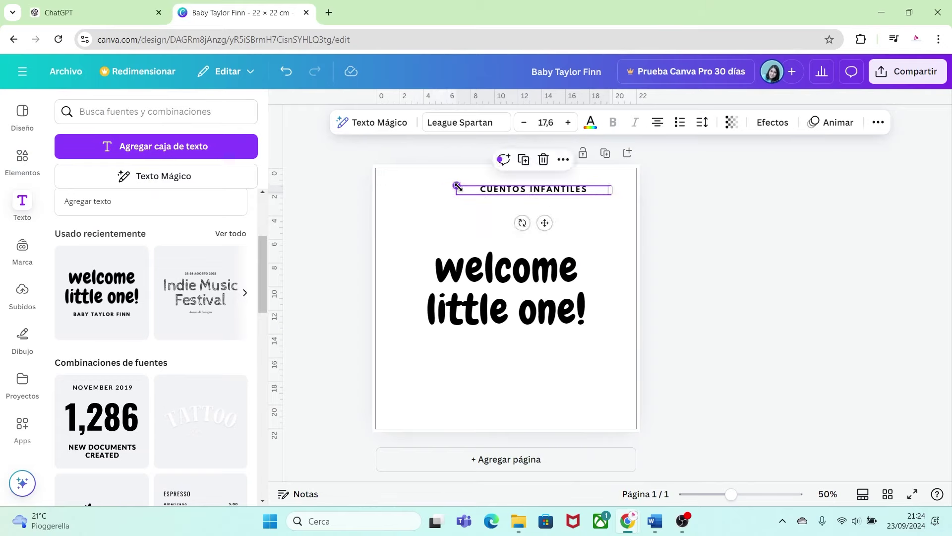
pyautogui.moveTo(548, 222); pyautogui.dragTo(518, 225)
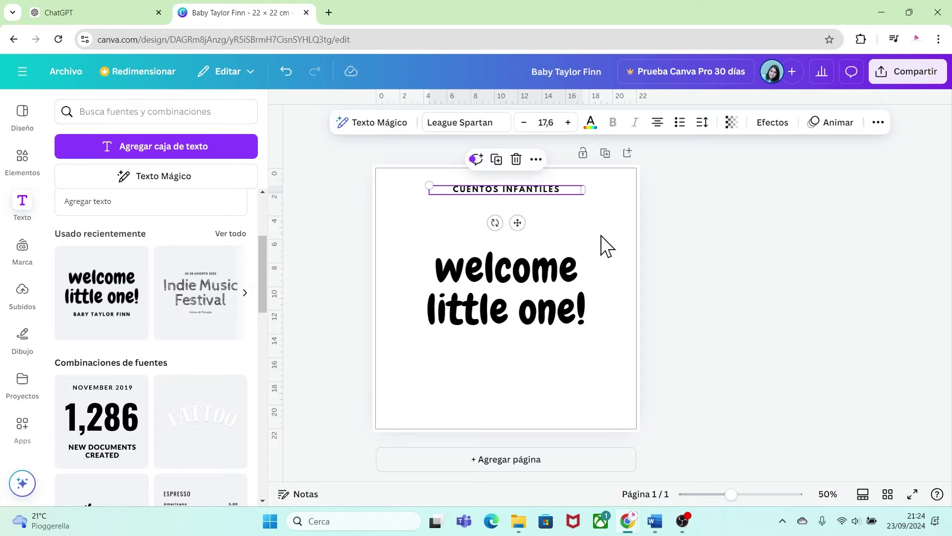
# Replace the title text with "La valiente tortuguita Roxy" at size 75,8 and place it just below the CUENTOS INFANTILES line
pyautogui.click(606, 244)
pyautogui.click(563, 280)
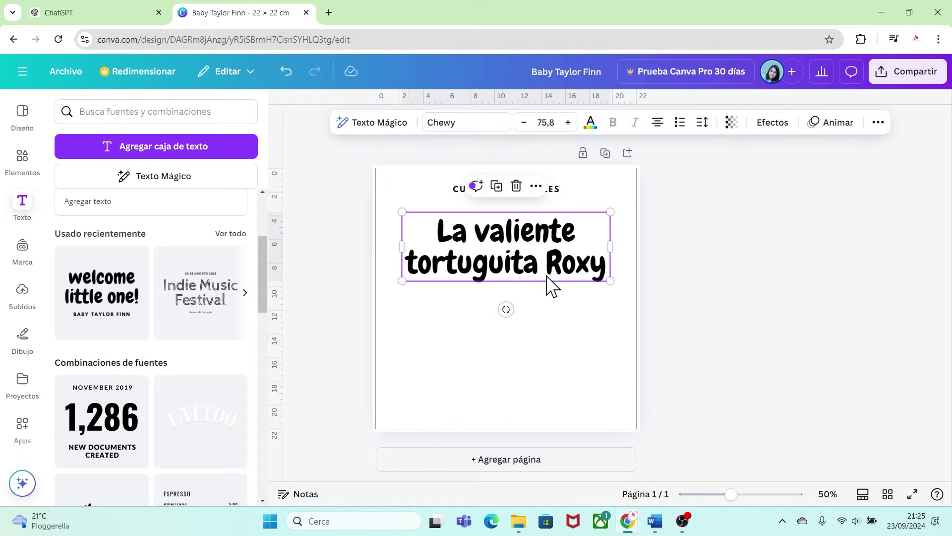
pyautogui.click(565, 286)
# Duplicate the CUENTOS INFANTILES line, place the copy near the page's lower edge and change its text to "AUTOR"
pyautogui.click(520, 194)
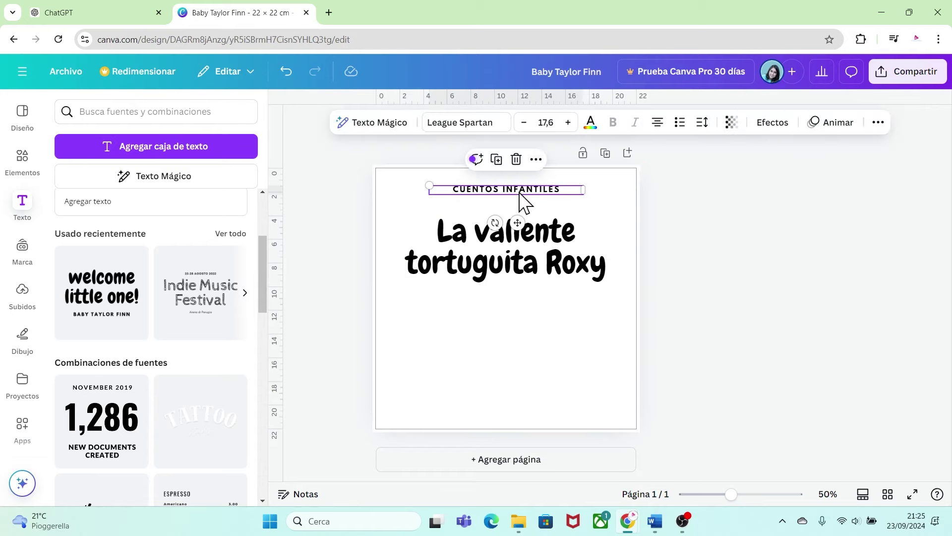
pyautogui.hotkey('ctrl', 'd')
pyautogui.moveTo(531, 203); pyautogui.dragTo(537, 399)
pyautogui.tripleClick(538, 400)
pyautogui.write('AUTOR')
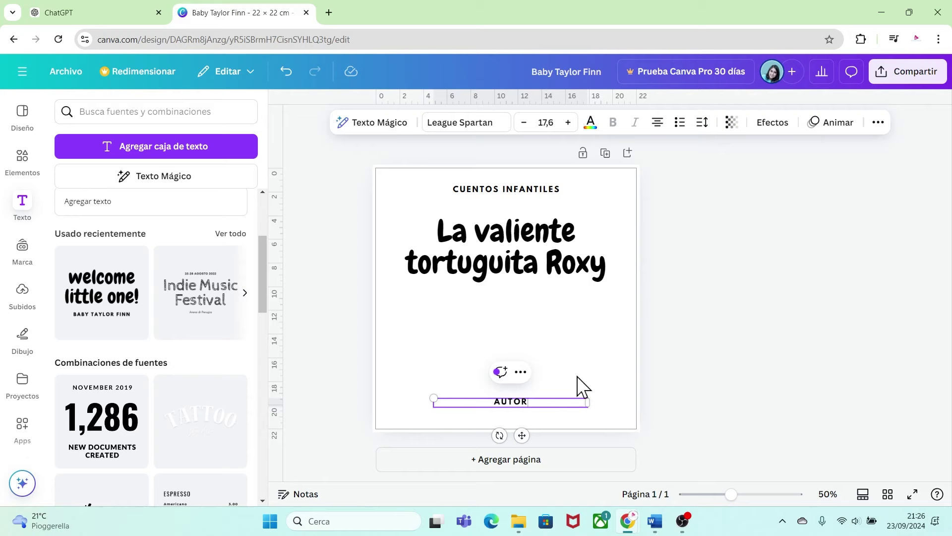
pyautogui.click(582, 387)
# Reduce the AUTOR text to size 15,6 and move it slightly higher, centered on the page
pyautogui.click(514, 403)
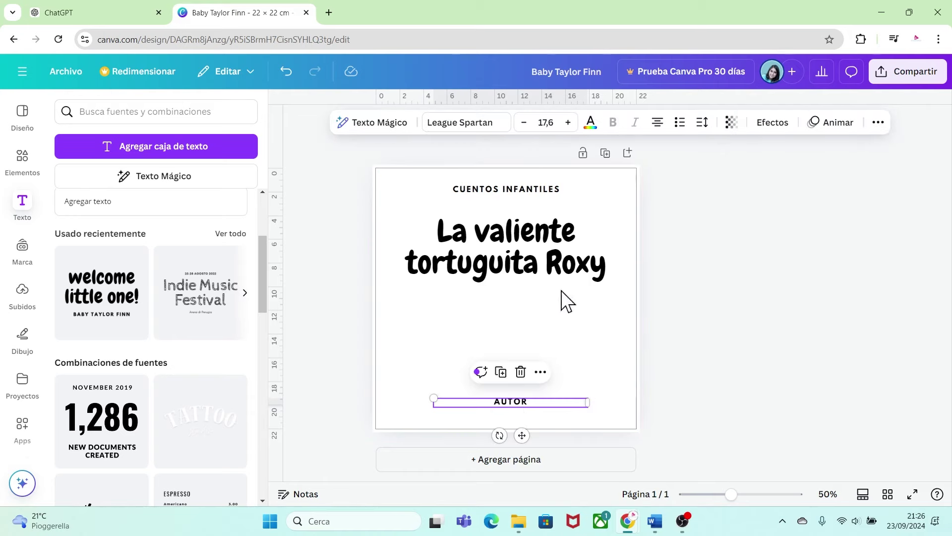
pyautogui.doubleClick(524, 127)
pyautogui.moveTo(519, 402); pyautogui.dragTo(519, 391)
# Add the author's name below AUTOR in the Brittany font at size 37,3, and append a blank second page
pyautogui.click(539, 416)
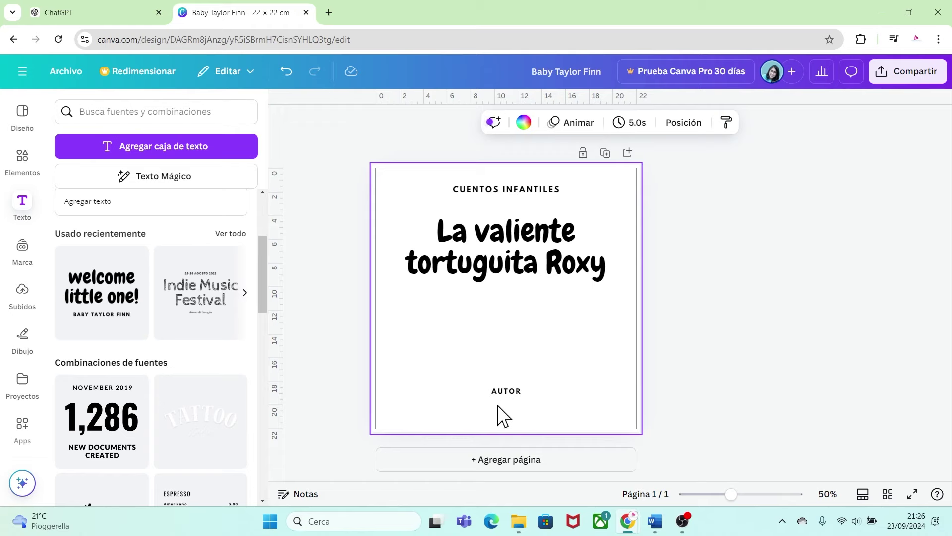
pyautogui.write('Yely Designer')
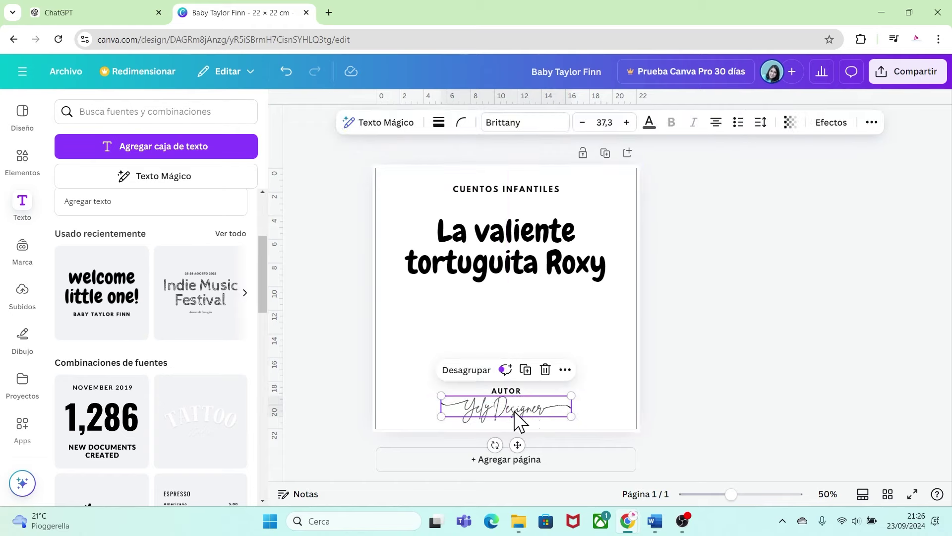
pyautogui.click(542, 336)
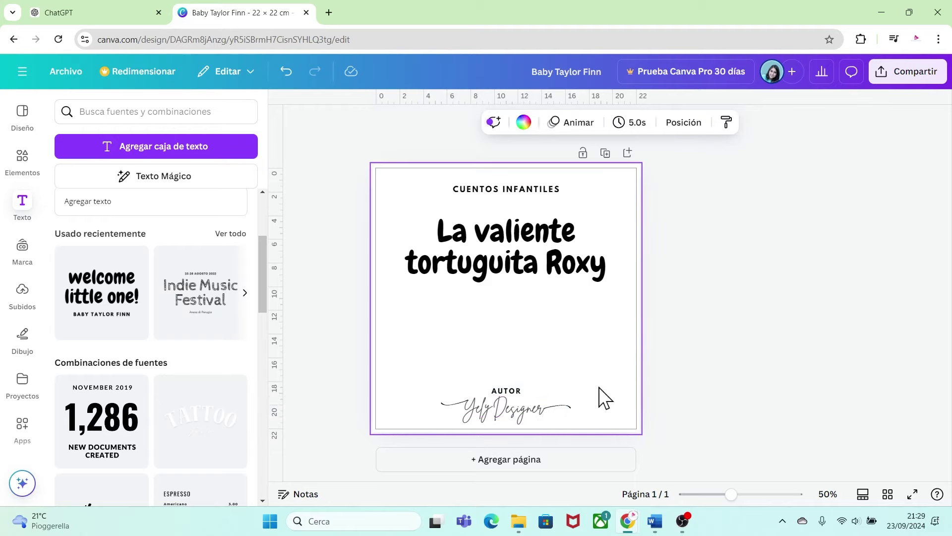
pyautogui.click(536, 461)
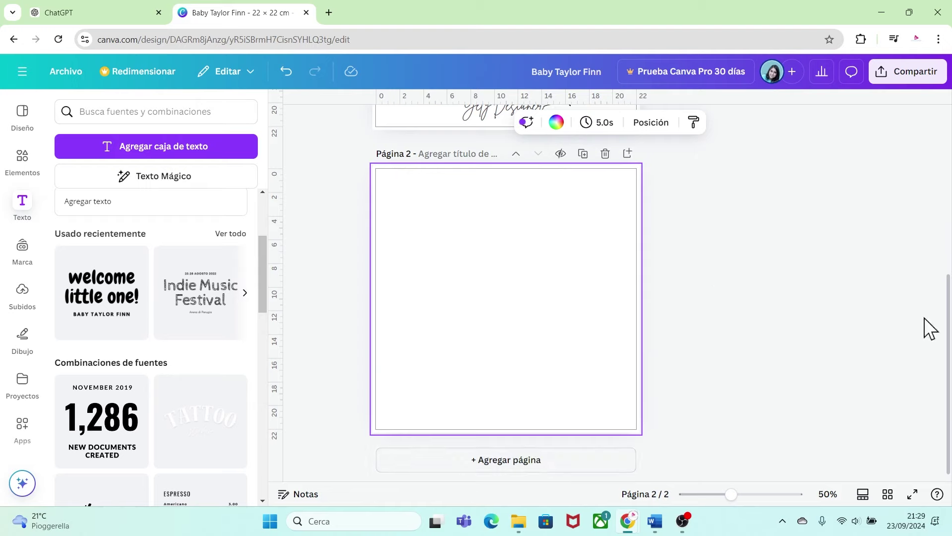
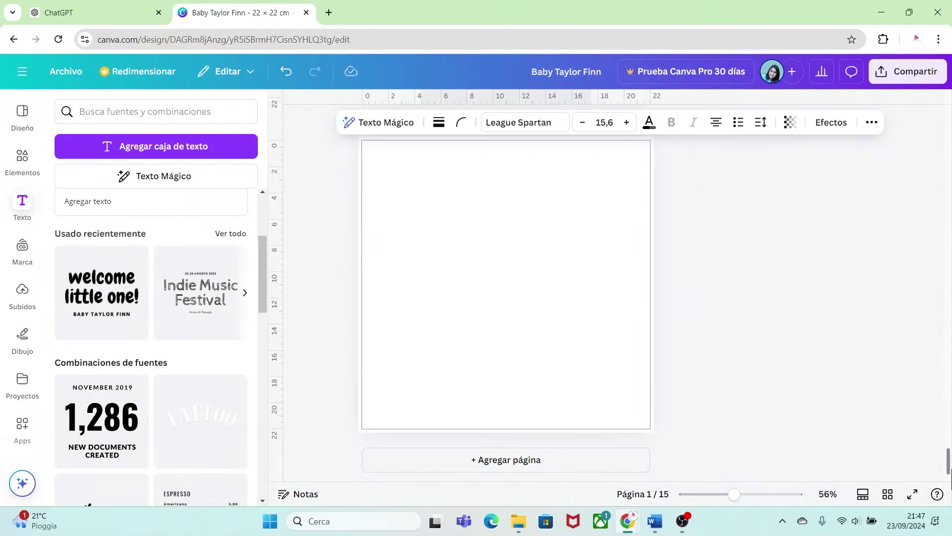
# Paste the AUTOR label and author's signature onto page 15 and move them up near the middle of the page
pyautogui.hotkey('ctrl', 'v')
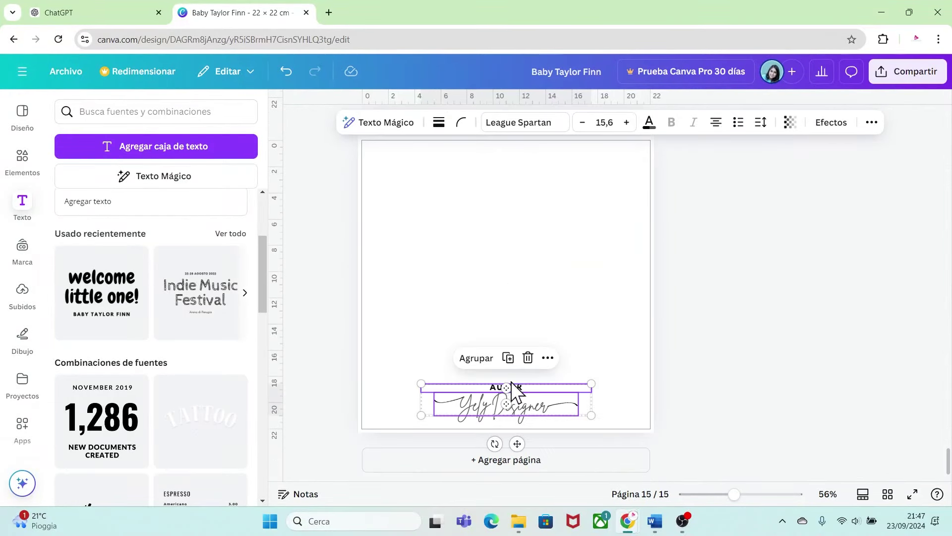
pyautogui.moveTo(531, 417); pyautogui.dragTo(521, 280)
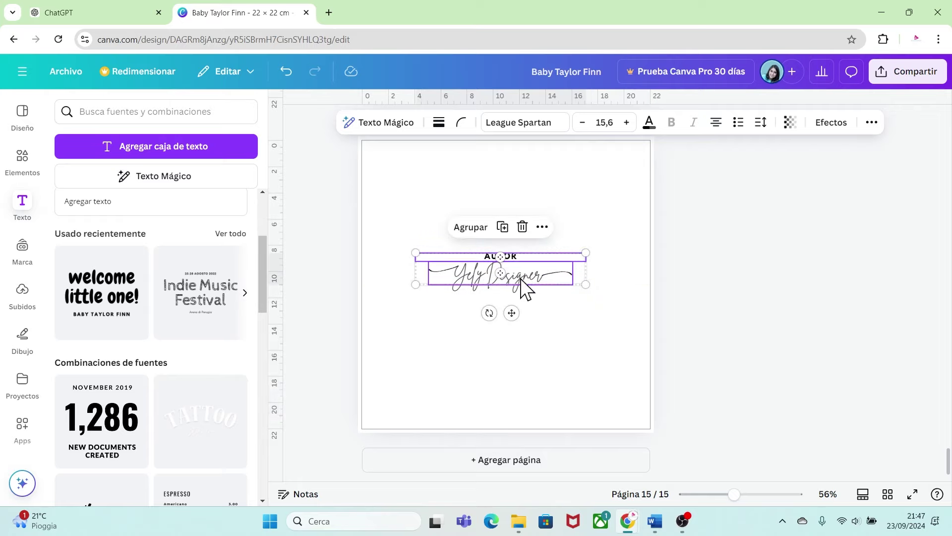
pyautogui.click(681, 312)
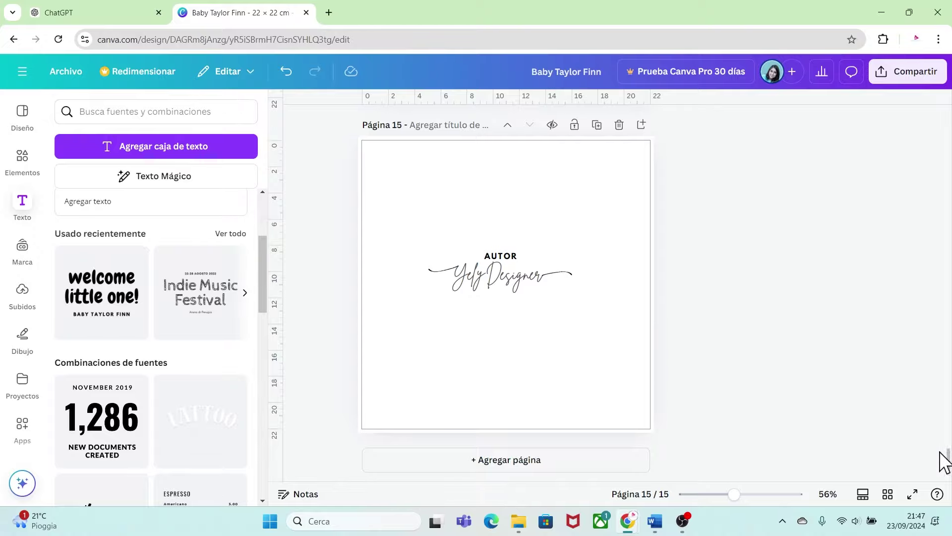
pyautogui.moveTo(948, 464); pyautogui.dragTo(948, 119)
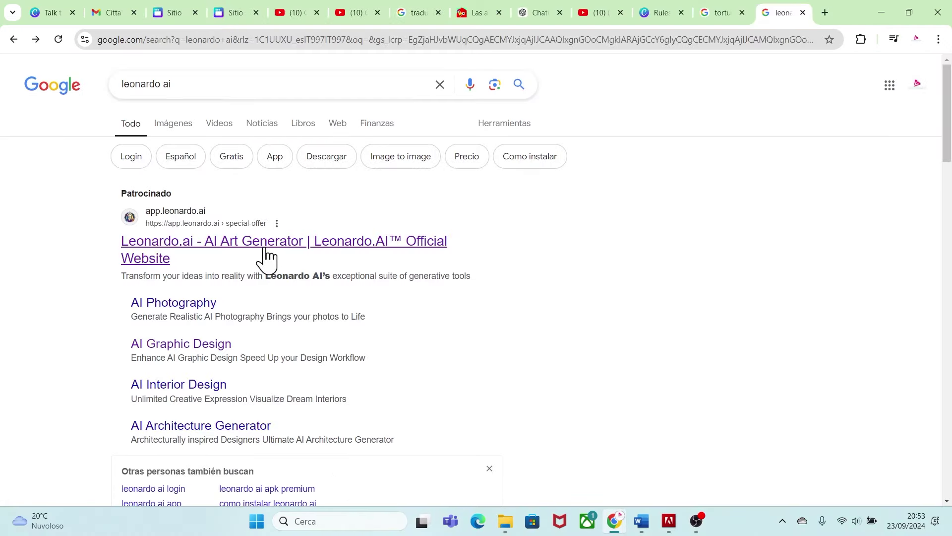
# Open the Leonardo.ai official website from the Google results, enter a username, choose Art as the interest and continue
pyautogui.click(263, 243)
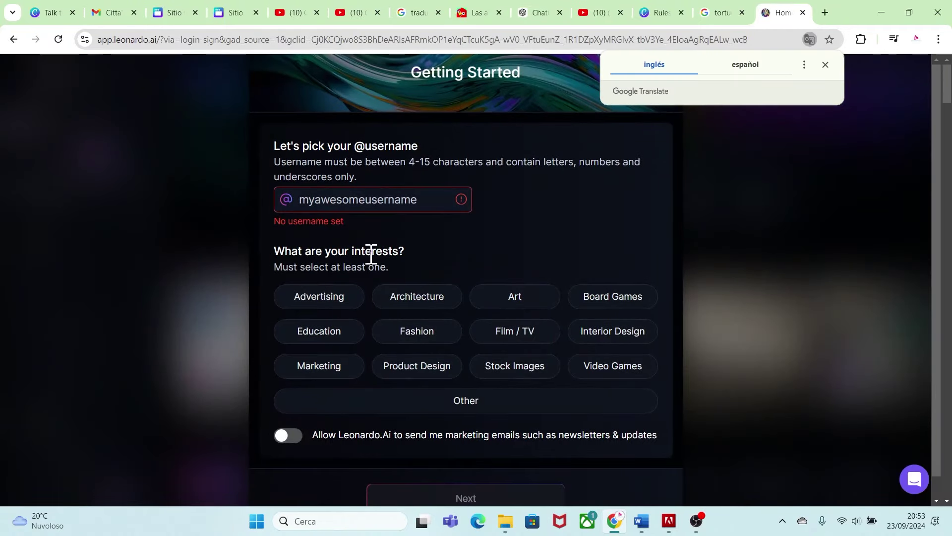
pyautogui.click(356, 200)
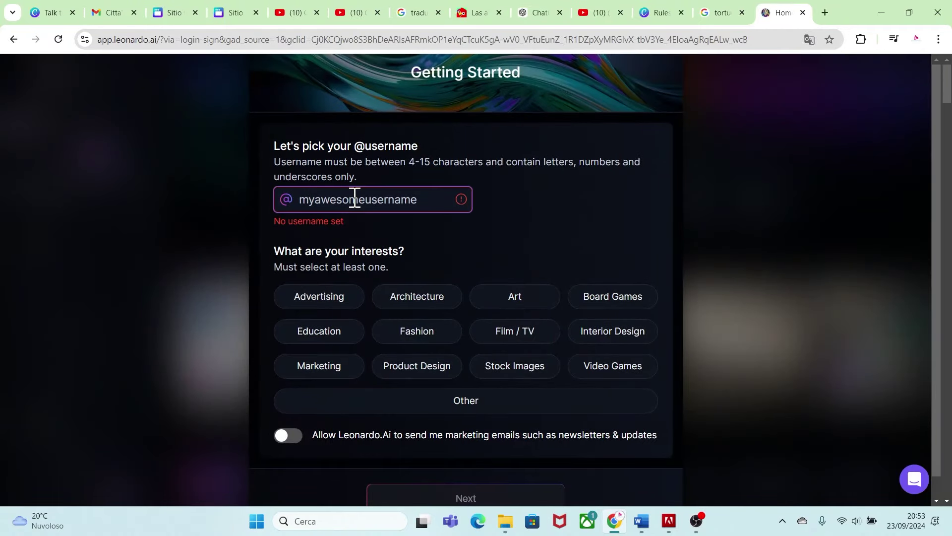
pyautogui.write('yelydesigner12')
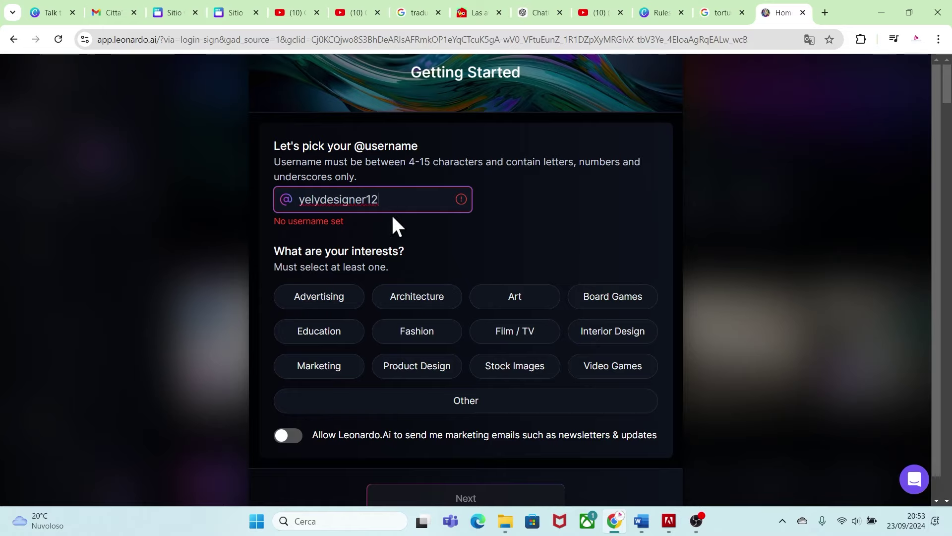
pyautogui.scroll(-1, 411, 208)
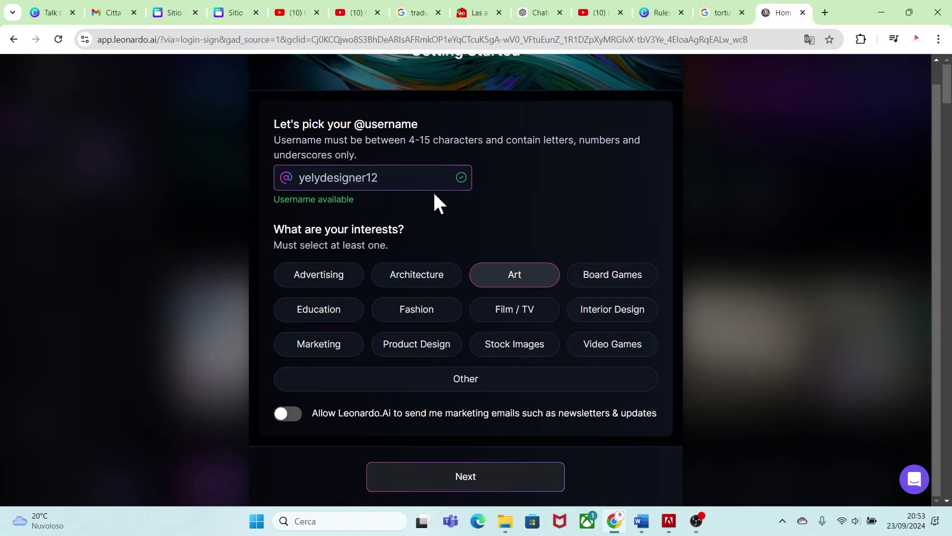
pyautogui.click(518, 282)
pyautogui.click(501, 489)
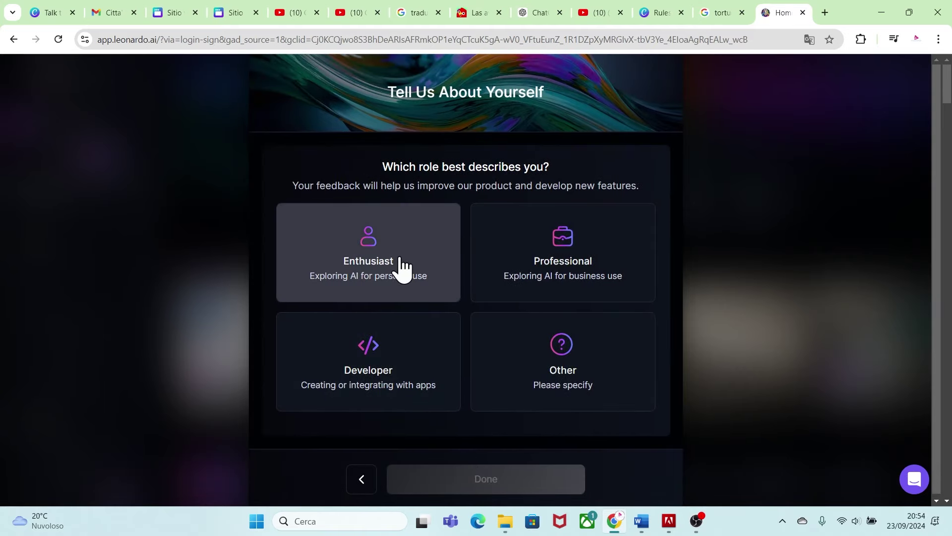
# Choose the Enthusiast role, finish the Leonardo.ai registration and accept the Terms of Service
pyautogui.click(403, 268)
pyautogui.click(515, 489)
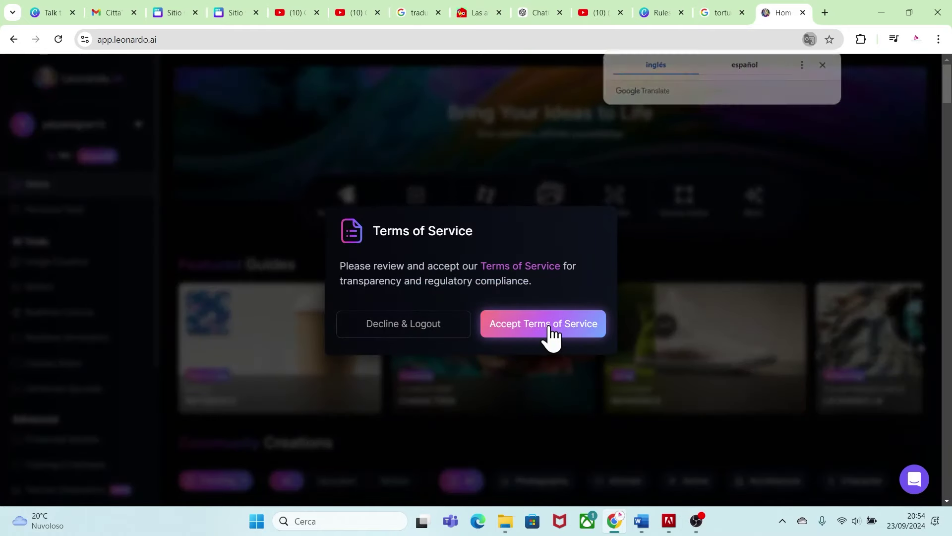
pyautogui.click(550, 336)
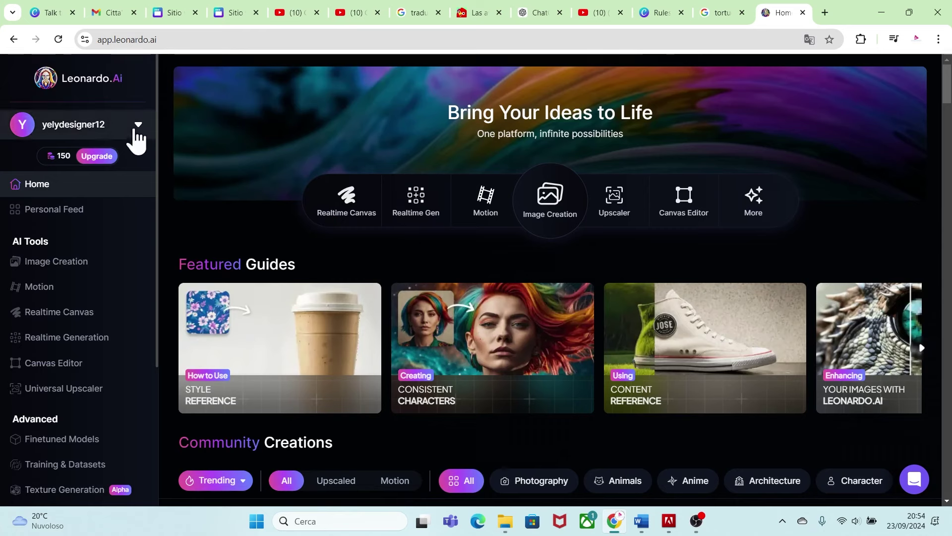
# Check the Leonardo.ai account options and open the Image Creation tool
pyautogui.click(133, 129)
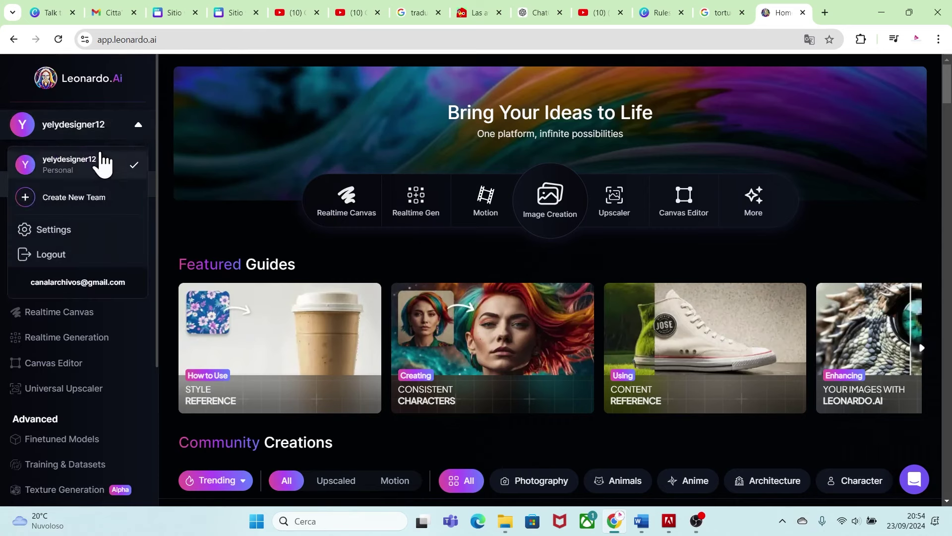
pyautogui.click(176, 177)
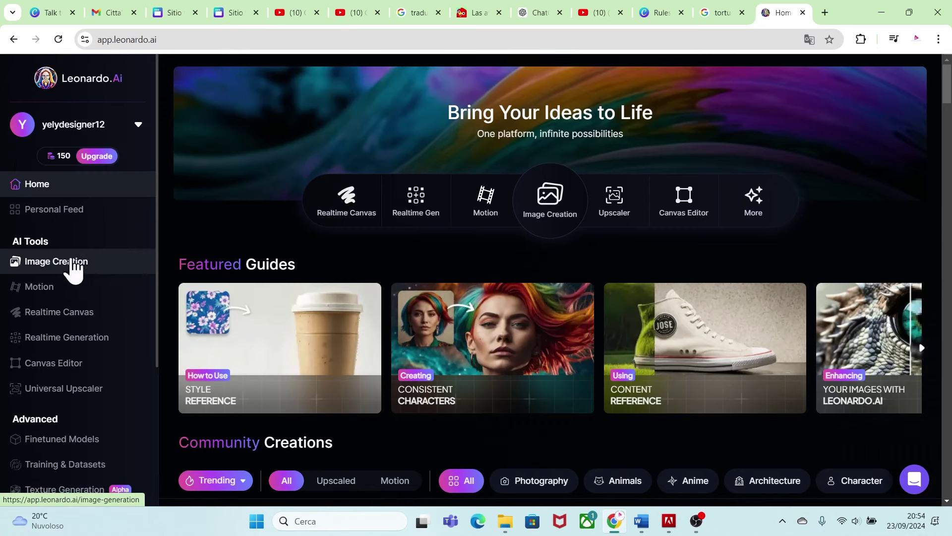
pyautogui.click(74, 264)
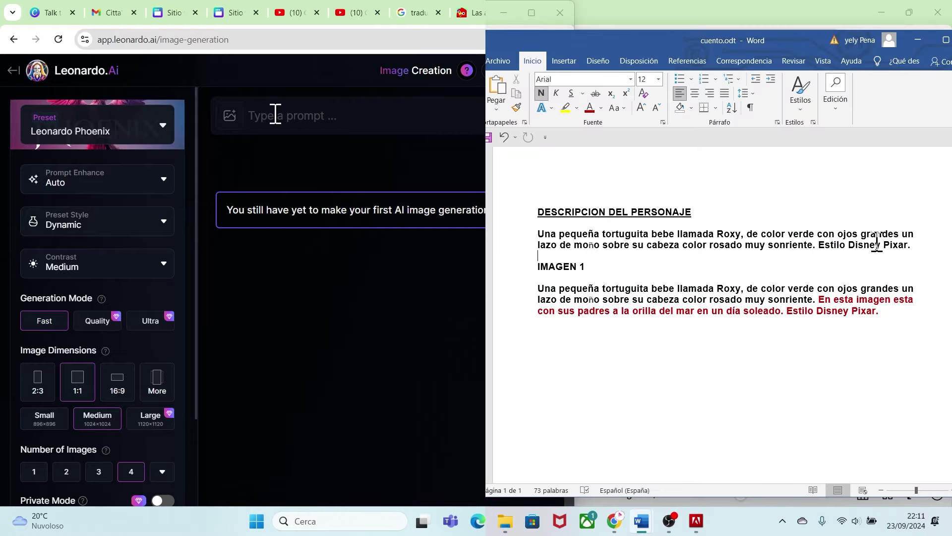
# Copy Roxy's character description from the Word document, translate it from Spanish to English in Google Translate, and copy the English text
pyautogui.moveTo(546, 239); pyautogui.dragTo(901, 251)
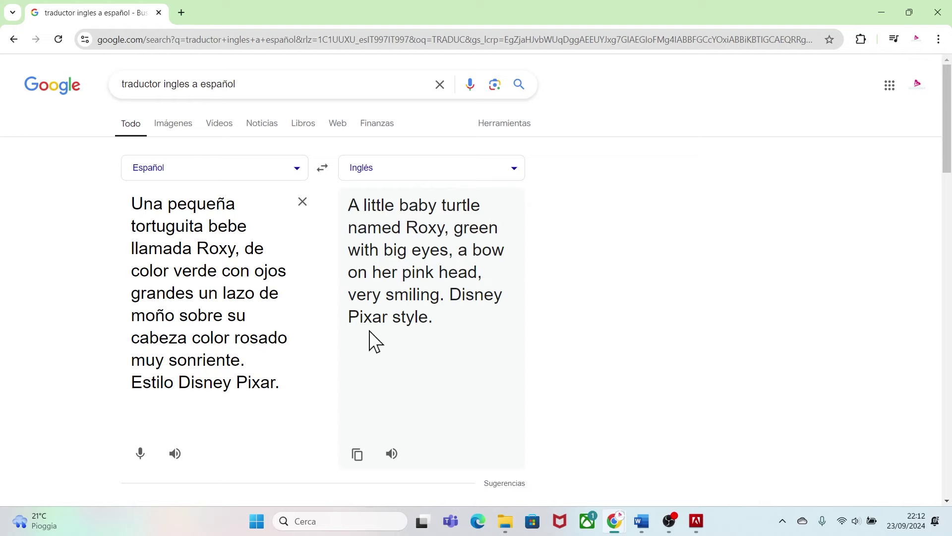
pyautogui.moveTo(464, 341); pyautogui.dragTo(348, 200)
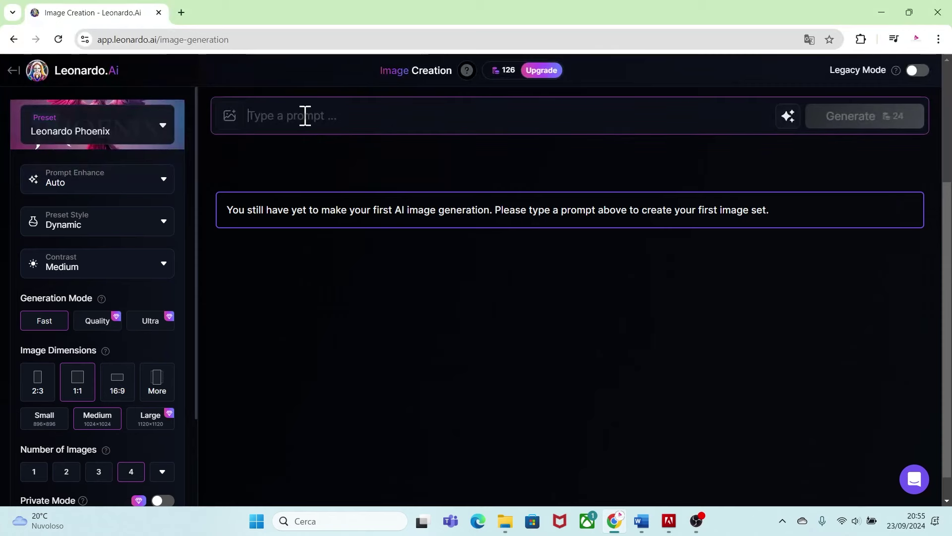
# Generate Leonardo.ai images from the English description of Roxy, then download and view the turtle image with the green background
pyautogui.write('A little baby turtle named Roxy, green with big eyes, a bow on her pink head, very smiling. Disney Pixar style.')
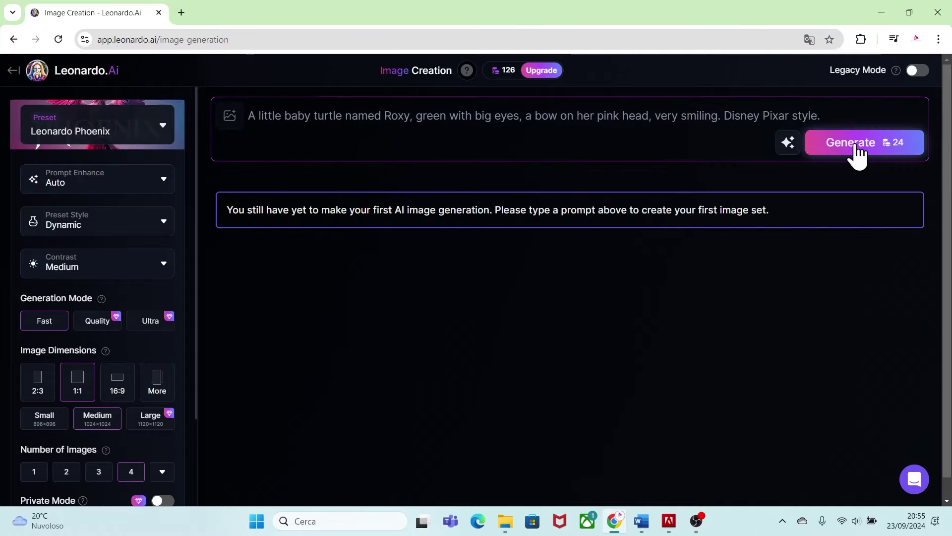
pyautogui.click(857, 149)
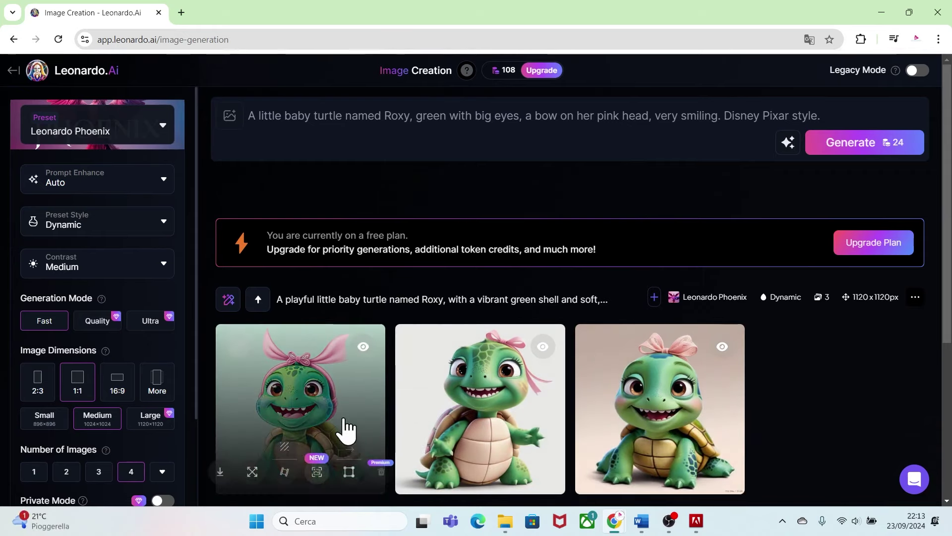
pyautogui.click(220, 471)
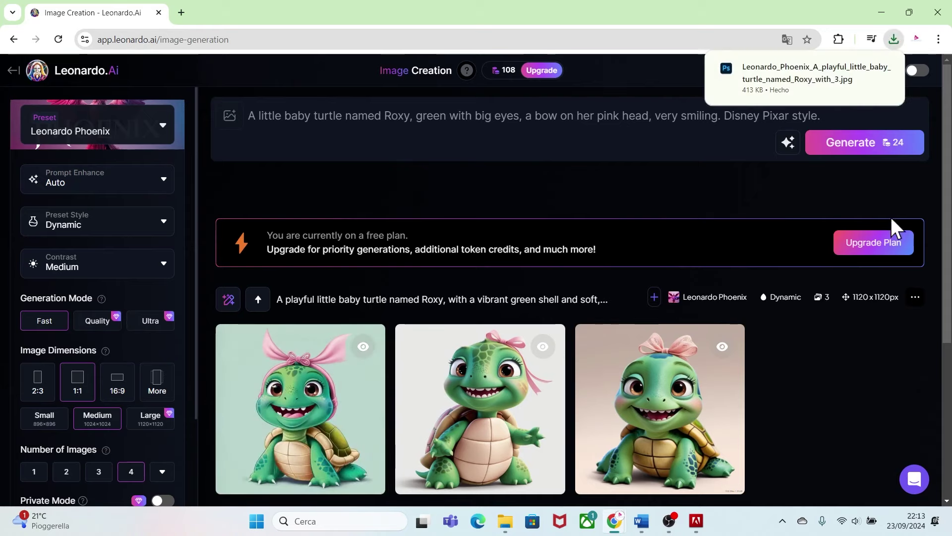
pyautogui.click(796, 74)
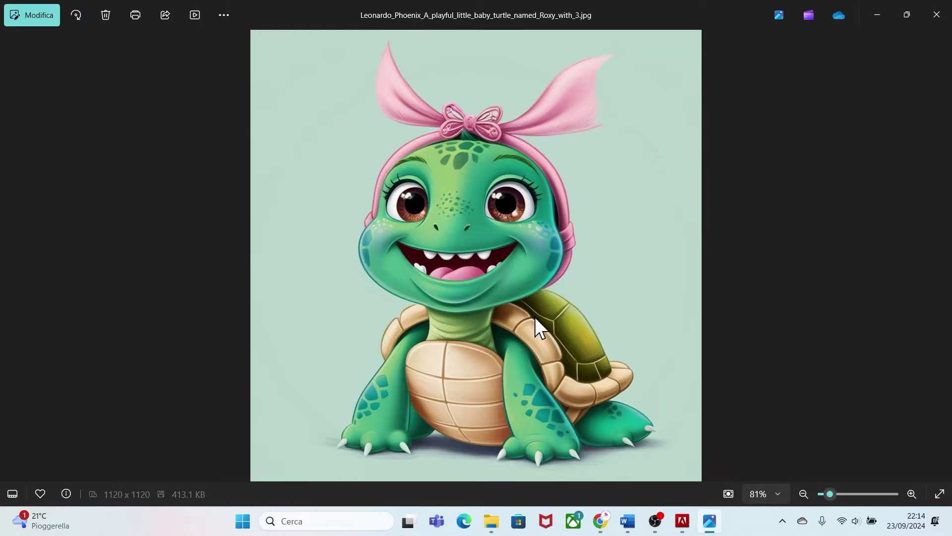
pyautogui.click(939, 17)
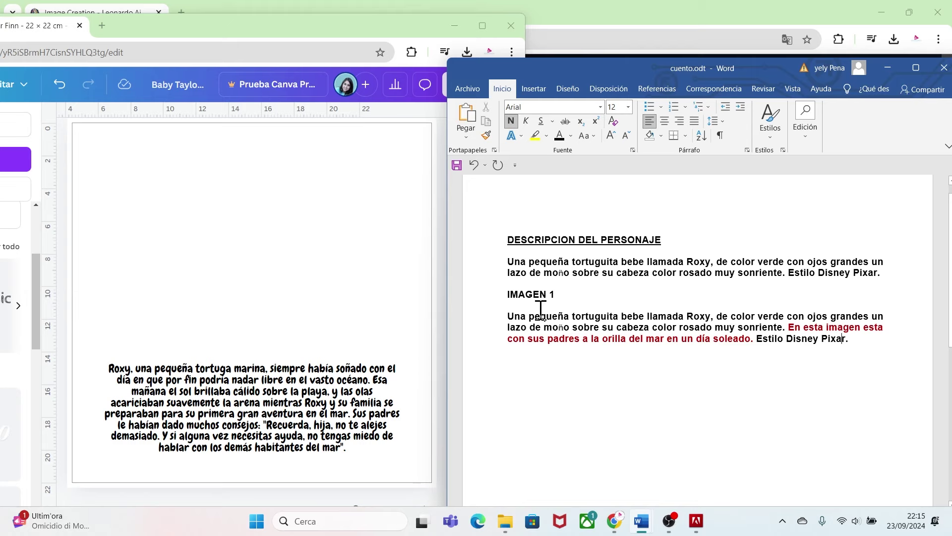
# Review the parts of the IMAGEN 1 description in the Word document and copy the whole paragraph
pyautogui.moveTo(508, 320); pyautogui.dragTo(785, 328)
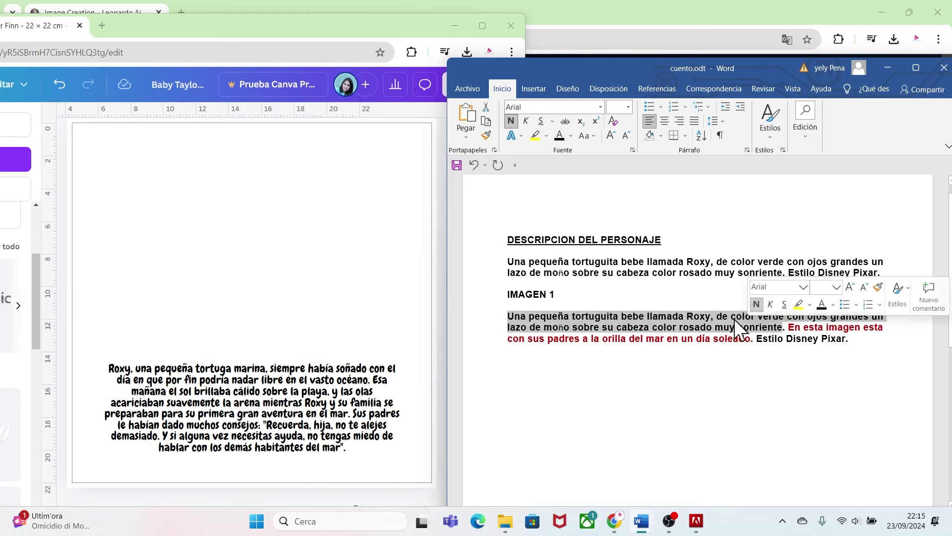
pyautogui.click(837, 338)
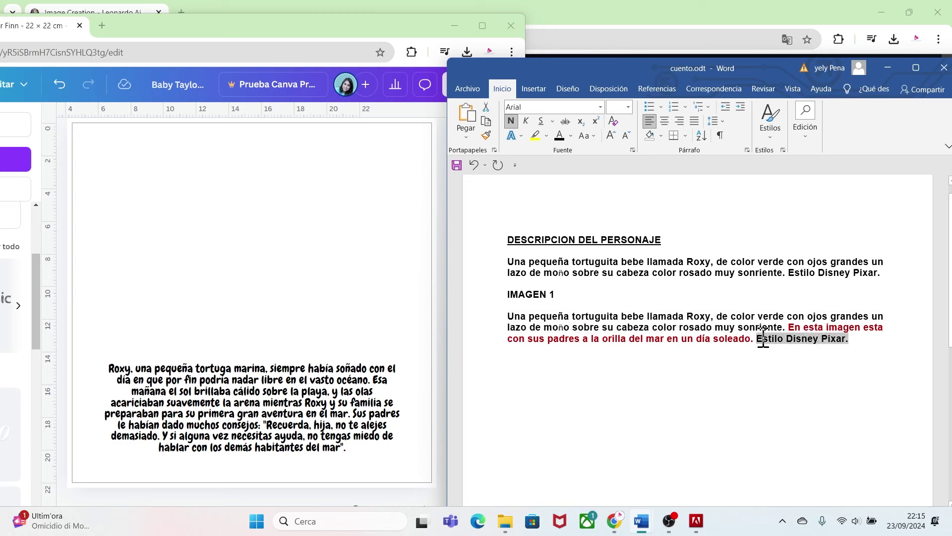
pyautogui.moveTo(789, 328); pyautogui.dragTo(753, 339)
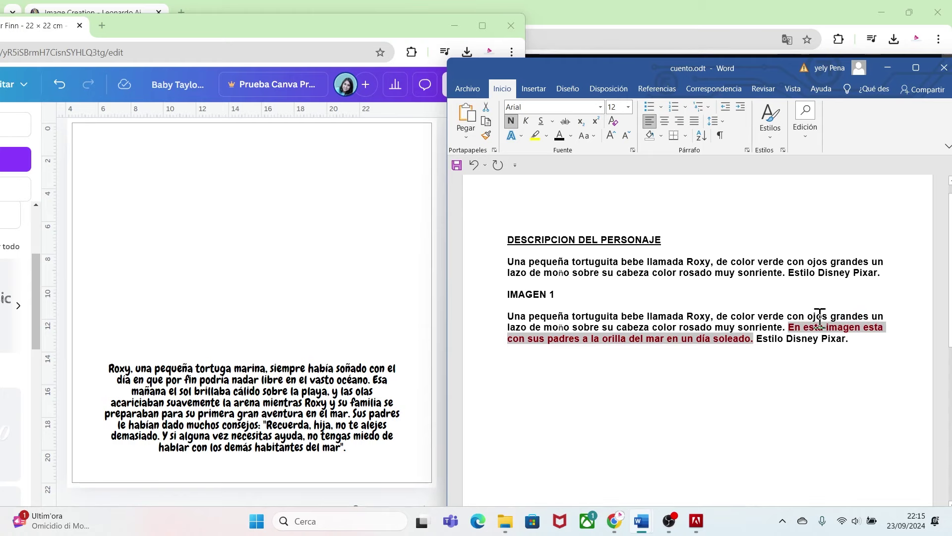
pyautogui.click(636, 369)
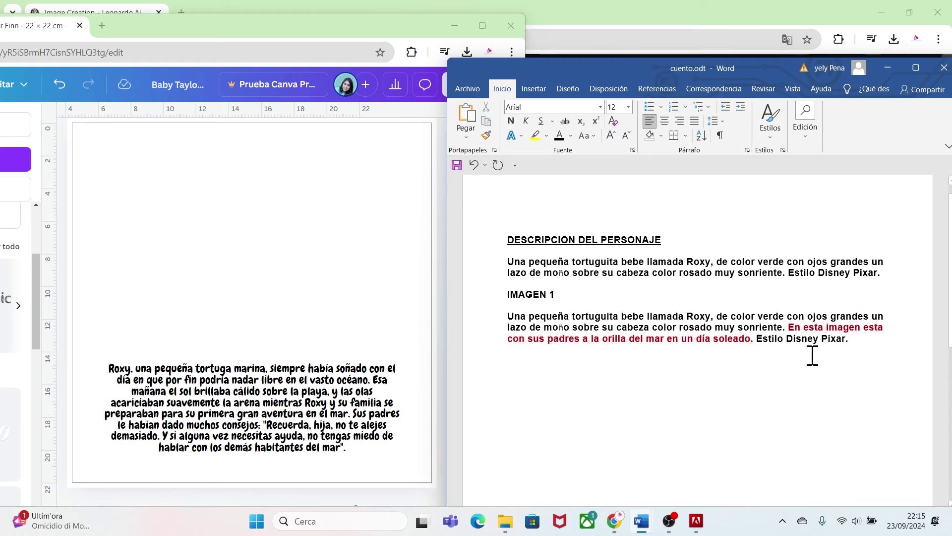
pyautogui.moveTo(854, 339); pyautogui.dragTo(506, 313)
pyautogui.hotkey('ctrl', 'c')
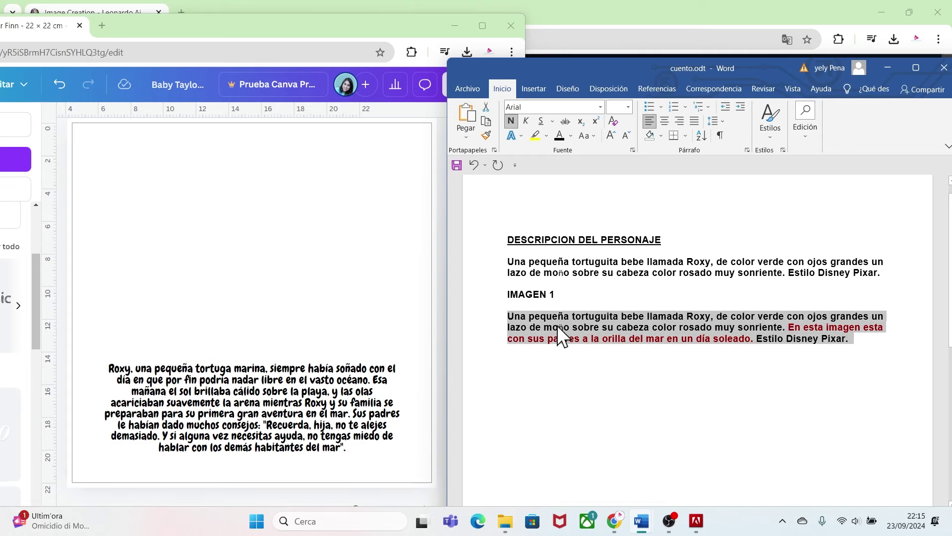
# Translate the IMAGEN 1 description from Spanish to English in Google Translate and copy the English text
pyautogui.hotkey('alt', 'Tab')
pyautogui.click(236, 208)
pyautogui.hotkey('ctrl', 'v')
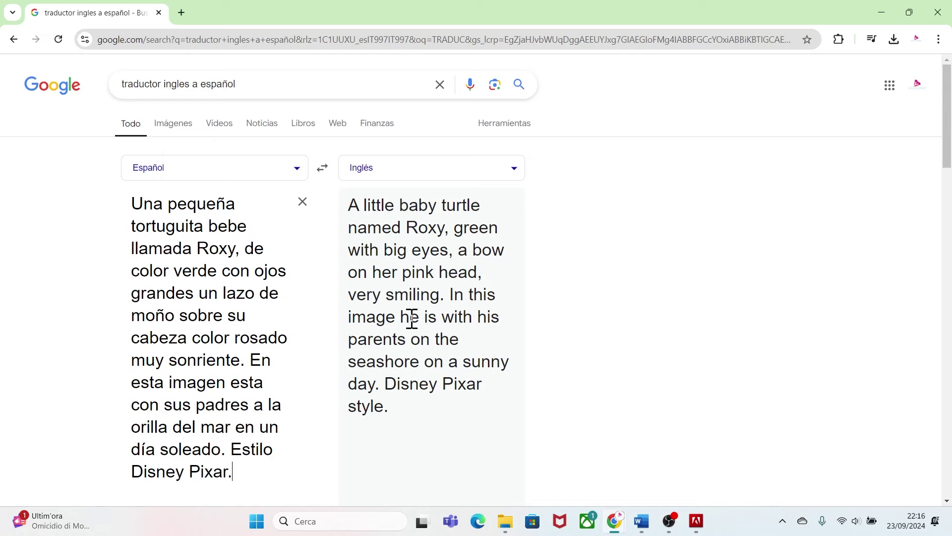
pyautogui.moveTo(401, 412); pyautogui.dragTo(351, 203)
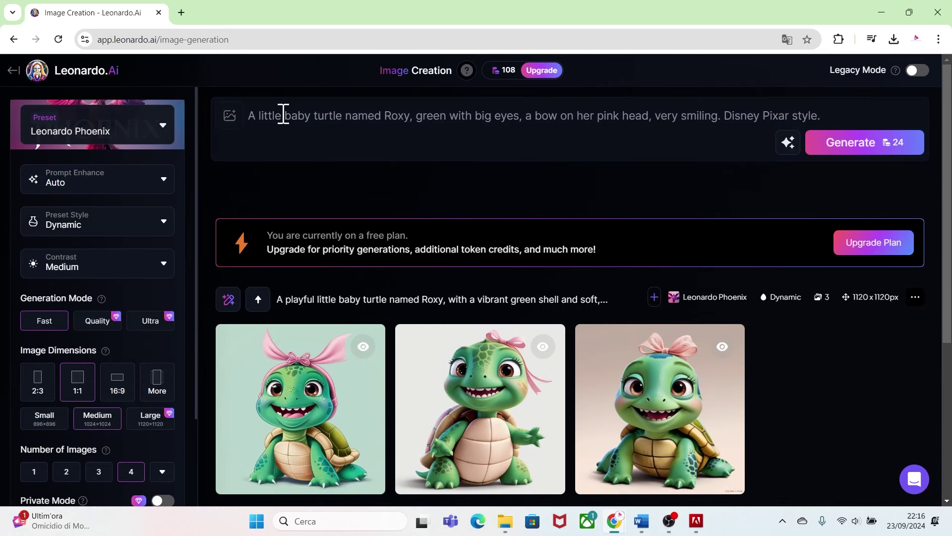
# Replace the Leonardo.ai prompt with the translated seashore scene of Roxy with her parents and generate the images
pyautogui.moveTo(822, 116); pyautogui.dragTo(248, 115)
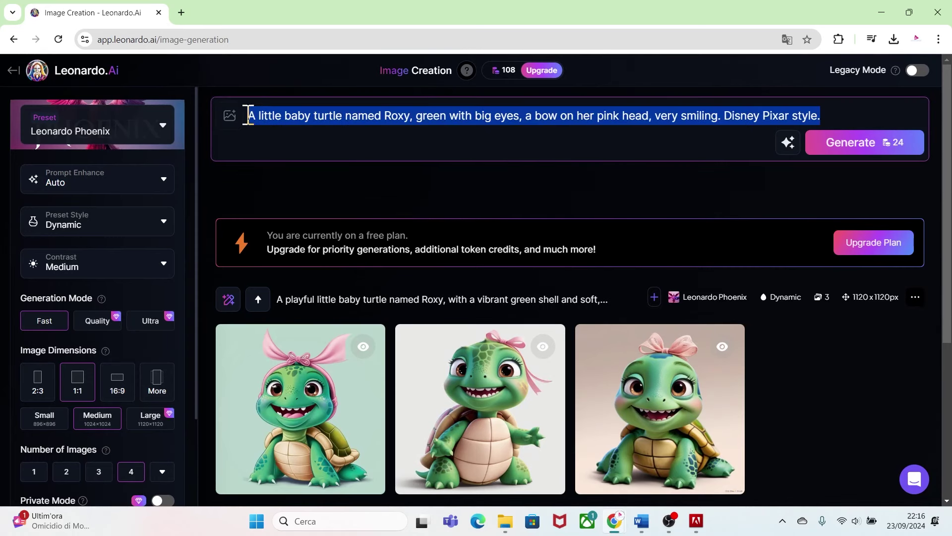
pyautogui.press('BackSpace')
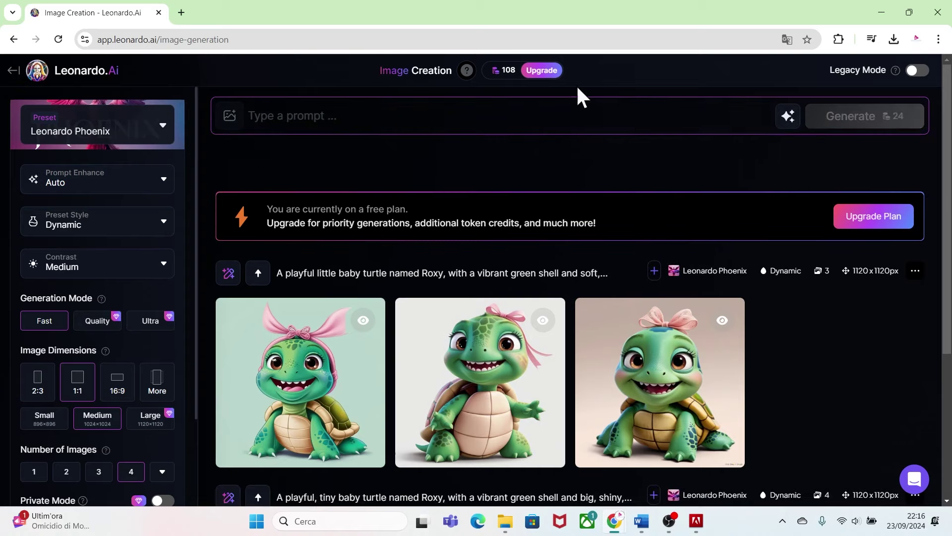
pyautogui.hotkey('ctrl', 'v')
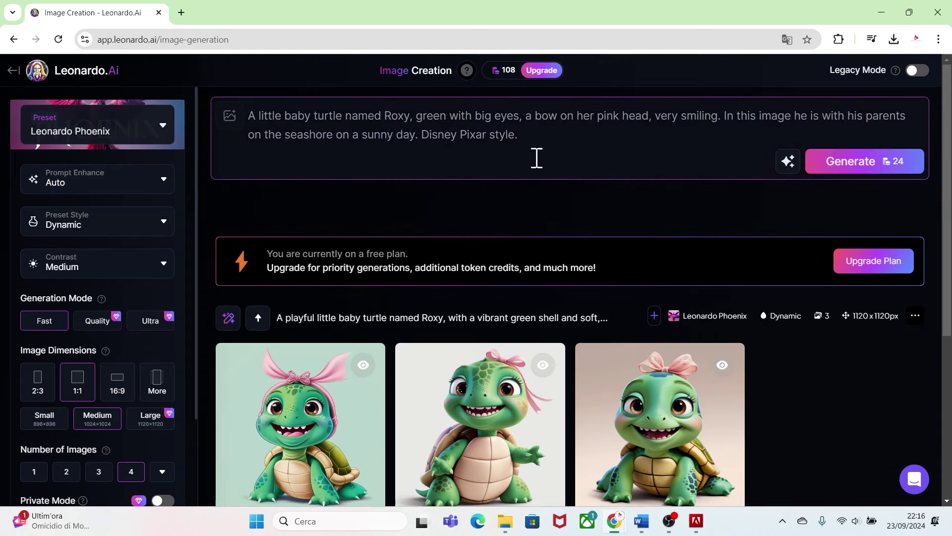
pyautogui.click(843, 164)
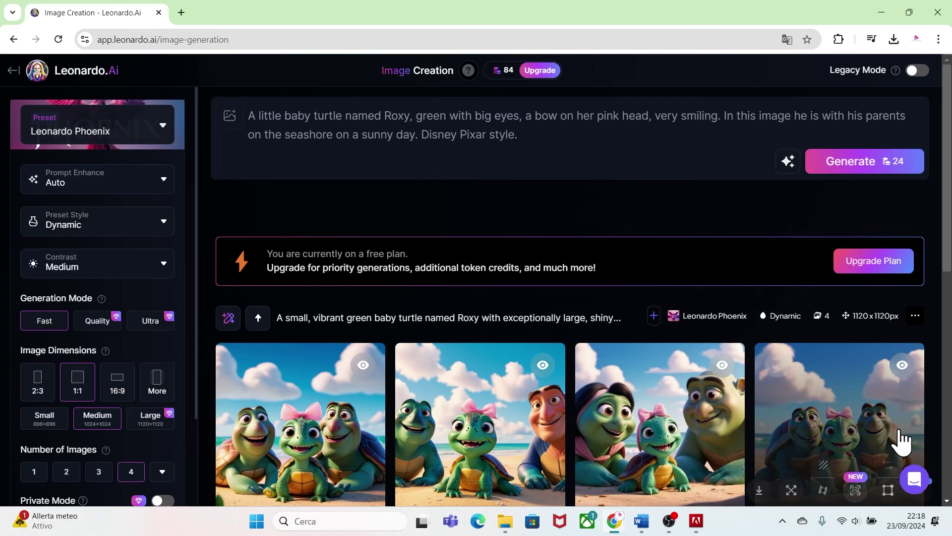
# Download the fourth seashore image of Roxy with her parents and open the downloaded file
pyautogui.scroll(-2, 948, 260)
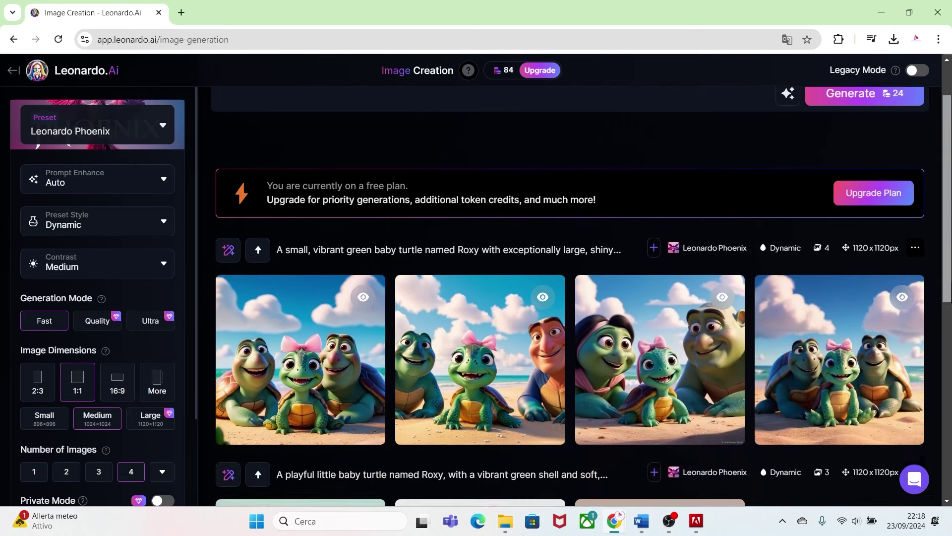
pyautogui.scroll(-2, 942, 292)
pyautogui.moveTo(850, 265)
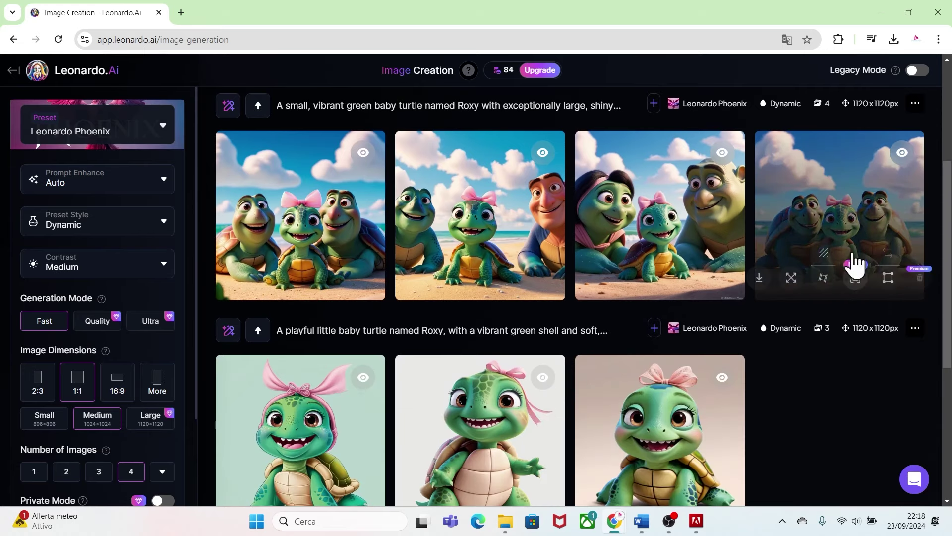
pyautogui.click(760, 279)
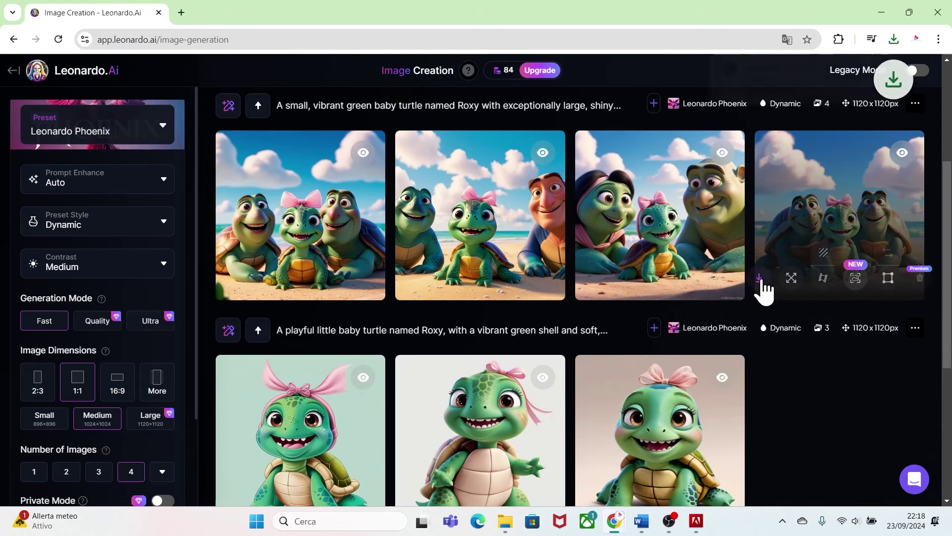
pyautogui.click(816, 73)
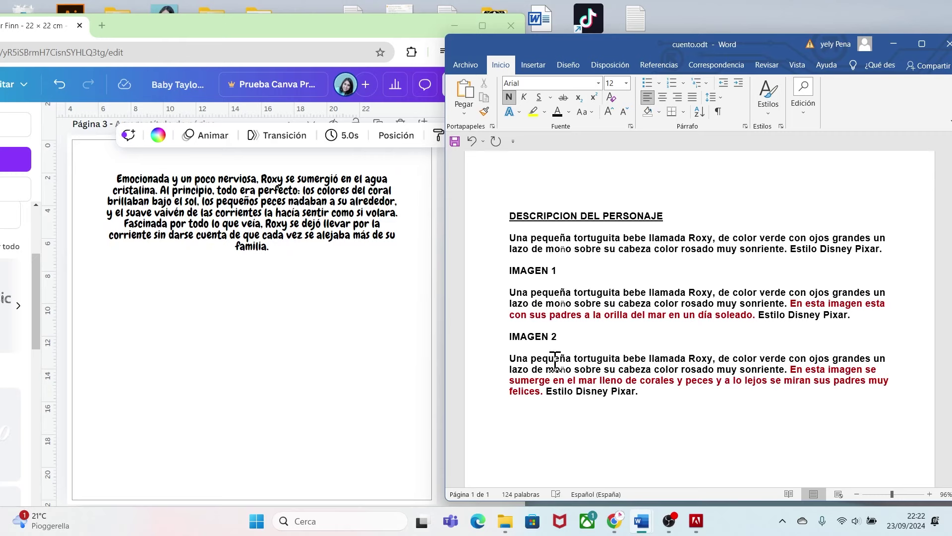
# Copy the IMAGEN 2 description from the Word document and generate Leonardo.ai images from its English translation about diving among corals and fish
pyautogui.moveTo(513, 354); pyautogui.dragTo(789, 369)
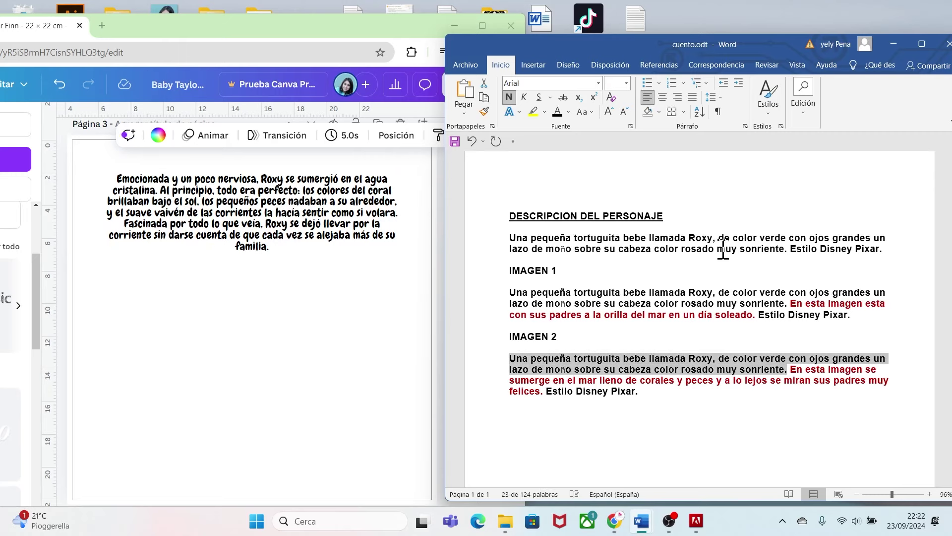
pyautogui.click(805, 379)
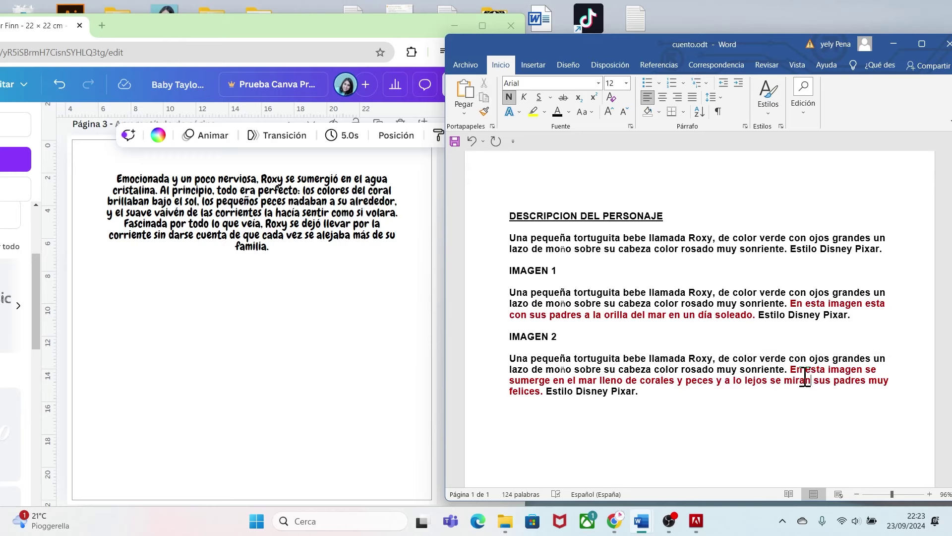
pyautogui.moveTo(792, 369); pyautogui.dragTo(804, 383)
pyautogui.moveTo(681, 390); pyautogui.dragTo(543, 392)
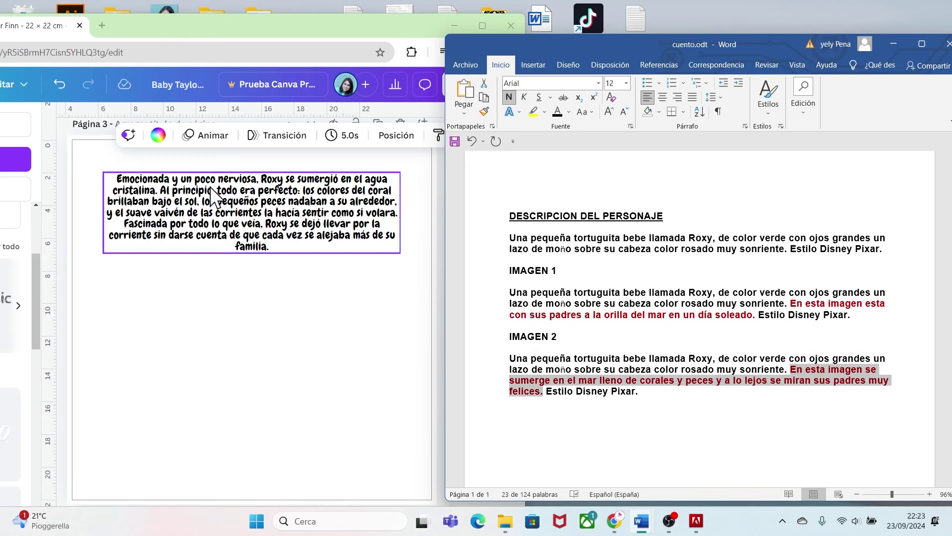
pyautogui.click(647, 394)
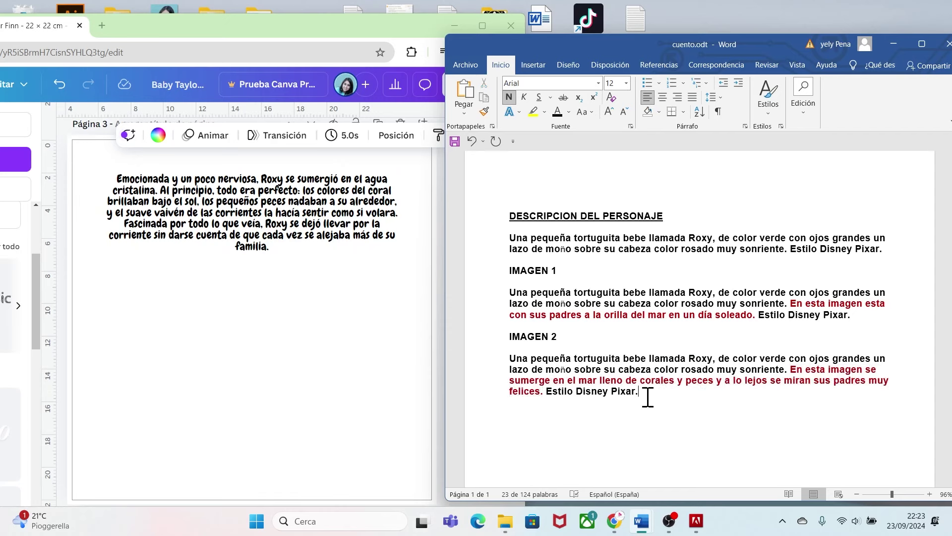
pyautogui.moveTo(653, 399); pyautogui.dragTo(507, 358)
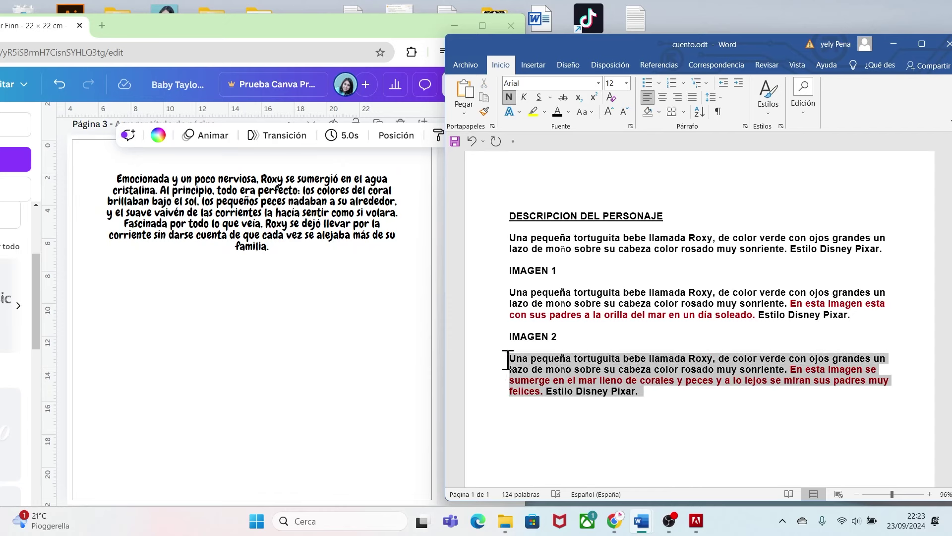
pyautogui.hotkey('alt', 'Tab')
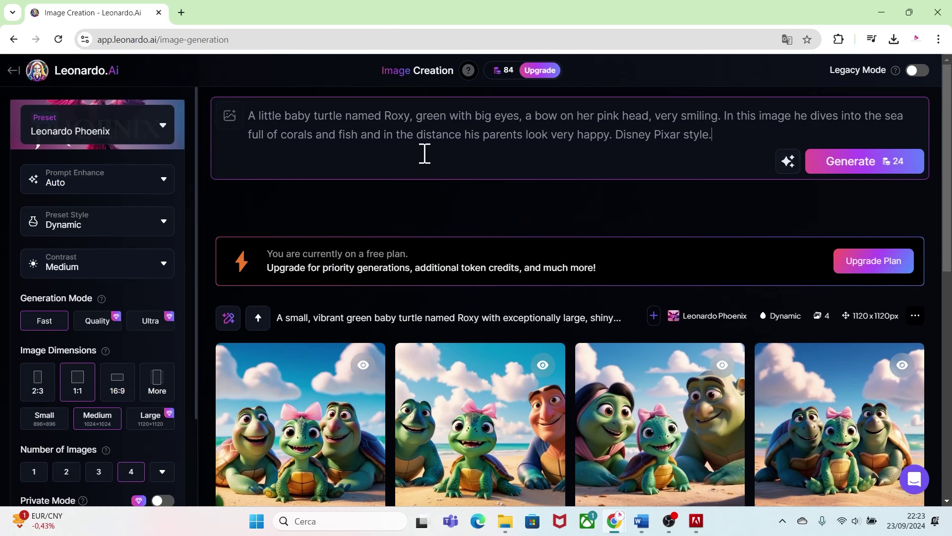
pyautogui.click(846, 168)
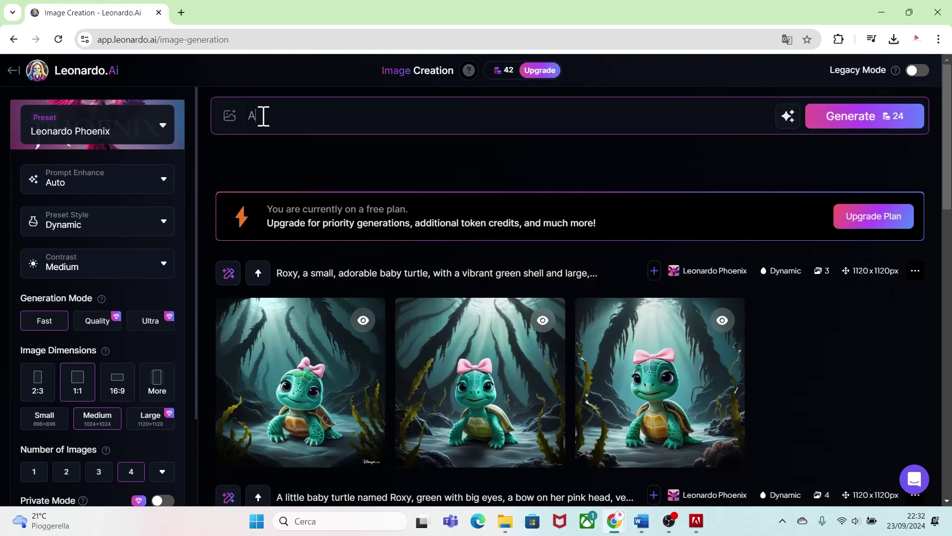
# Generate images of Roxy in the depths of the sea full of corals, trembling with fear and scared, and dismiss the upgrade offer
pyautogui.press('BackSpace')
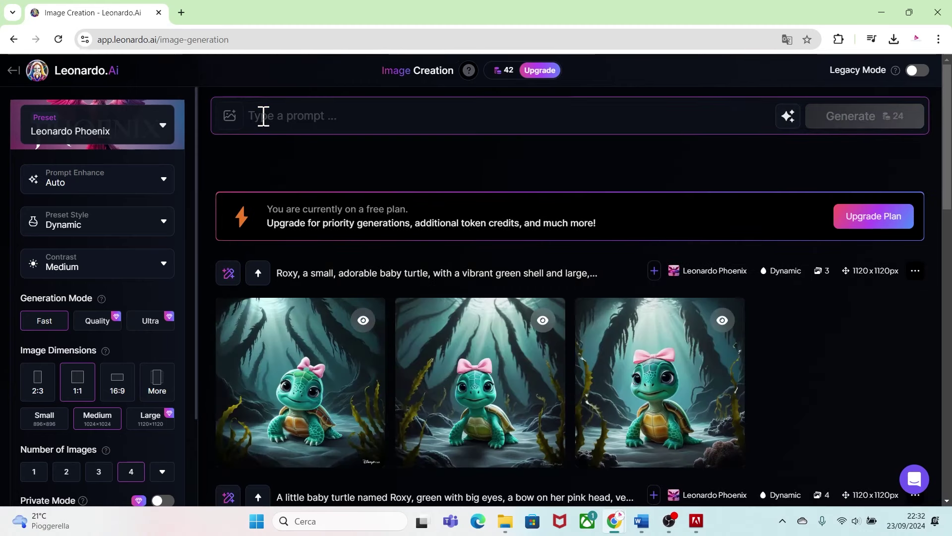
pyautogui.write('A small baby turtle named Roxy, green in color with big eyes, a bow on her pink head. In this image she is in the depths of the sea full of corals, trembling with fear and scared. Disney Pixar style.')
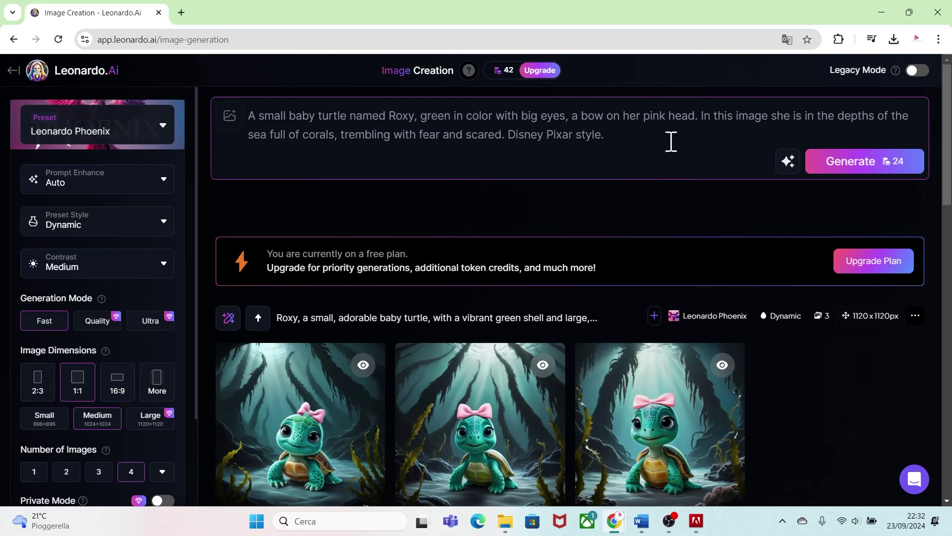
pyautogui.click(848, 167)
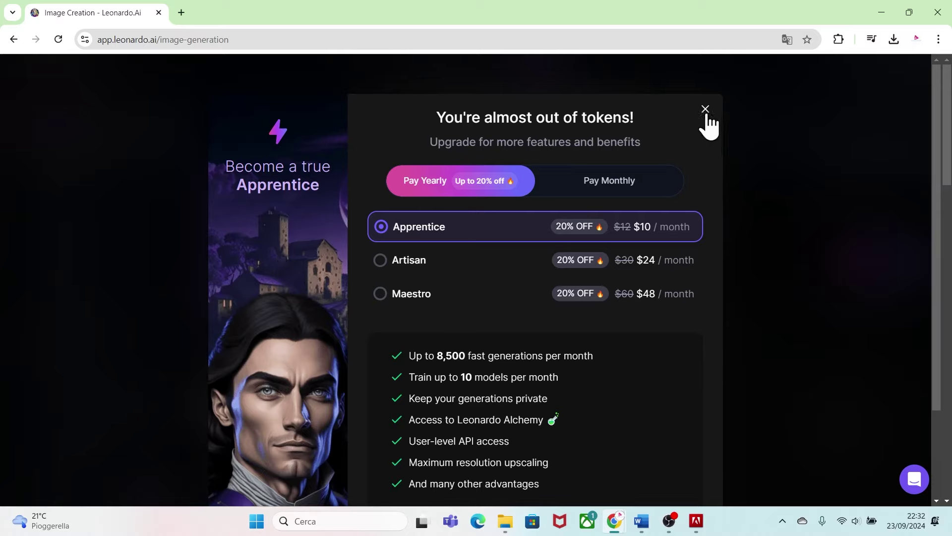
pyautogui.click(704, 109)
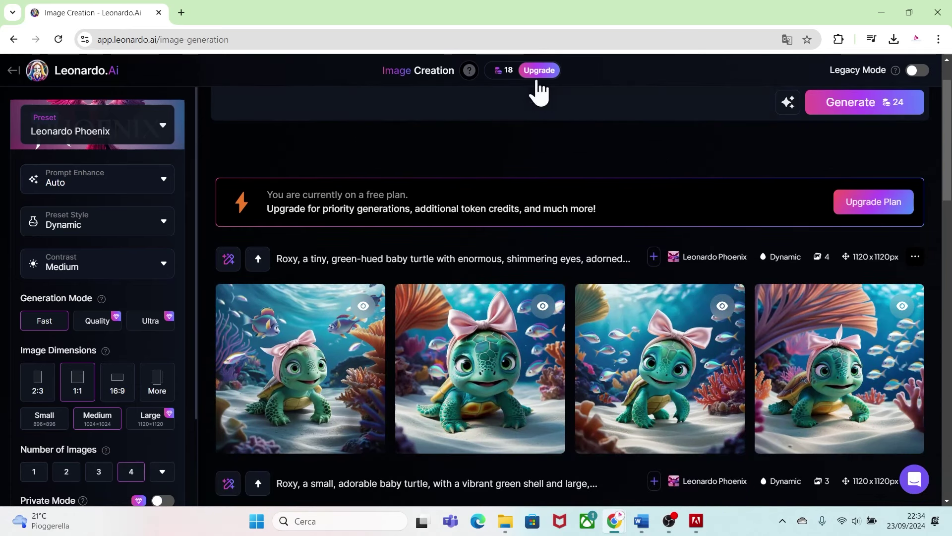
# Check the Leonardo.ai token balance, then review the image descriptions in the Word document and the pictures saved in the CUENTO VIRTUAL folder
pyautogui.moveTo(538, 80)
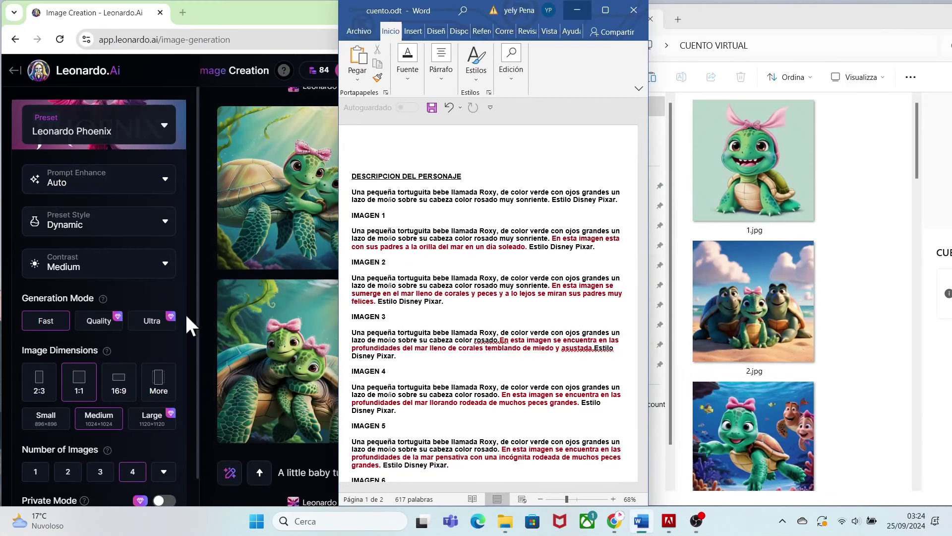
pyautogui.moveTo(279, 224)
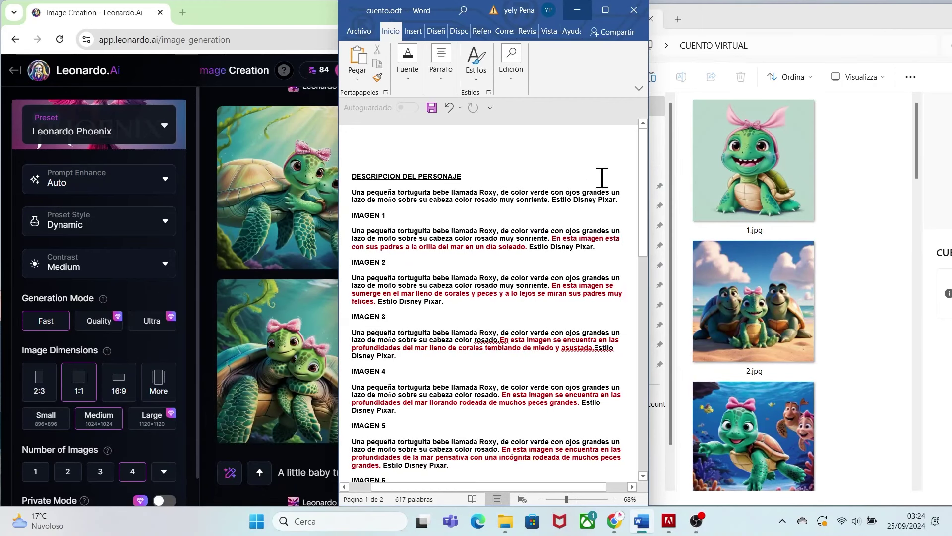
pyautogui.moveTo(644, 166); pyautogui.dragTo(563, 385)
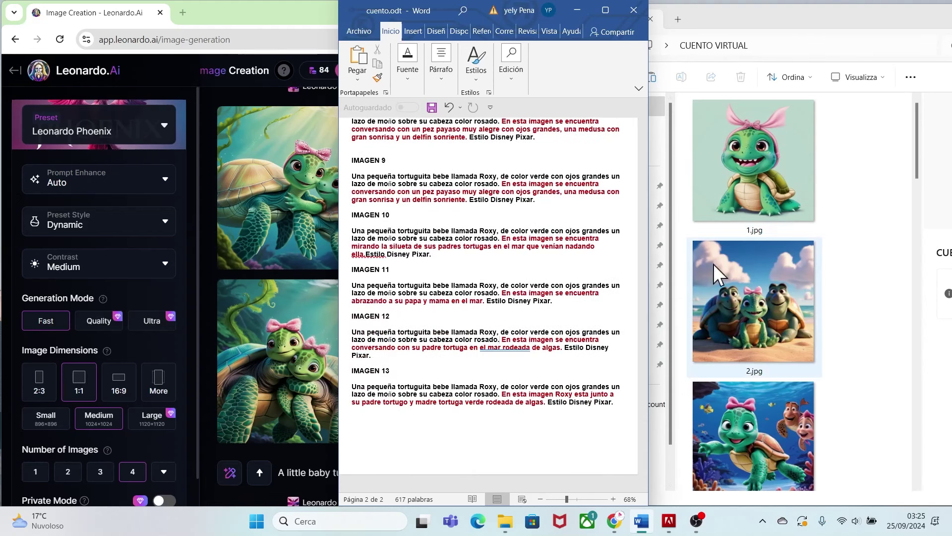
pyautogui.moveTo(921, 145); pyautogui.dragTo(932, 432)
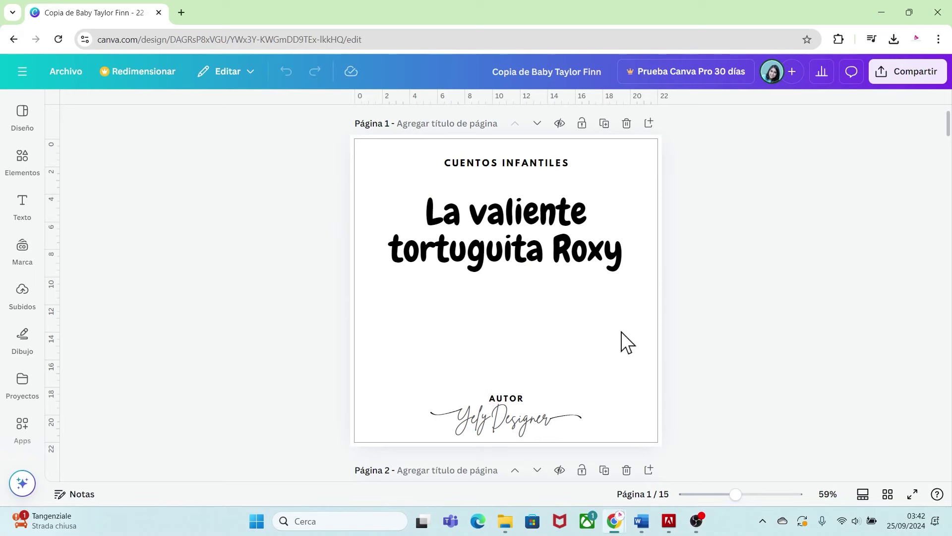
# Upload the fourteen images 1.jpg to 14.jpg from the CUENTO VIRTUAL folder to the Canva design
pyautogui.click(30, 308)
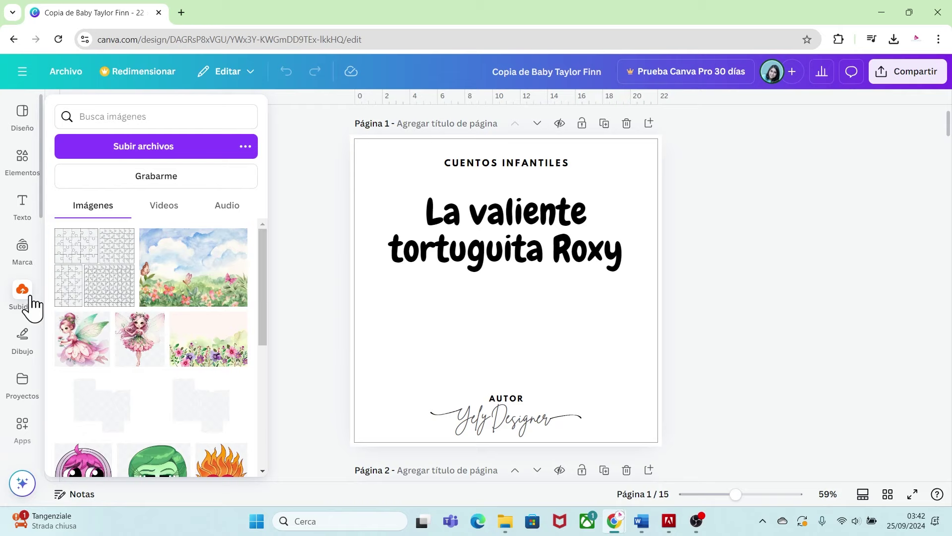
pyautogui.click(149, 149)
pyautogui.moveTo(794, 309); pyautogui.dragTo(397, 170)
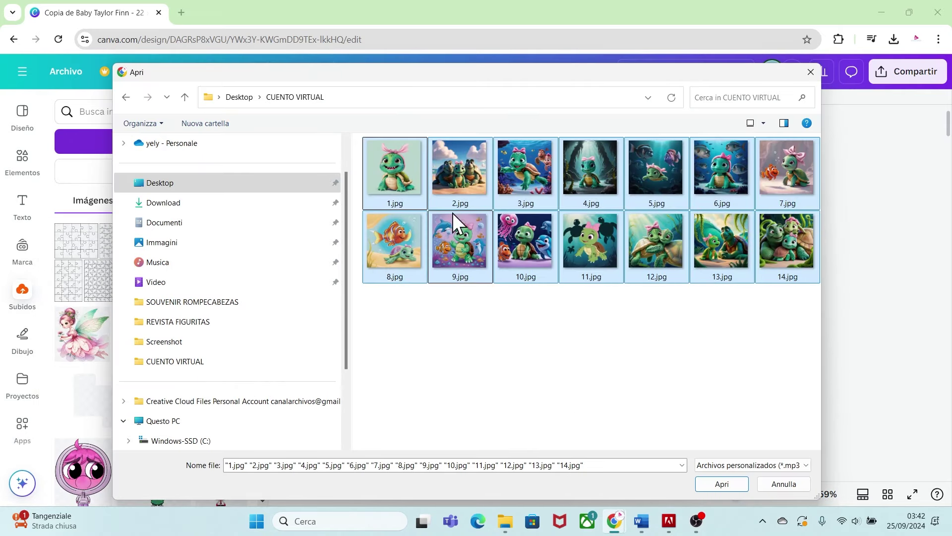
pyautogui.click(707, 480)
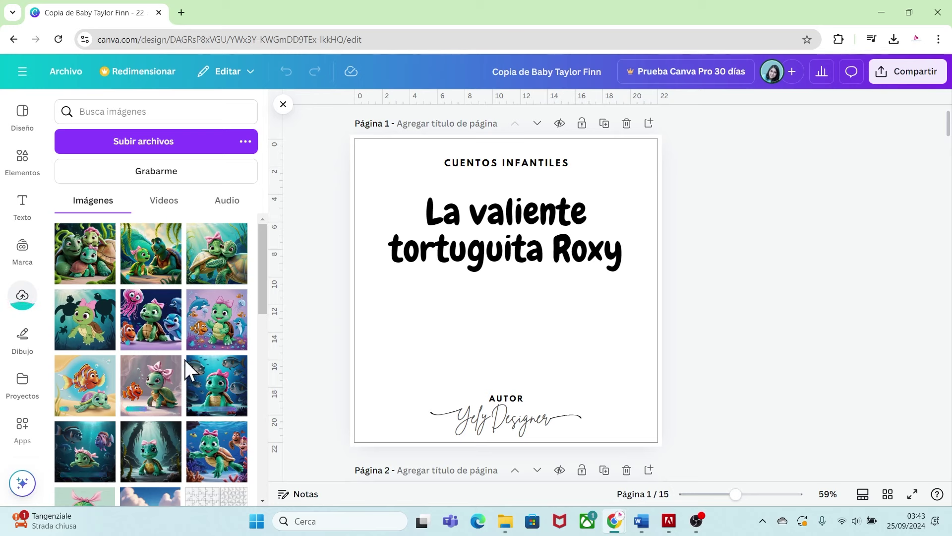
# Place the uploaded smiling Roxy portrait at the lower edge of the cover page and send it to the back behind the texts
pyautogui.moveTo(261, 289); pyautogui.dragTo(263, 320)
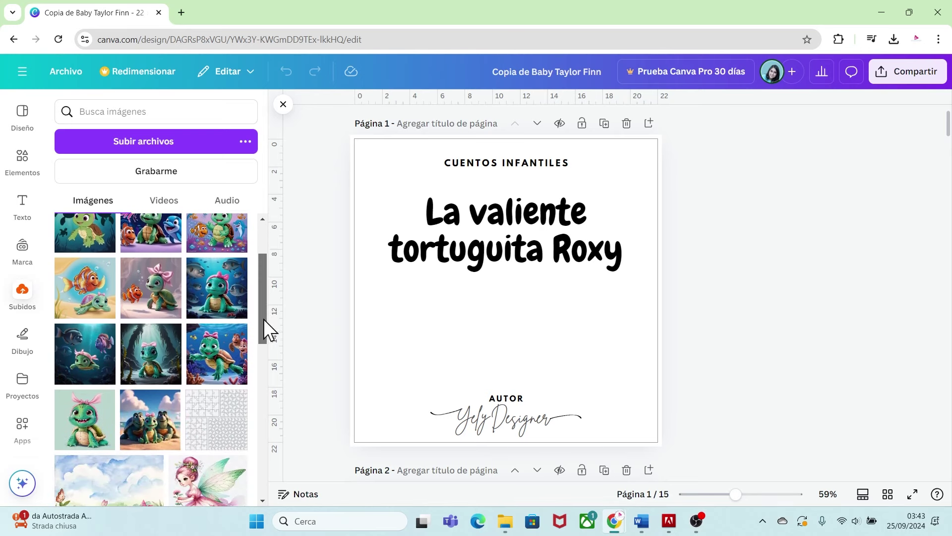
pyautogui.click(99, 440)
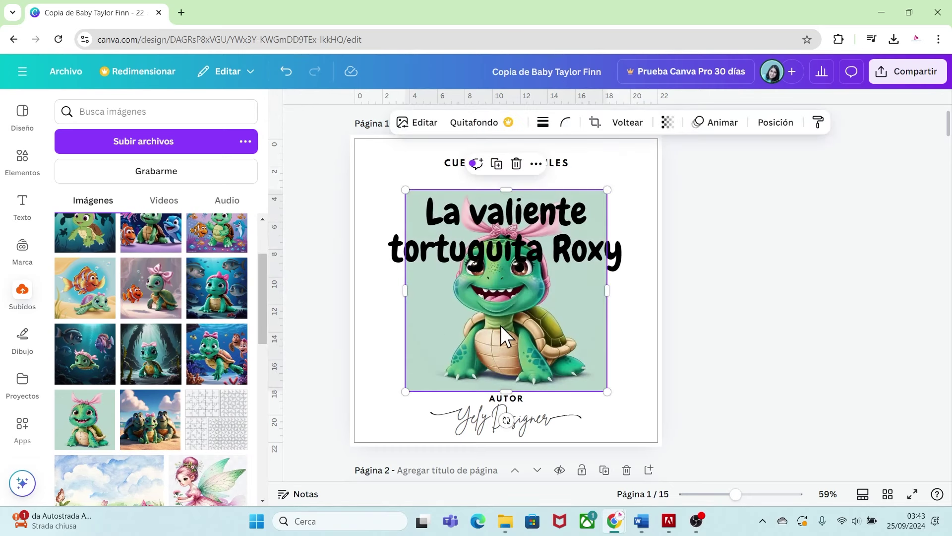
pyautogui.moveTo(501, 325); pyautogui.dragTo(498, 355)
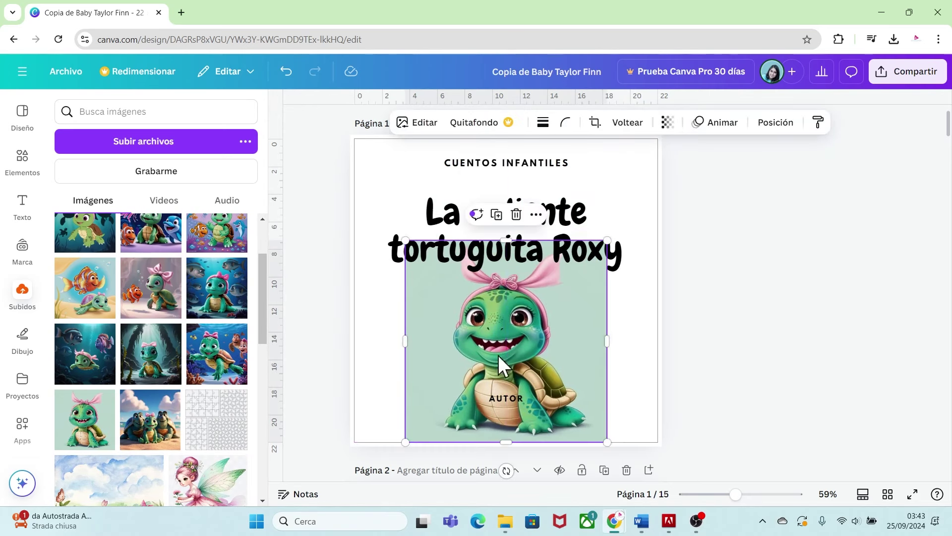
pyautogui.rightClick(513, 334)
pyautogui.moveTo(601, 243)
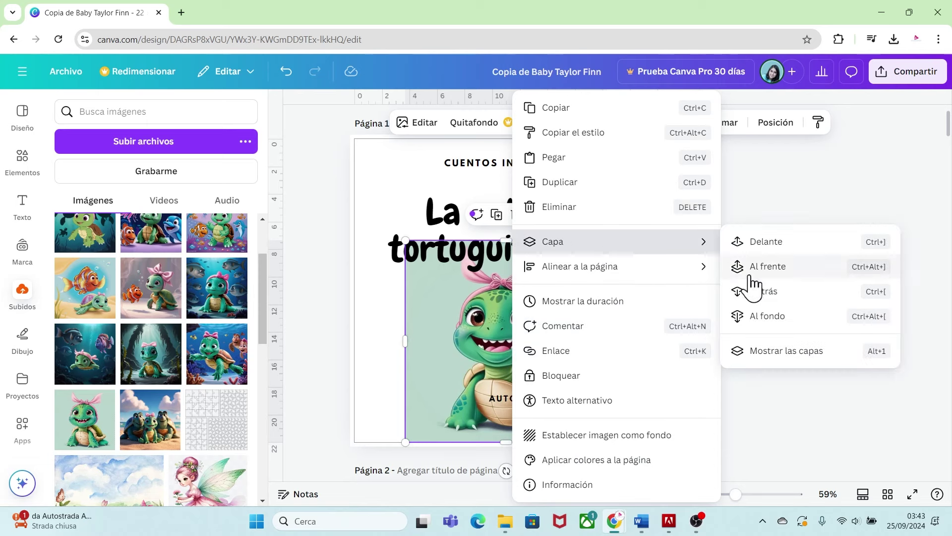
pyautogui.click(761, 317)
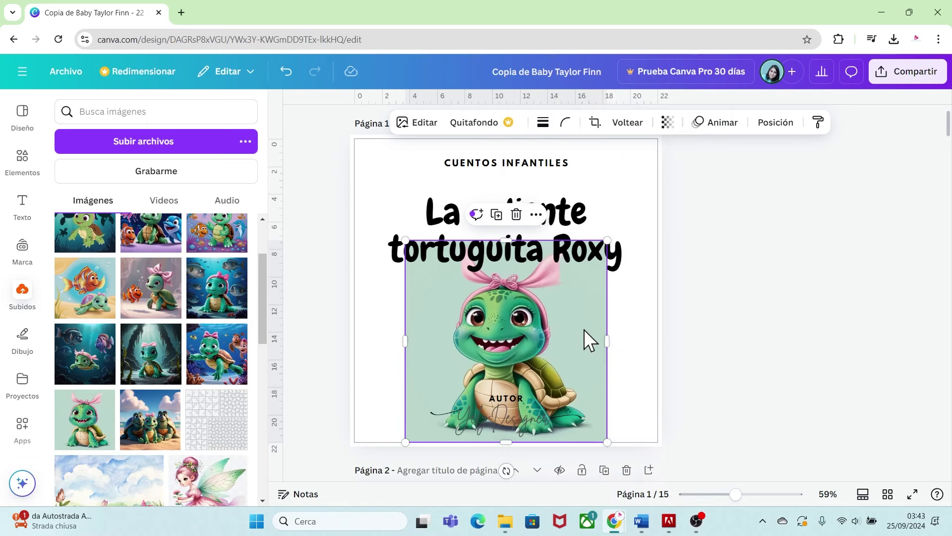
# Enlarge and raise the Roxy picture slightly, and move the title up, scaling it to about 16.7 × 5.5 cm
pyautogui.moveTo(406, 240); pyautogui.dragTo(401, 221)
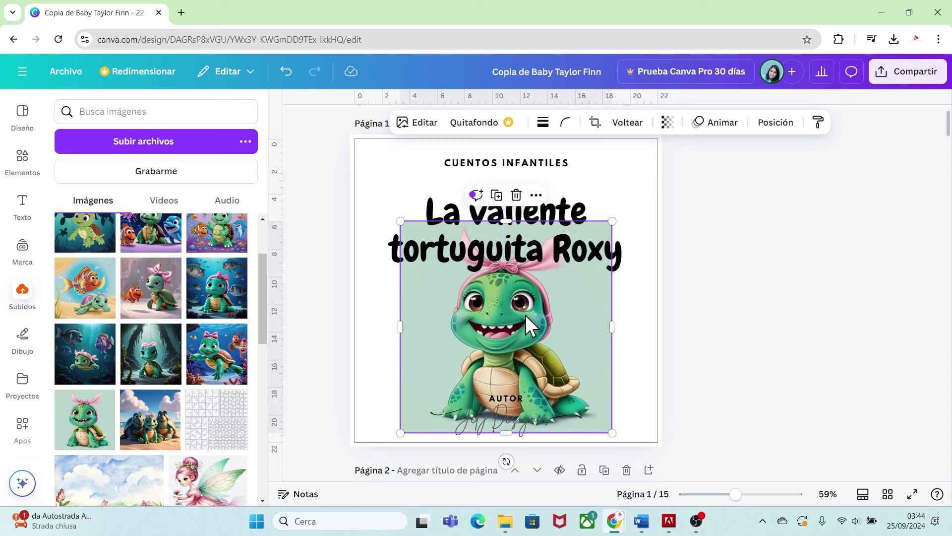
pyautogui.click(552, 247)
pyautogui.moveTo(552, 247); pyautogui.dragTo(560, 229)
pyautogui.moveTo(634, 258); pyautogui.dragTo(623, 247)
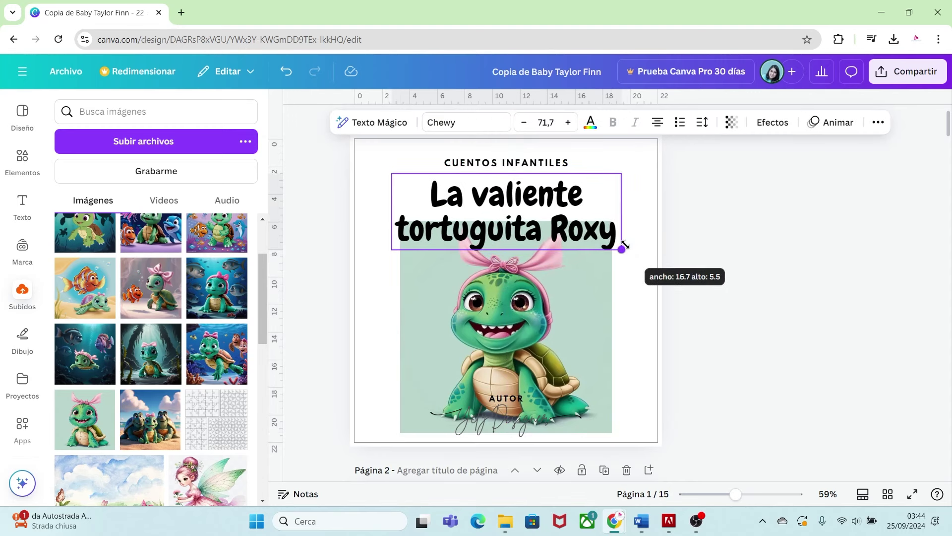
pyautogui.click(519, 285)
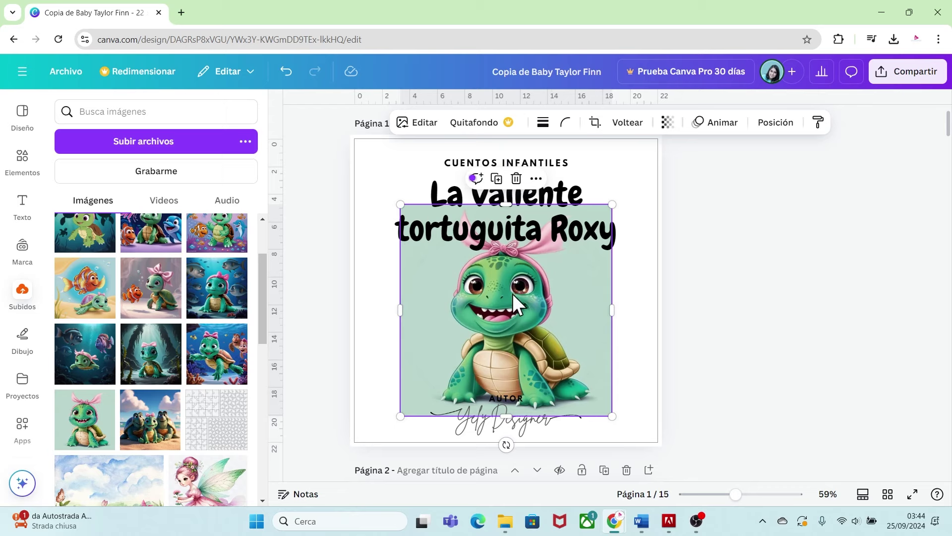
pyautogui.press('Escape')
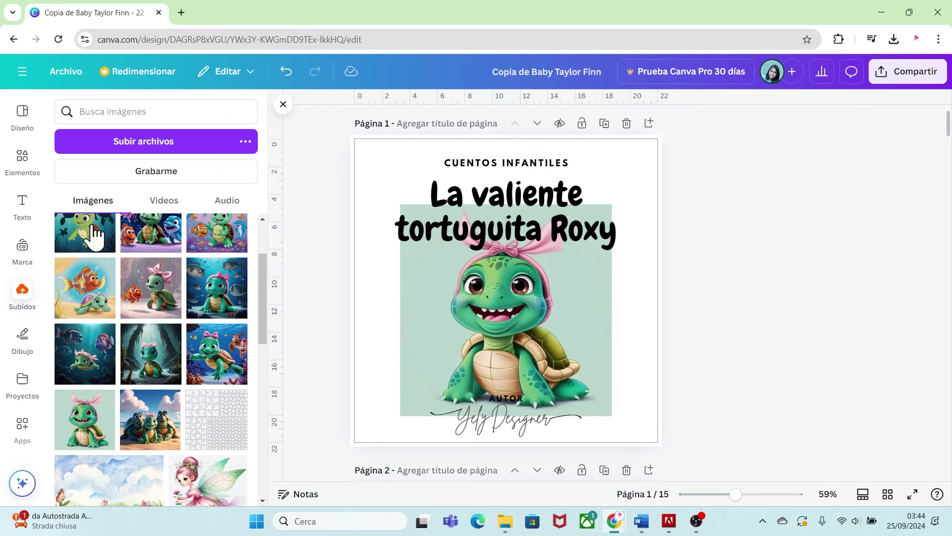
# Search the elements for "forma", add the square shape to the cover and set its corner rounding to 3
pyautogui.click(22, 158)
pyautogui.click(114, 113)
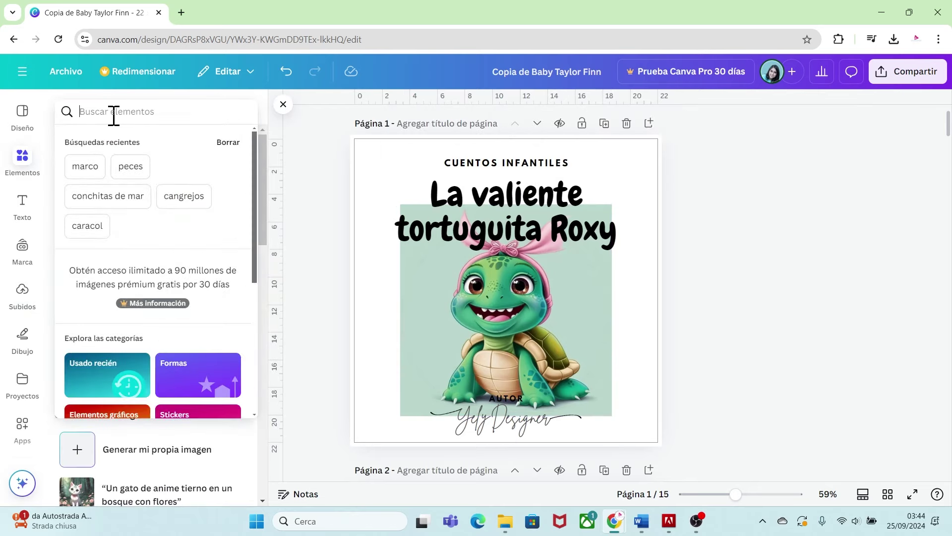
pyautogui.write('forma')
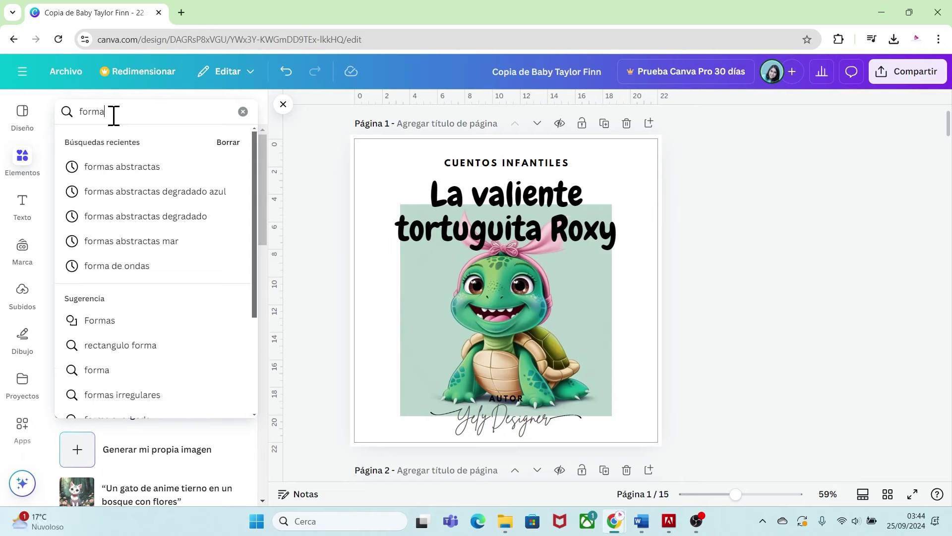
pyautogui.press('Return')
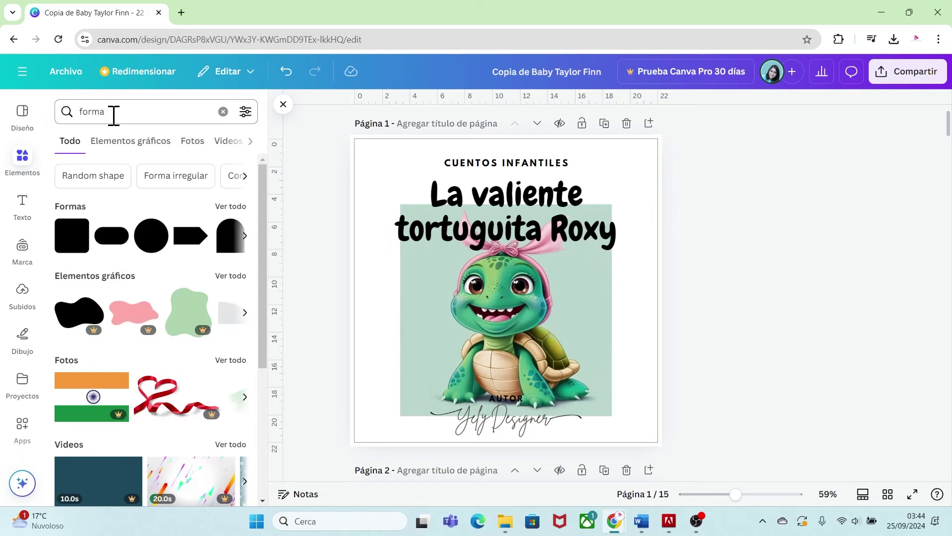
pyautogui.click(222, 207)
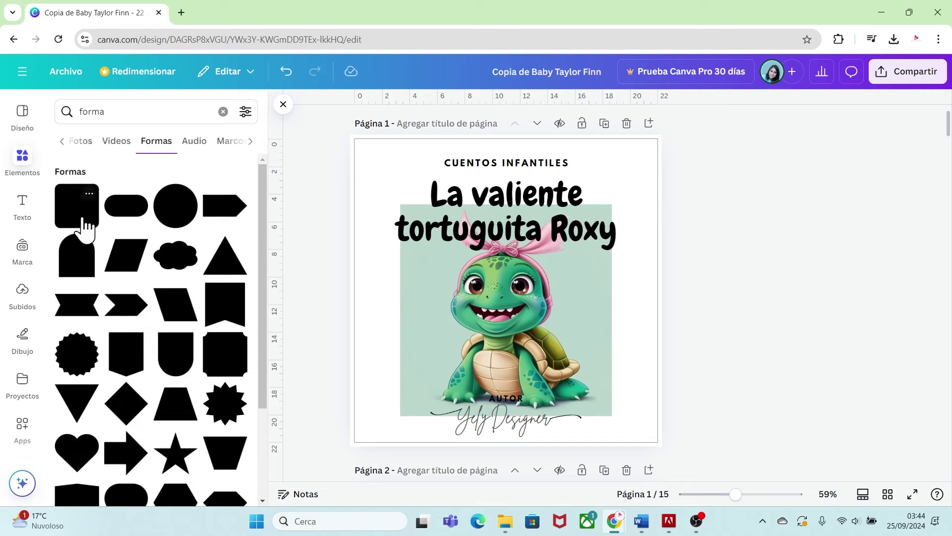
pyautogui.click(81, 221)
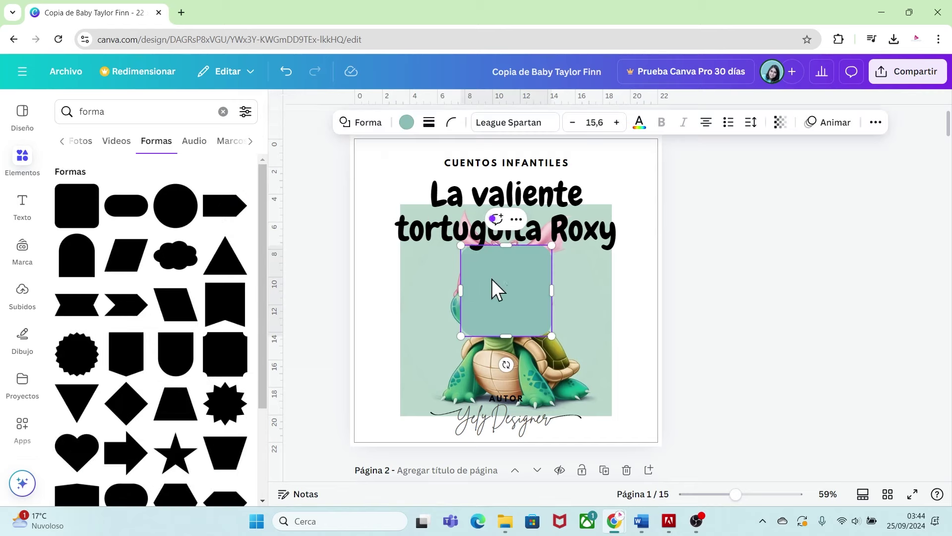
pyautogui.click(451, 122)
pyautogui.moveTo(423, 172); pyautogui.dragTo(389, 187)
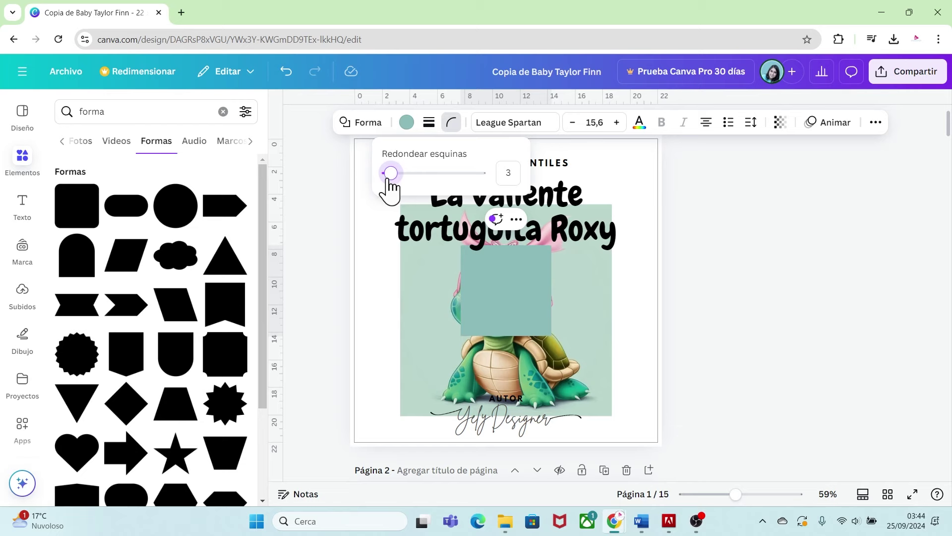
pyautogui.click(502, 298)
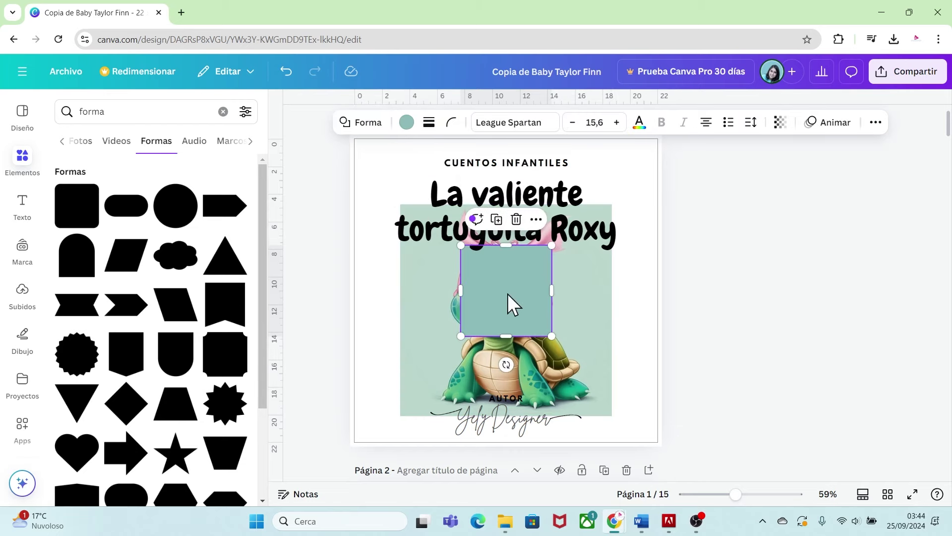
# Shift the square off the turtle's face and fill it with the pale green sampled from the picture's background
pyautogui.moveTo(507, 294); pyautogui.dragTo(454, 306)
pyautogui.click(406, 122)
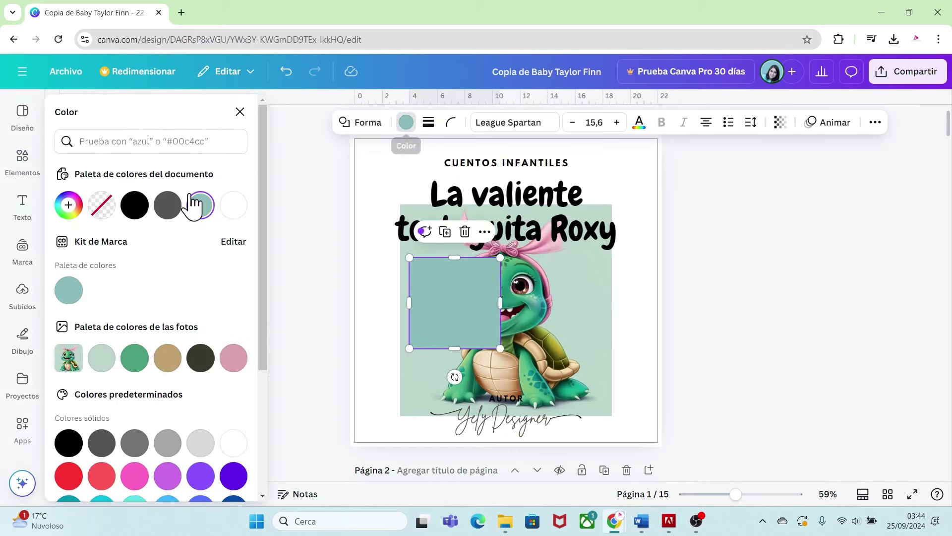
pyautogui.click(69, 205)
pyautogui.click(225, 362)
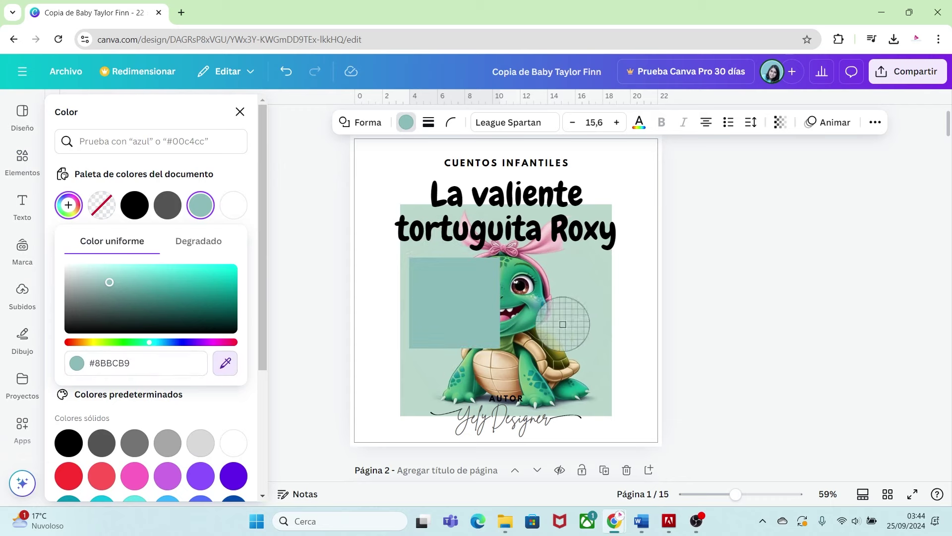
pyautogui.click(591, 291)
# Stretch the pale green square from corner to corner over the whole cover page and send it to the back
pyautogui.click(462, 305)
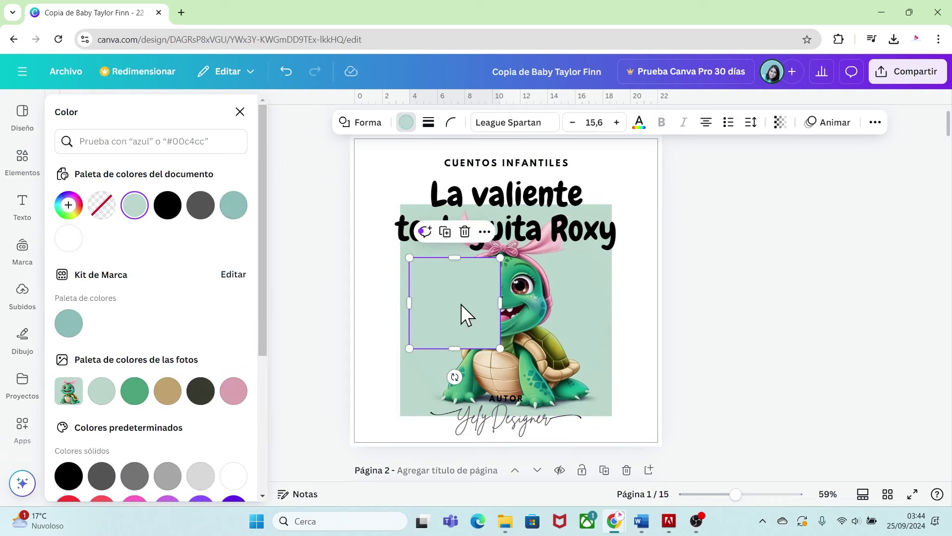
pyautogui.moveTo(460, 304); pyautogui.dragTo(398, 175)
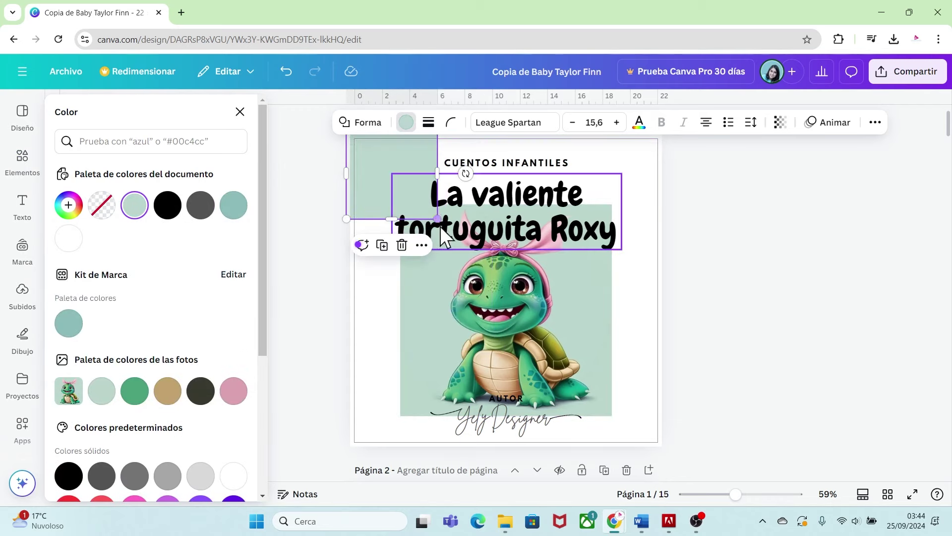
pyautogui.moveTo(438, 220); pyautogui.dragTo(662, 447)
pyautogui.rightClick(582, 319)
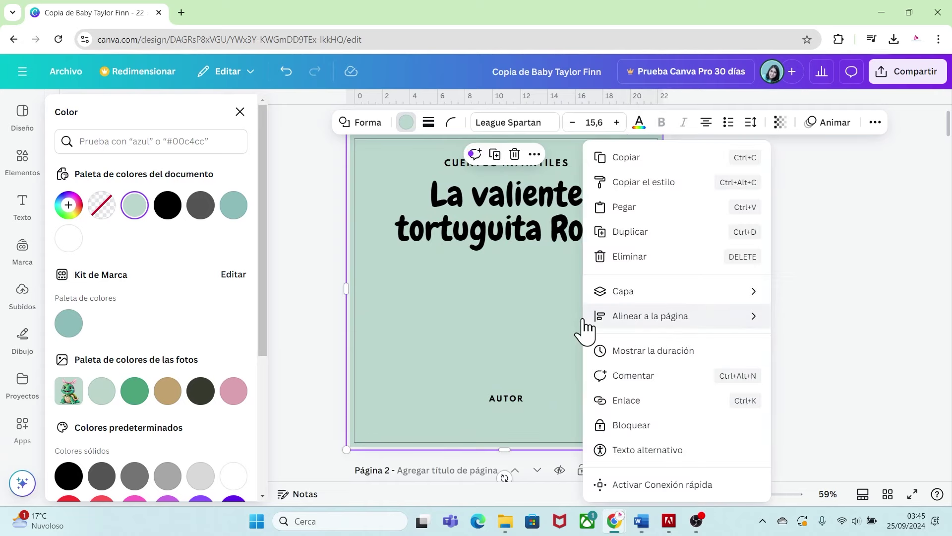
pyautogui.moveTo(668, 295)
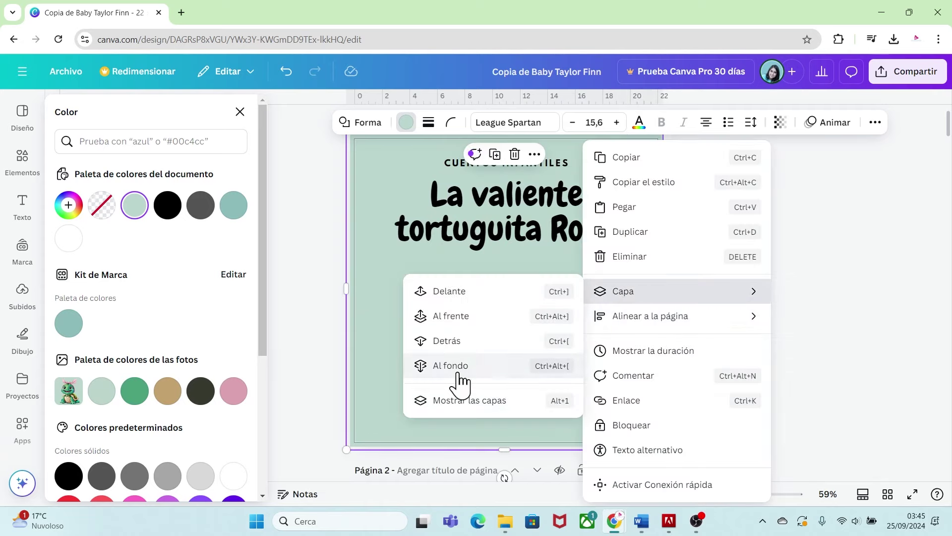
pyautogui.click(514, 368)
# Apply the Contorno effect to the cover title in a dark green based on the turtle's skin, with a thickness of 95
pyautogui.click(537, 196)
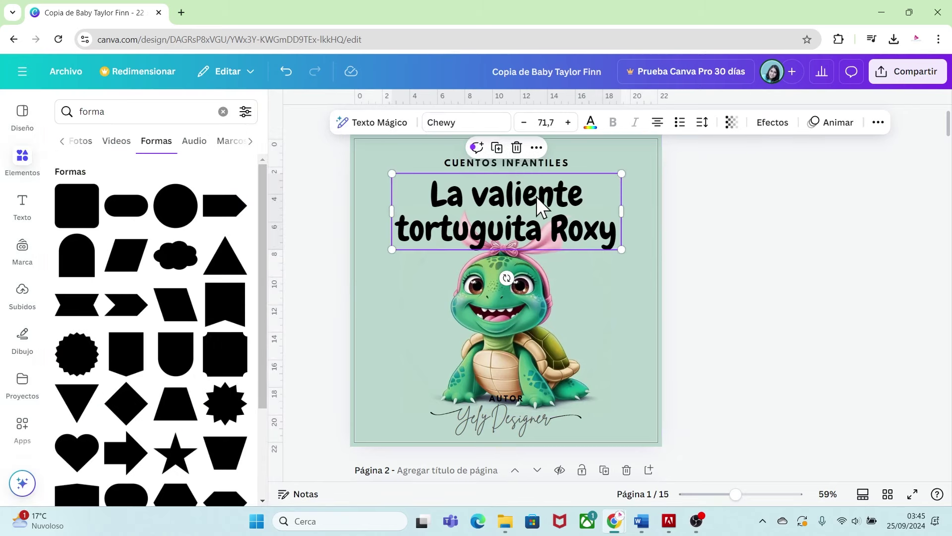
pyautogui.click(772, 124)
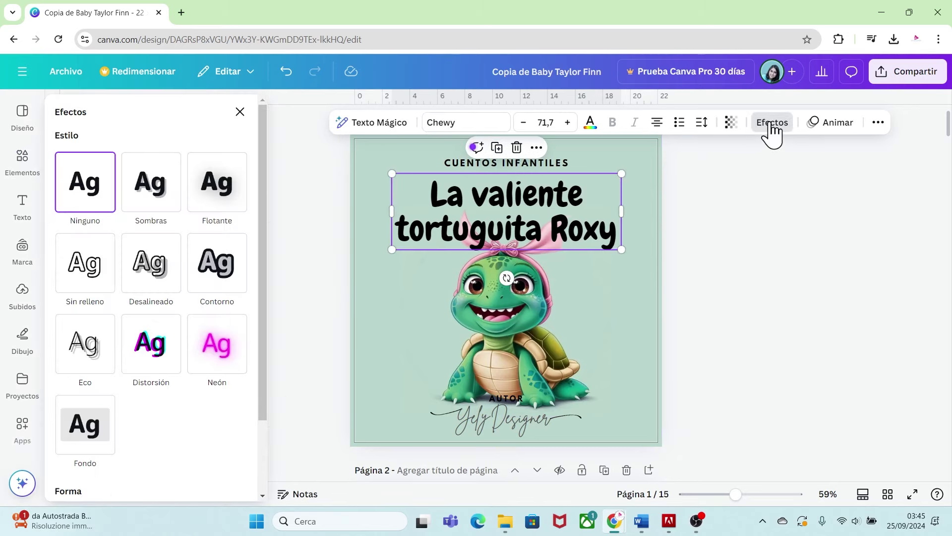
pyautogui.click(226, 273)
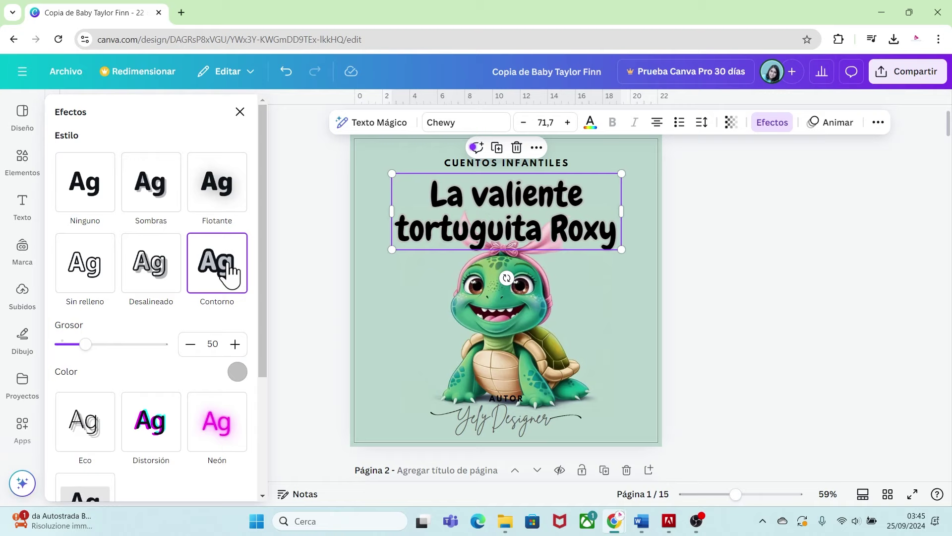
pyautogui.click(238, 373)
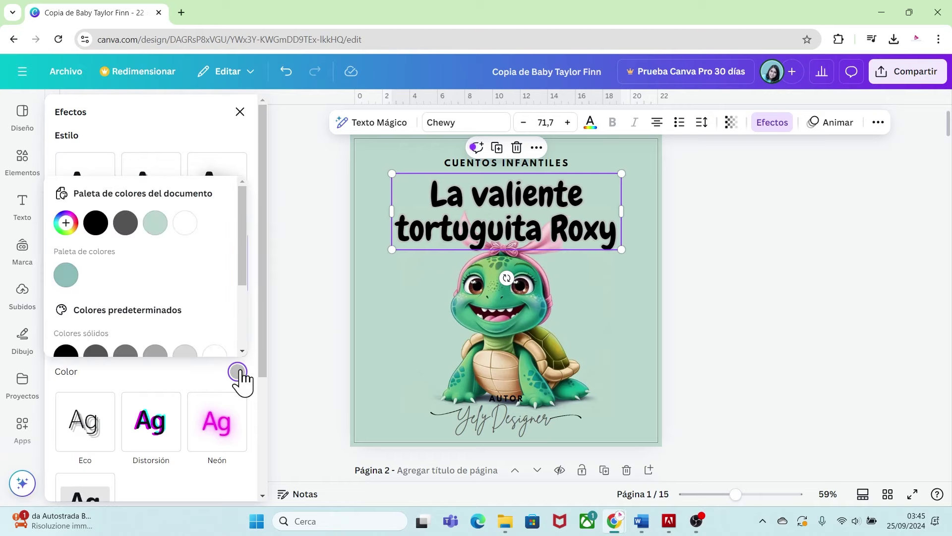
pyautogui.click(66, 222)
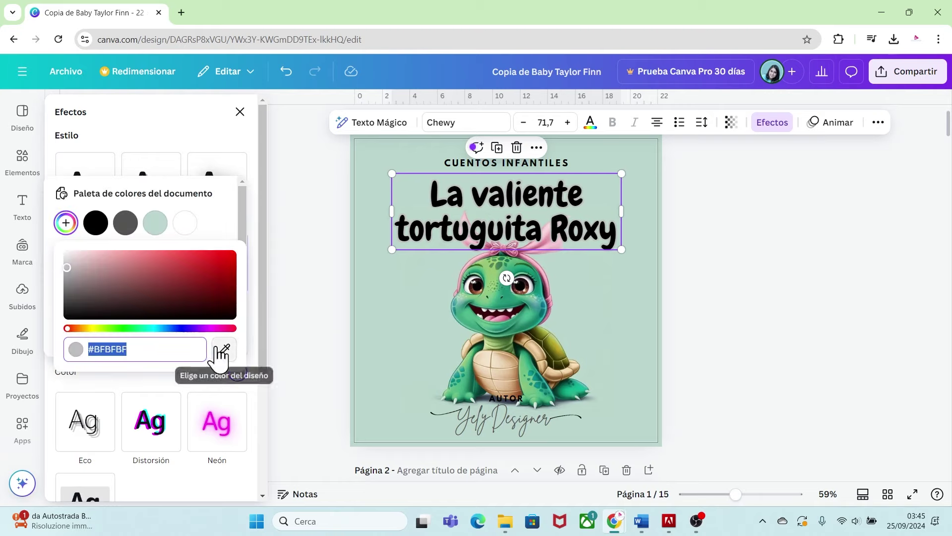
pyautogui.click(226, 353)
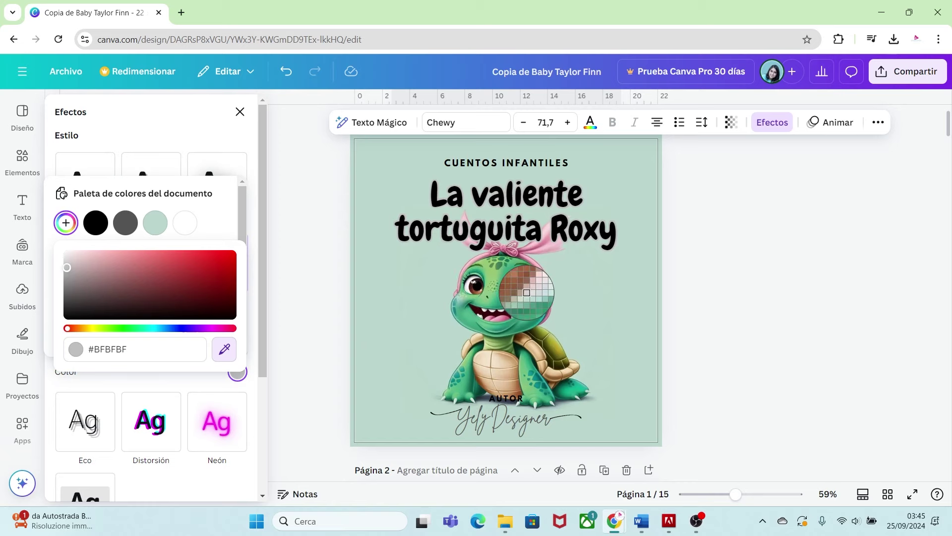
pyautogui.click(535, 296)
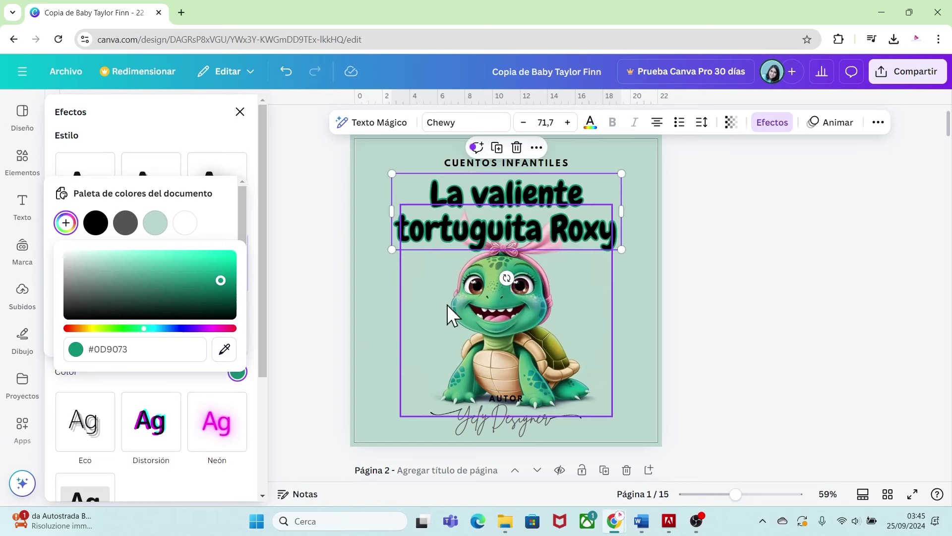
pyautogui.moveTo(221, 281); pyautogui.dragTo(201, 291)
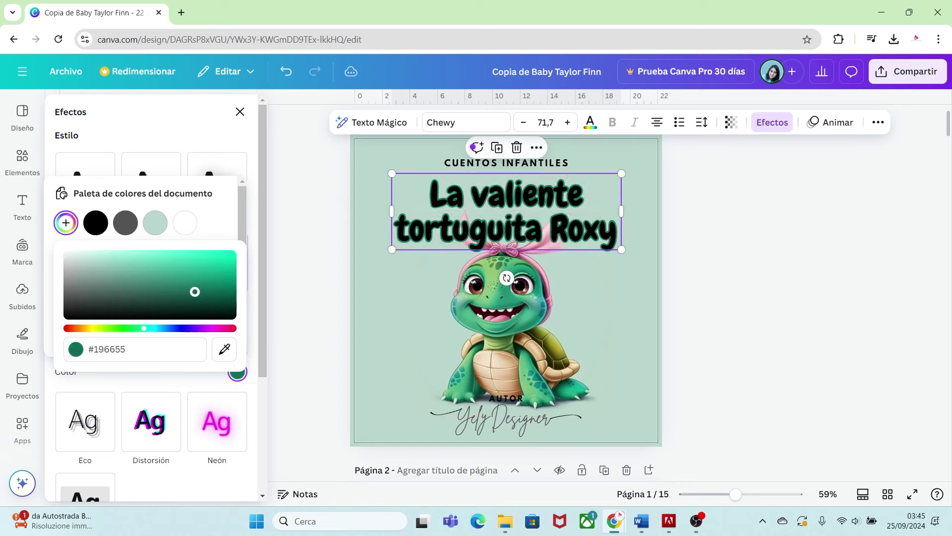
pyautogui.click(174, 390)
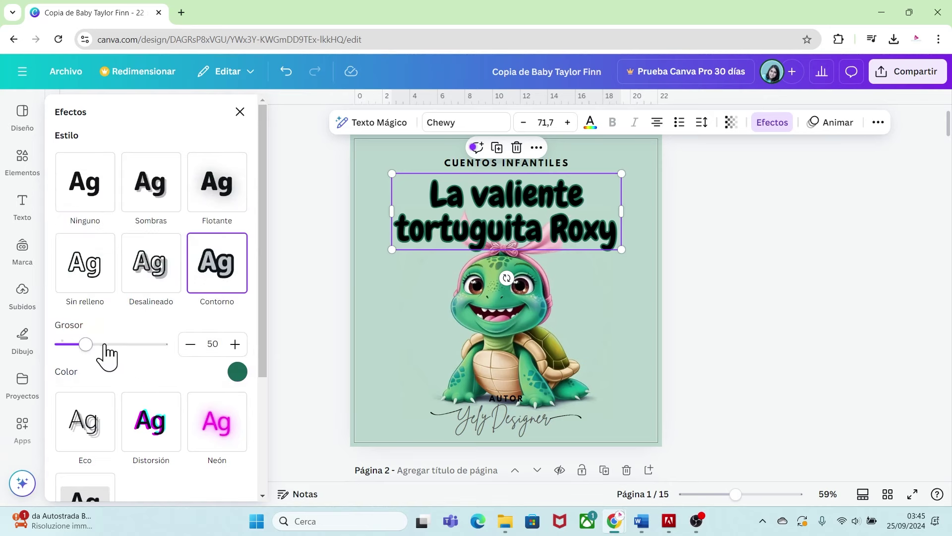
pyautogui.moveTo(86, 344); pyautogui.dragTo(110, 345)
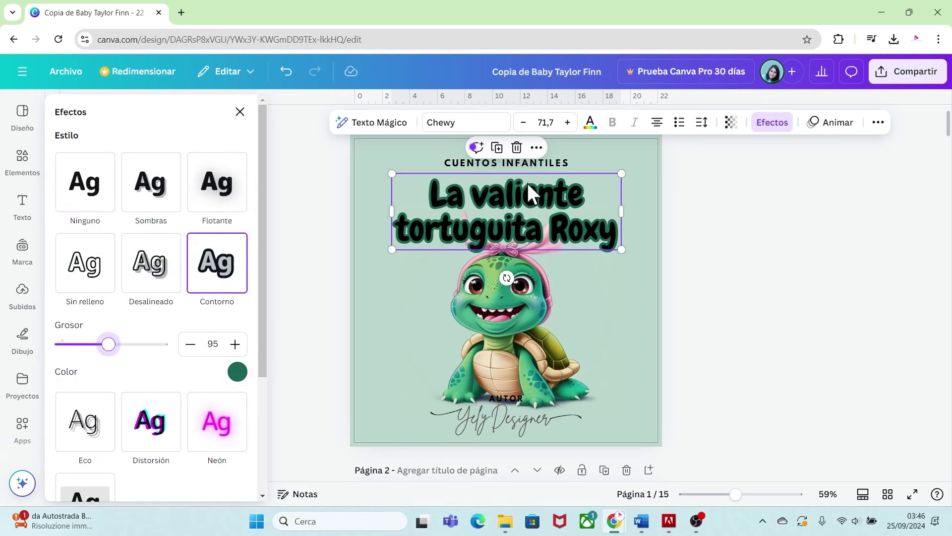
# Recolour the cover title, the AUTOR label and the author signature white
pyautogui.click(589, 122)
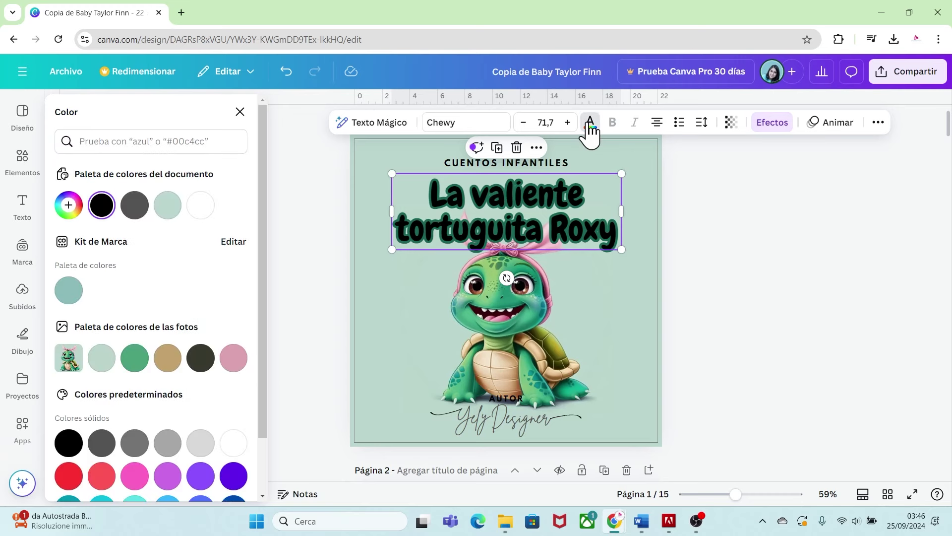
pyautogui.click(201, 206)
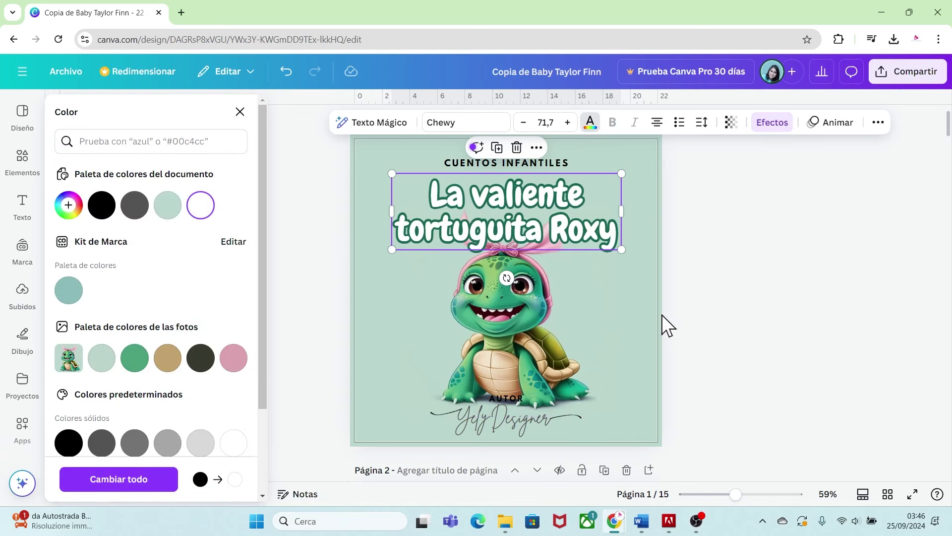
pyautogui.click(696, 319)
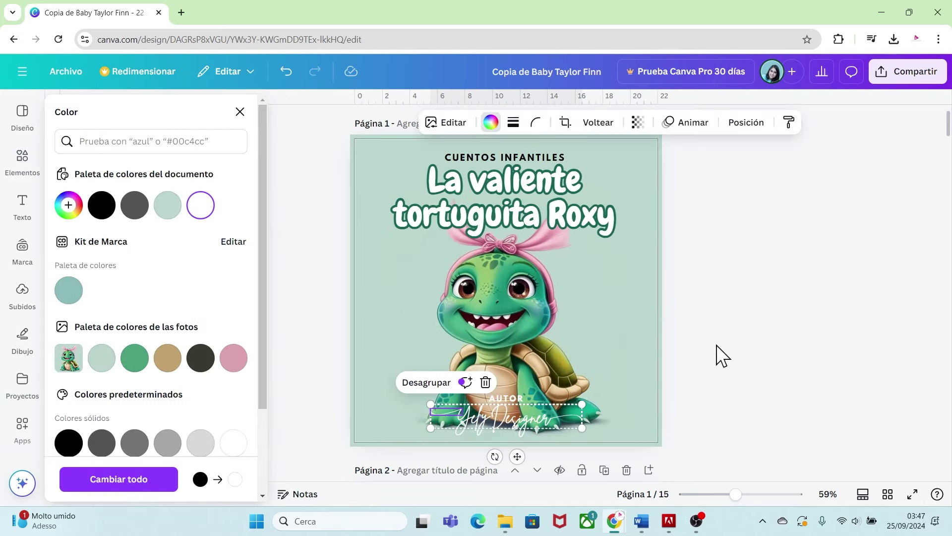
pyautogui.click(754, 341)
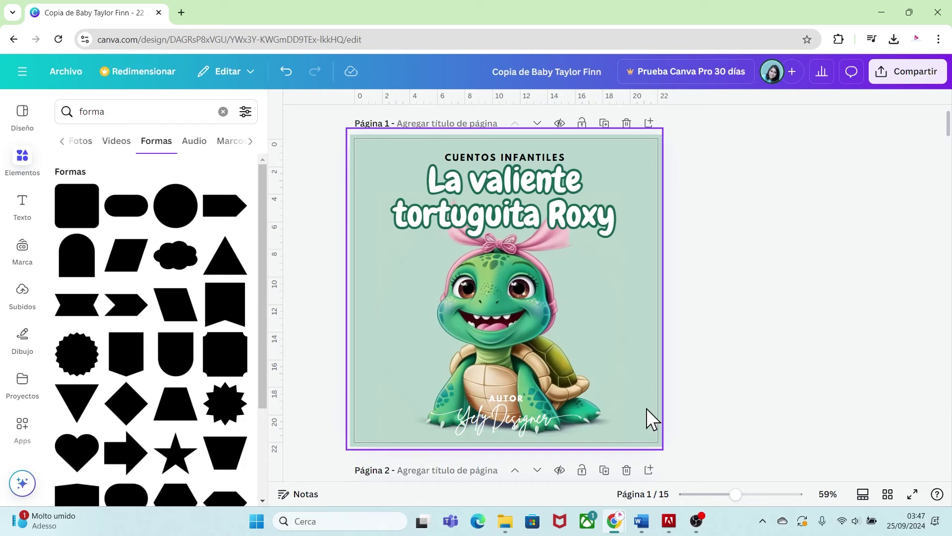
# Shrink the "CUENTOS INFANTILES" heading to size 15,8 and centre it slightly higher above the cover title
pyautogui.click(535, 158)
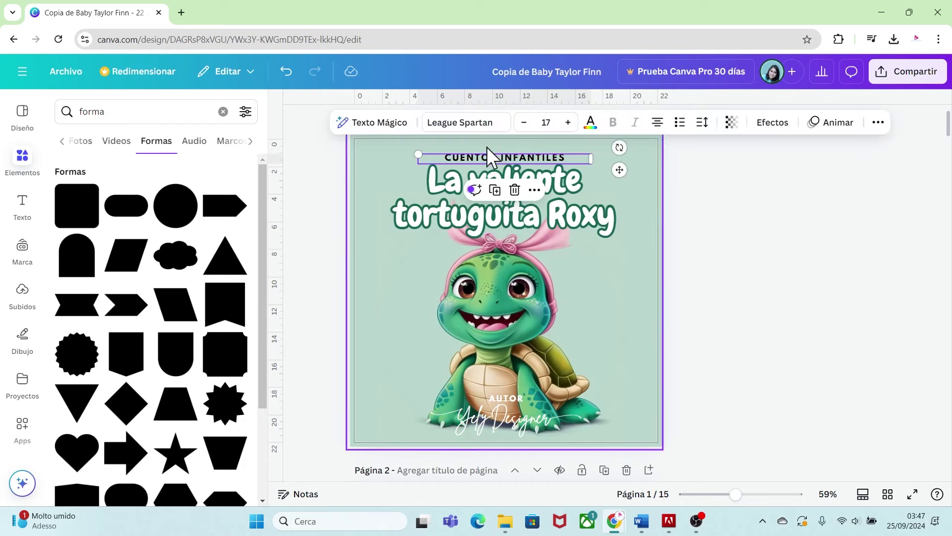
pyautogui.moveTo(418, 154); pyautogui.dragTo(430, 153)
pyautogui.moveTo(537, 158); pyautogui.dragTo(532, 153)
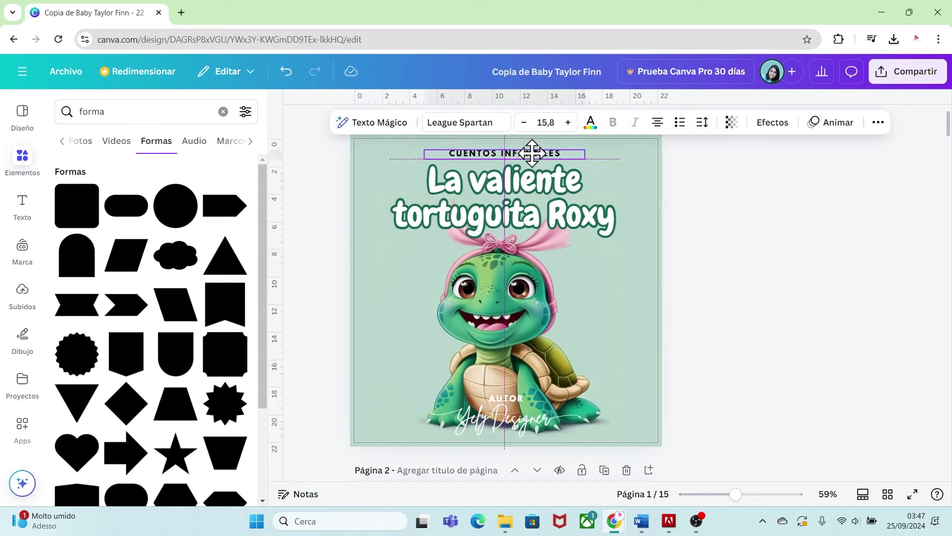
pyautogui.click(725, 269)
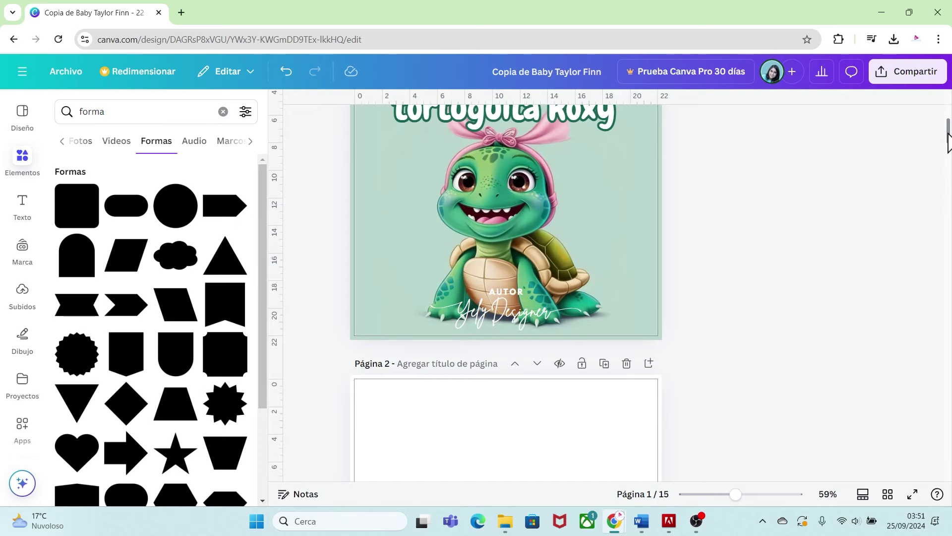
# Add the uploaded picture of the three turtles on the beach to page 2 and enlarge it to cover the whole page
pyautogui.moveTo(947, 132); pyautogui.dragTo(950, 160)
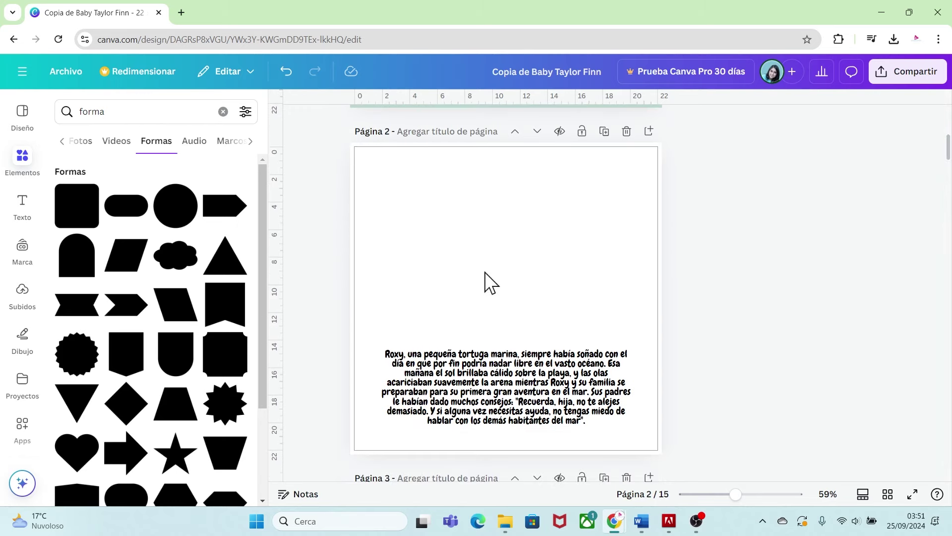
pyautogui.click(22, 298)
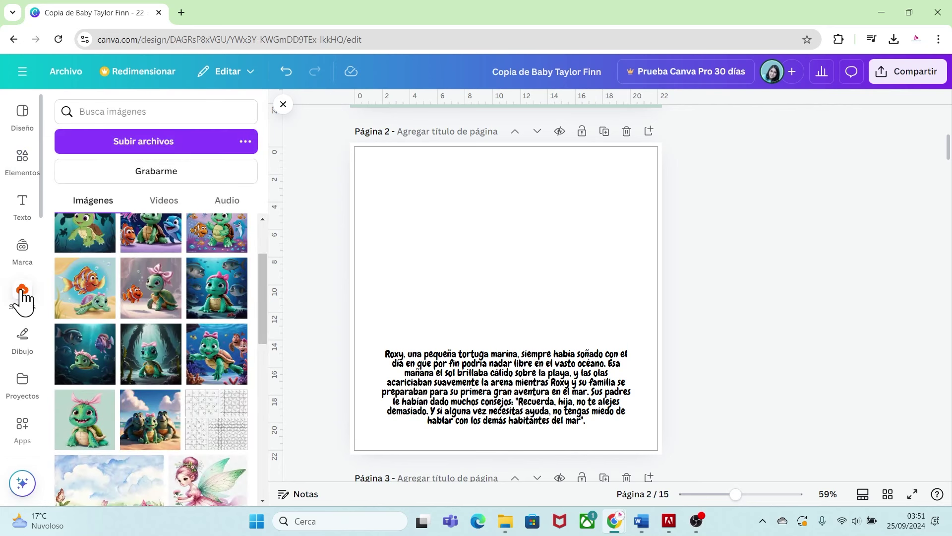
pyautogui.click(153, 437)
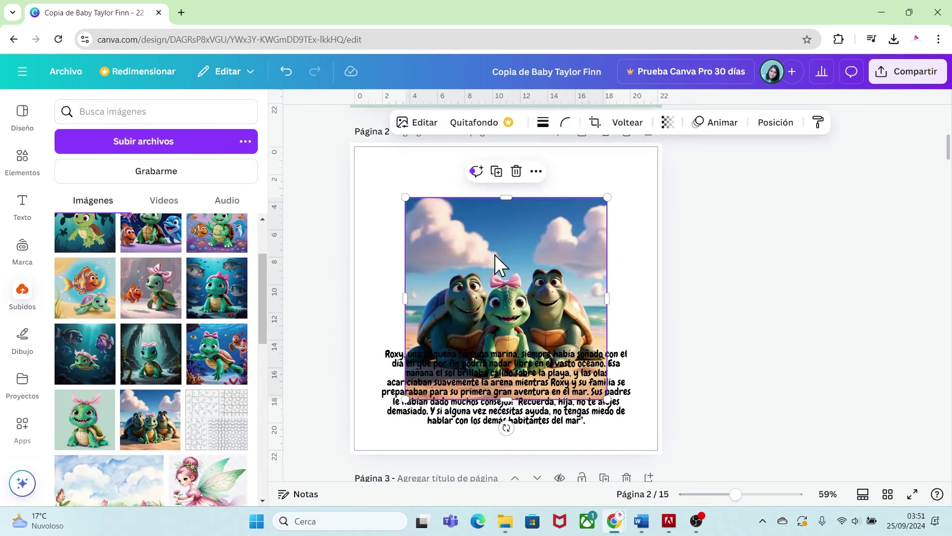
pyautogui.moveTo(495, 254); pyautogui.dragTo(438, 197)
pyautogui.moveTo(549, 342); pyautogui.dragTo(674, 435)
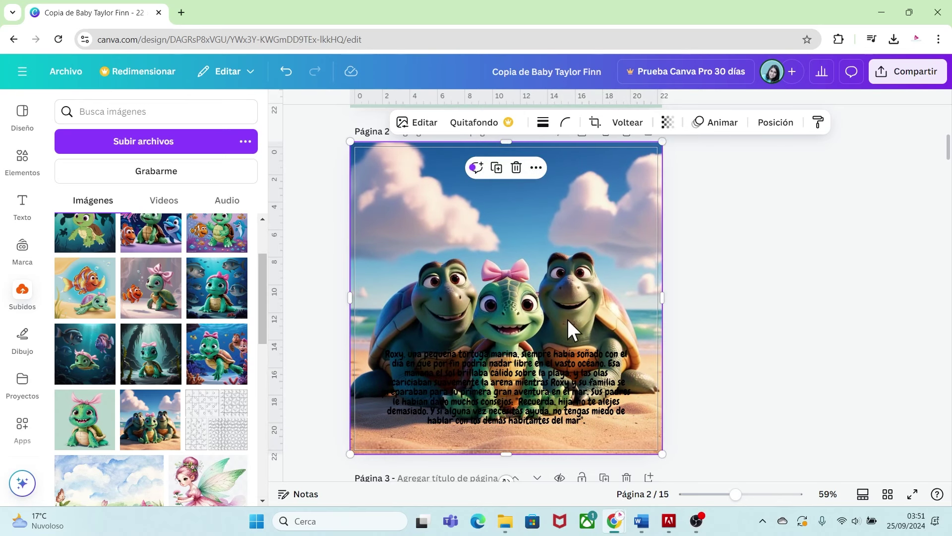
# Move page 2's story text up over the sky and split it into three paragraphs separated by blank lines
pyautogui.click(518, 373)
pyautogui.moveTo(516, 386); pyautogui.dragTo(518, 203)
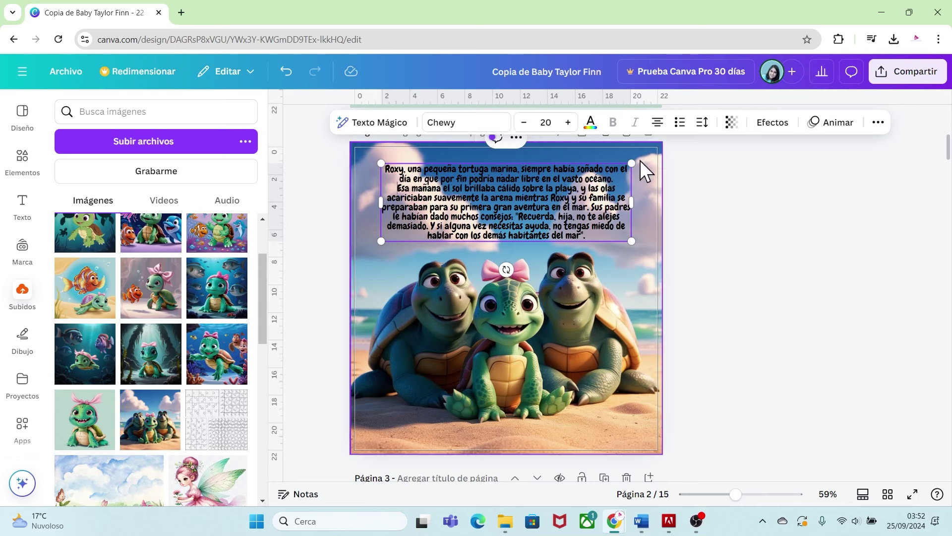
pyautogui.press('Return')
pyautogui.press('Return')
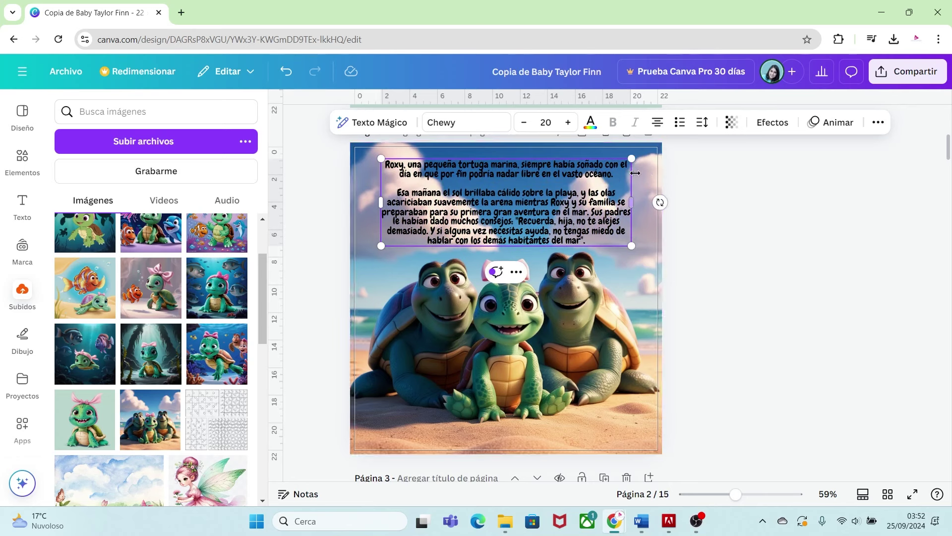
pyautogui.press('Return')
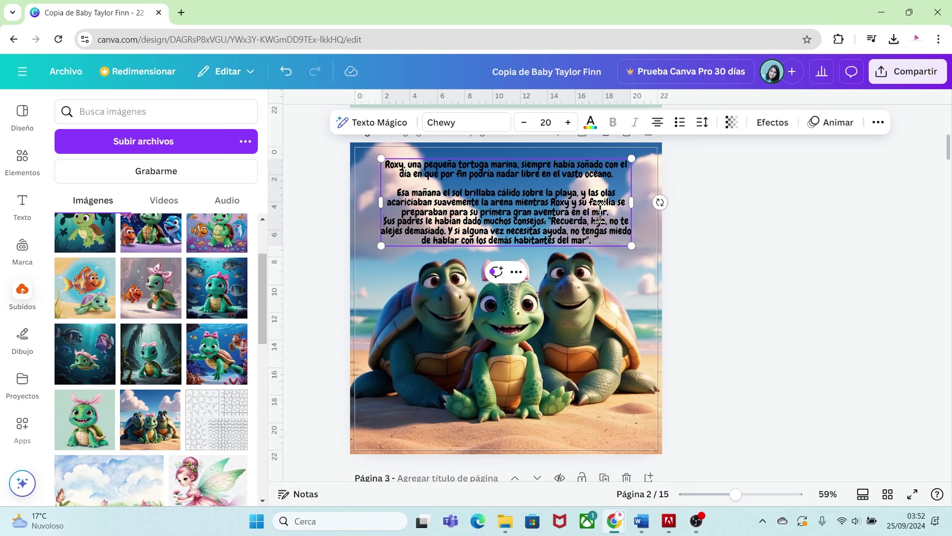
pyautogui.press('Return')
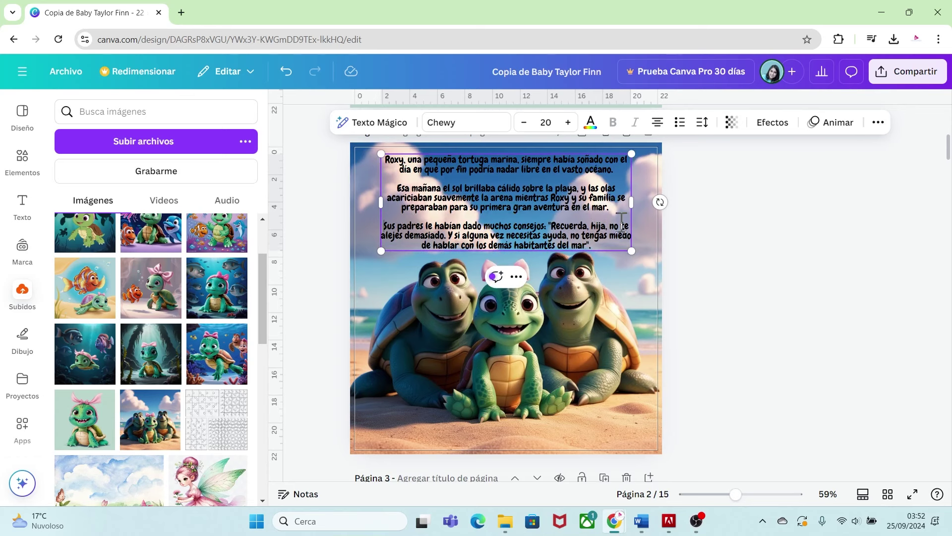
pyautogui.hotkey('ctrl', 'z')
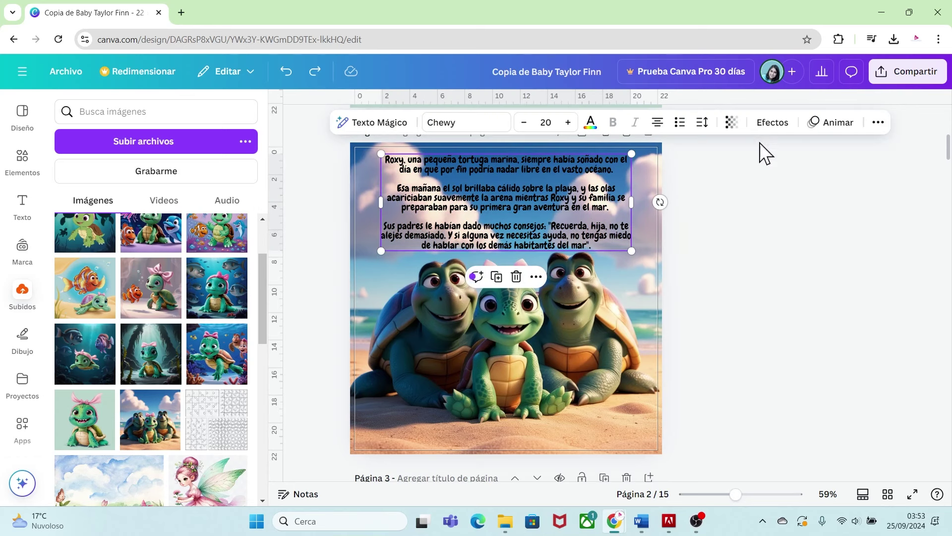
# Apply the Flotante effect at intensity 100 to page 2's story text and colour the text white
pyautogui.click(772, 124)
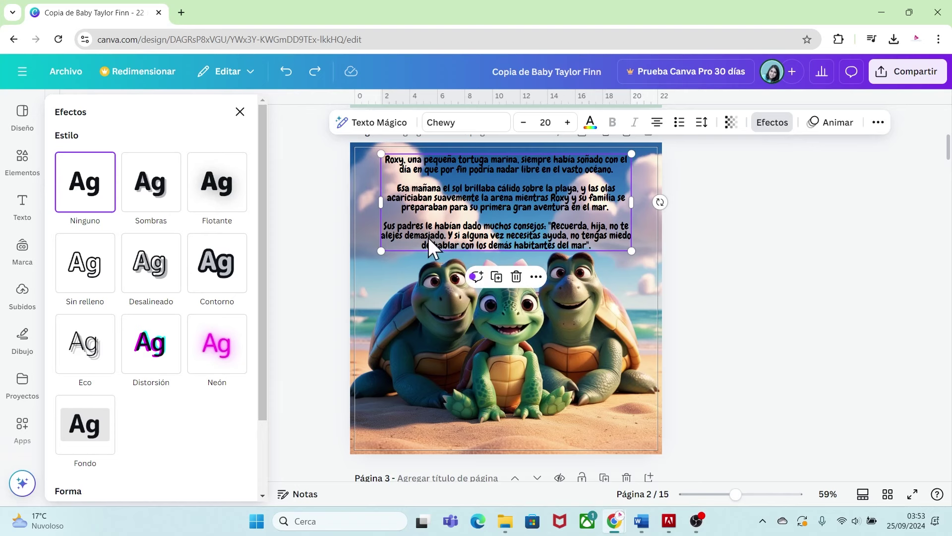
pyautogui.click(229, 198)
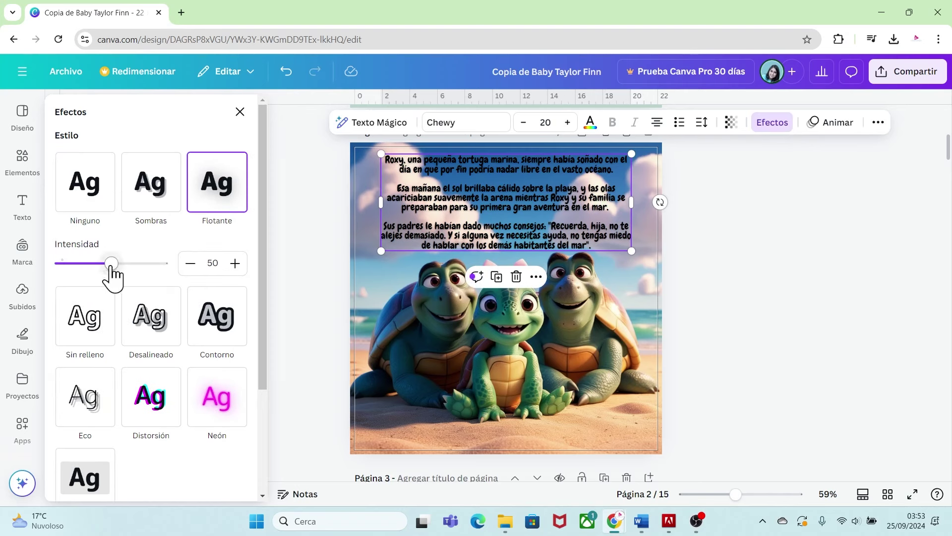
pyautogui.moveTo(111, 263); pyautogui.dragTo(171, 270)
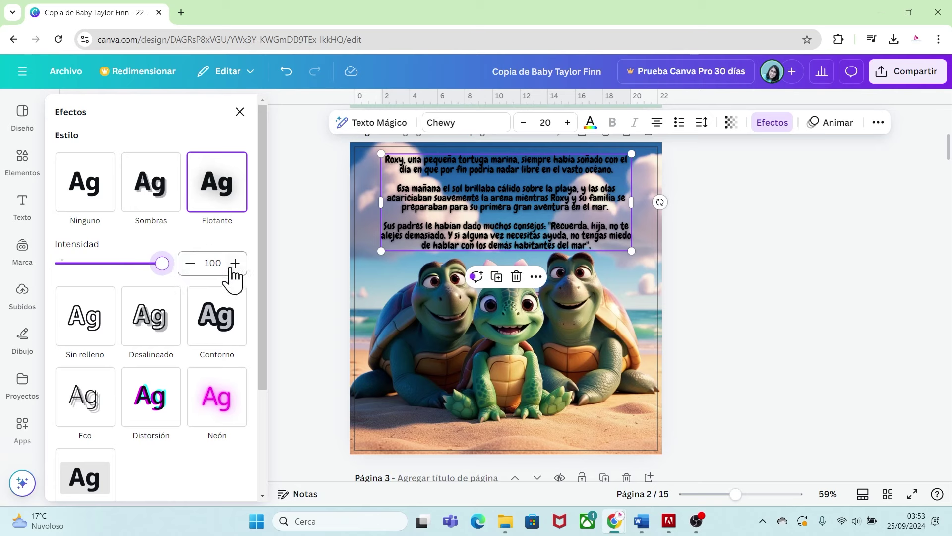
pyautogui.click(590, 124)
pyautogui.click(201, 208)
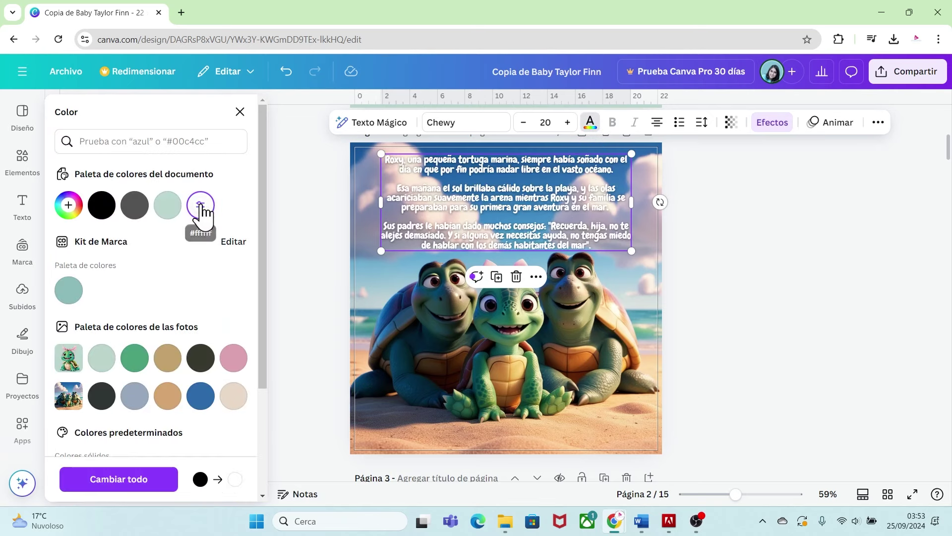
pyautogui.click(22, 295)
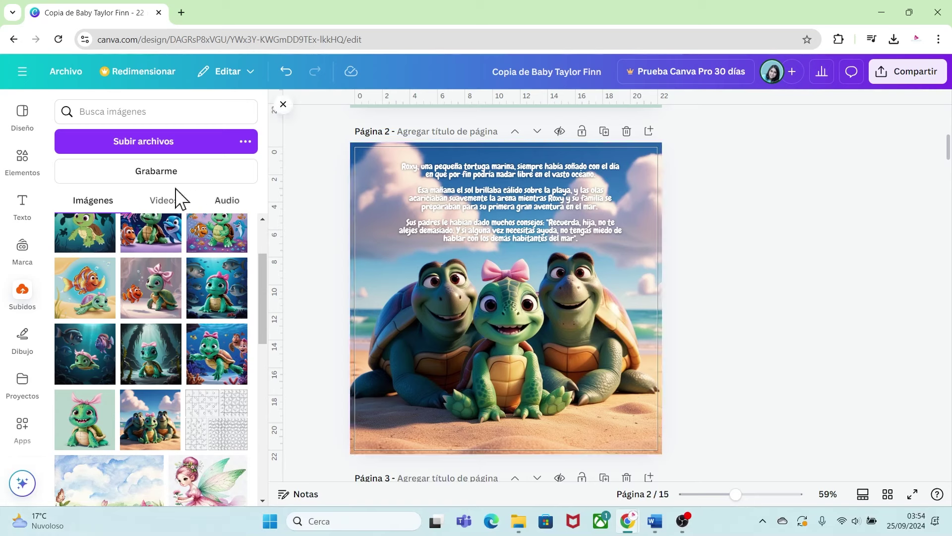
# Search the graphic elements for "formas abstractas" and add the free brown blob shape with a thin outline to page 2
pyautogui.click(28, 166)
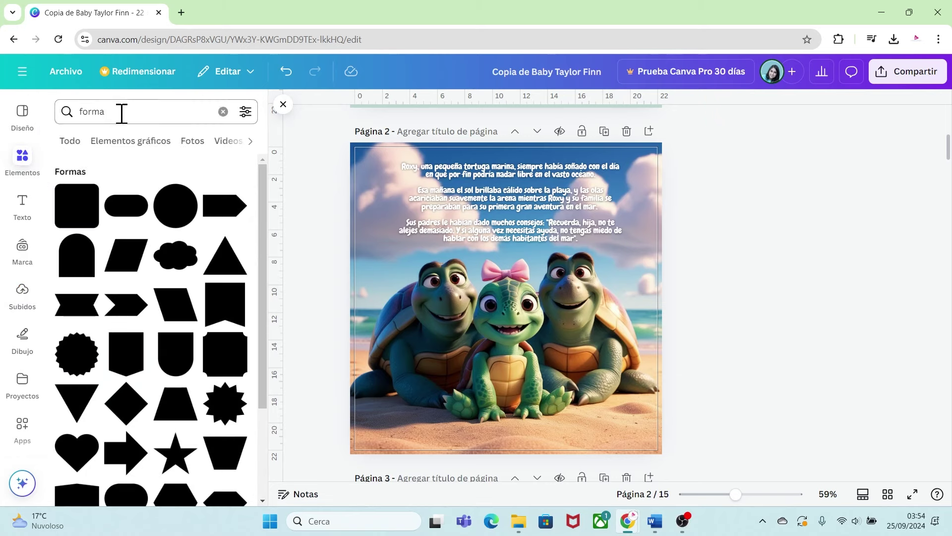
pyautogui.moveTo(121, 112); pyautogui.dragTo(98, 113)
pyautogui.press('BackSpace')
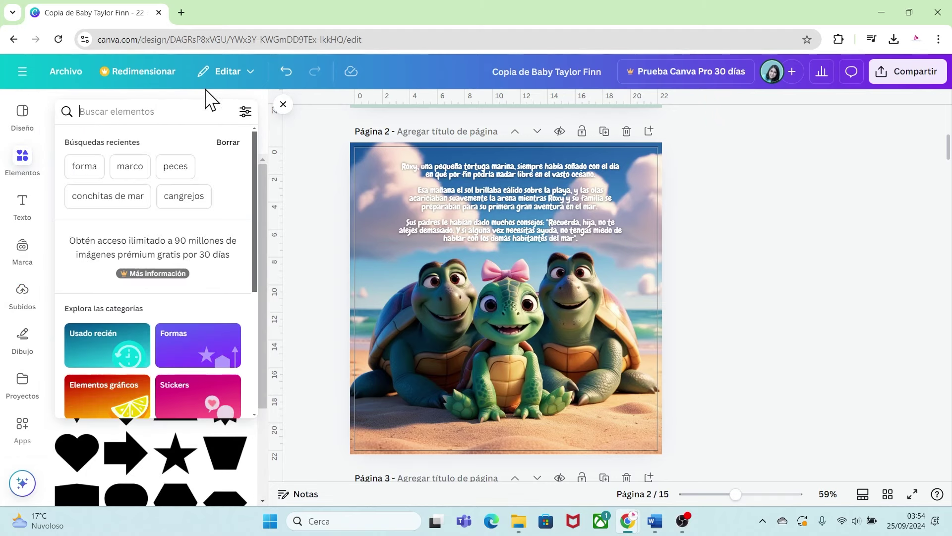
pyautogui.write('formas abs')
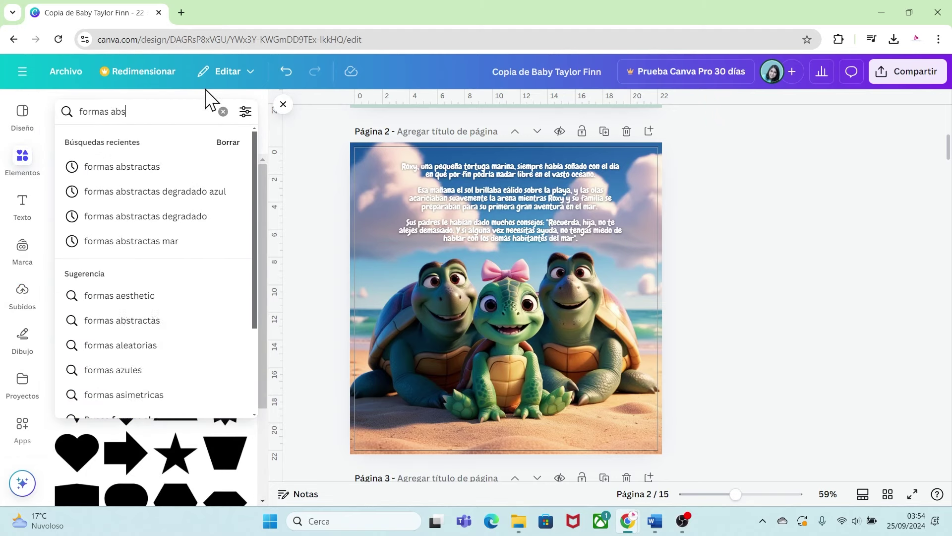
pyautogui.write('tractas')
pyautogui.press('Return')
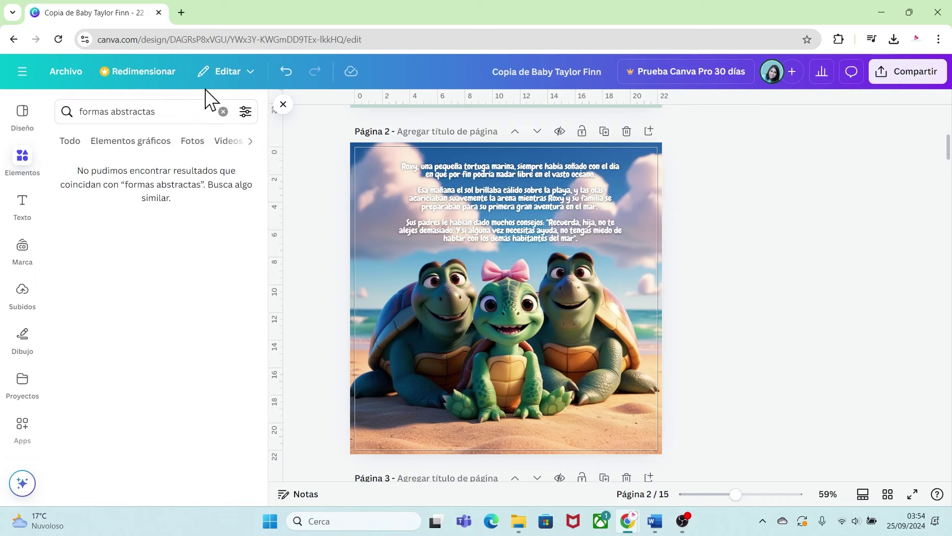
pyautogui.click(101, 146)
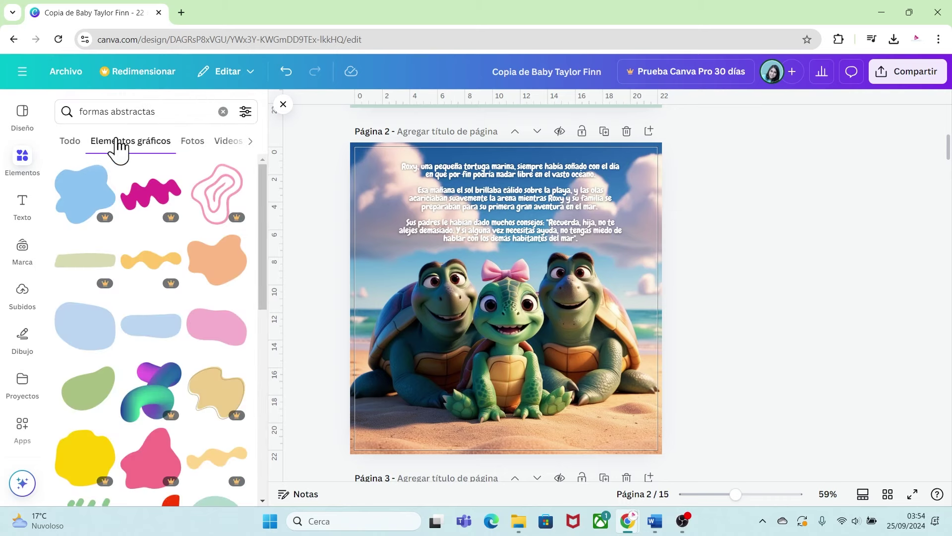
pyautogui.moveTo(263, 189); pyautogui.dragTo(248, 347)
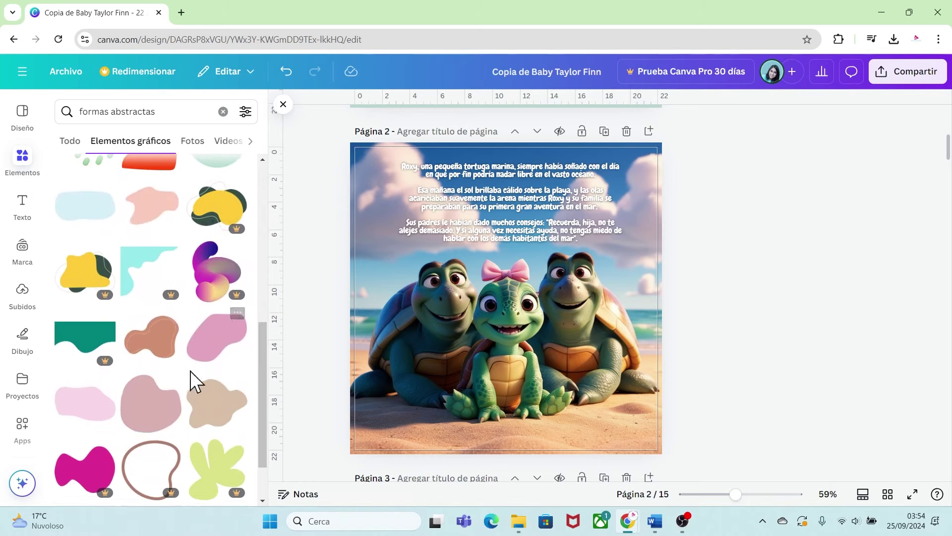
pyautogui.click(171, 317)
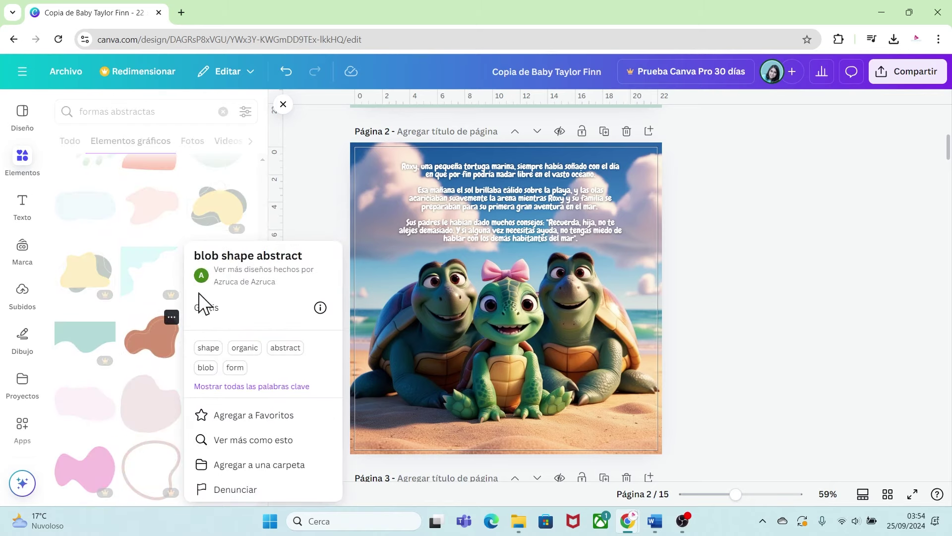
pyautogui.click(159, 332)
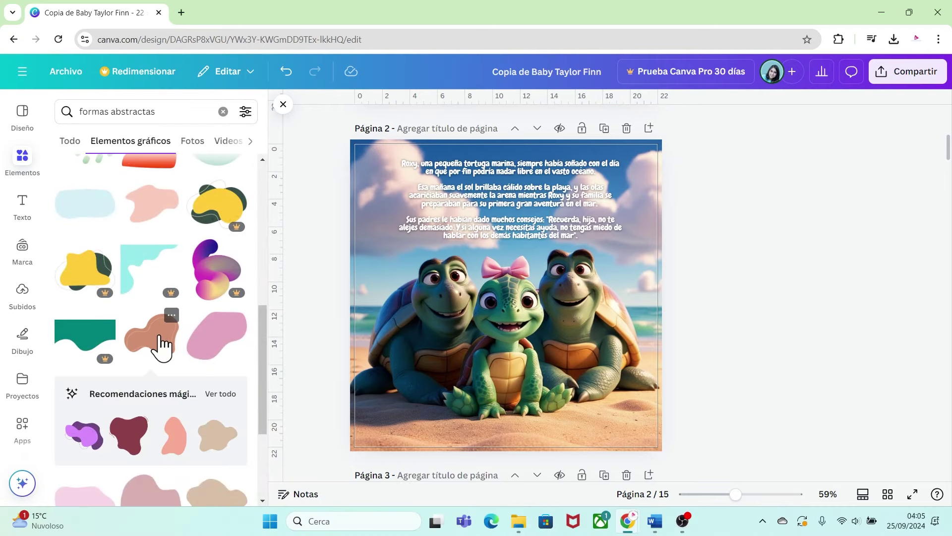
pyautogui.click(160, 342)
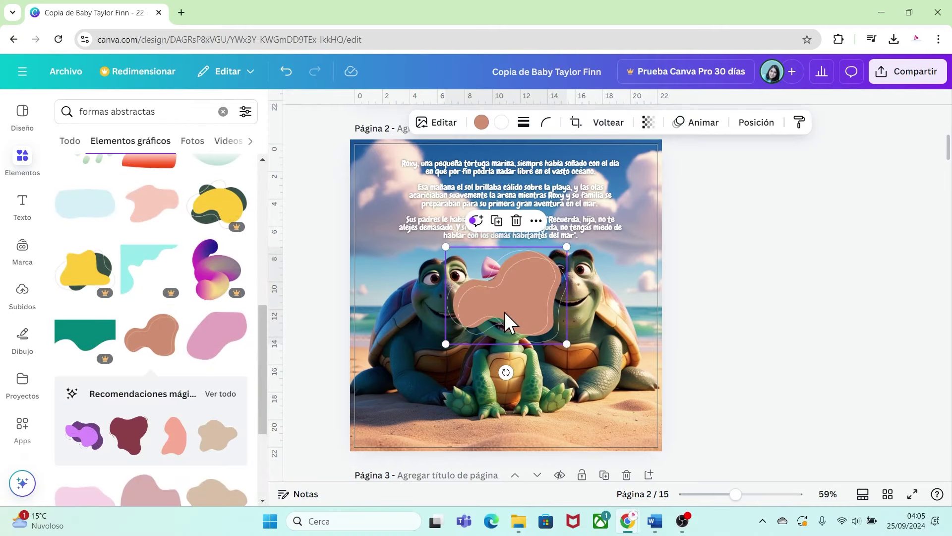
# Rotate and enlarge the brown shape so its wavy edge covers the sky behind the story text, leaving the turtles' faces clear
pyautogui.moveTo(506, 373); pyautogui.dragTo(532, 211)
pyautogui.moveTo(514, 274); pyautogui.dragTo(383, 123)
pyautogui.moveTo(419, 208); pyautogui.dragTo(637, 526)
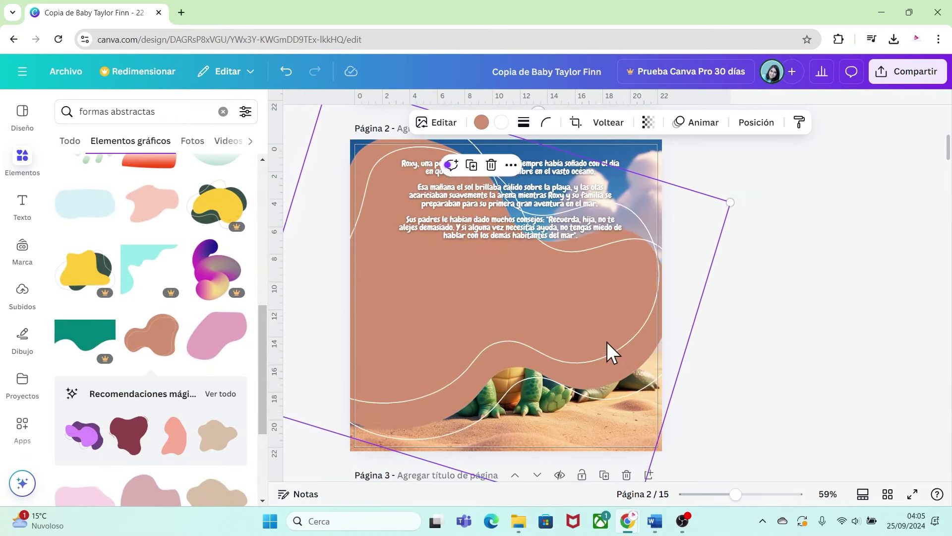
pyautogui.moveTo(609, 346); pyautogui.dragTo(627, 209)
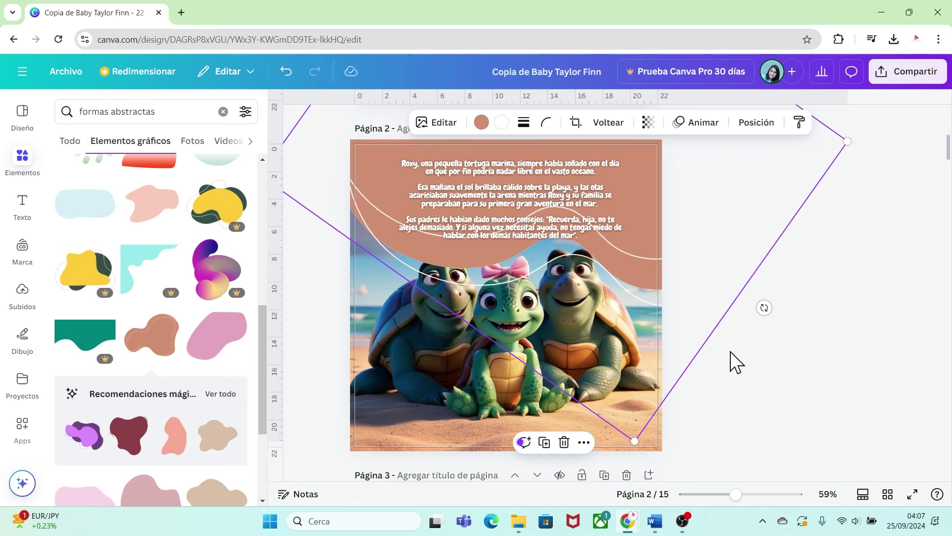
pyautogui.click(735, 361)
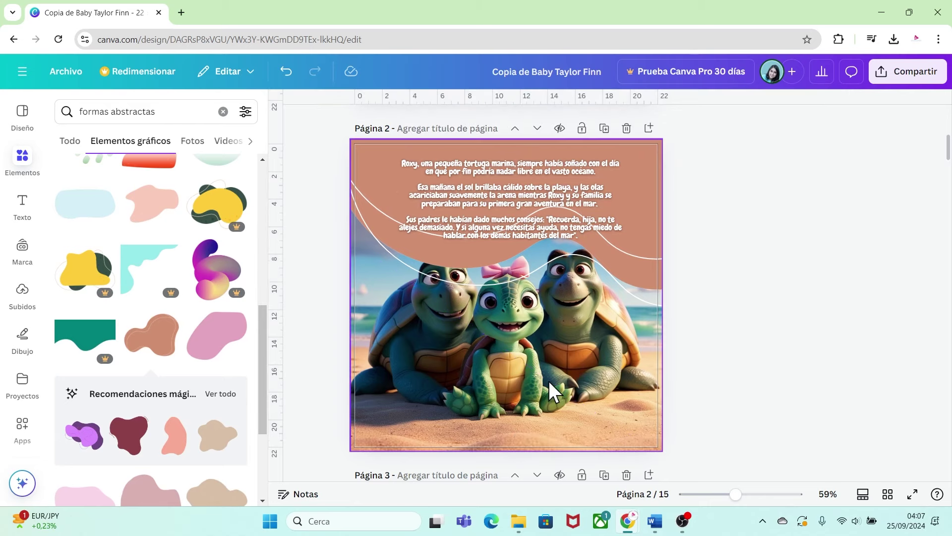
# Recolour the wavy shape behind page 2's story text with the photo palette's blue and set its transparency to 80
pyautogui.click(382, 191)
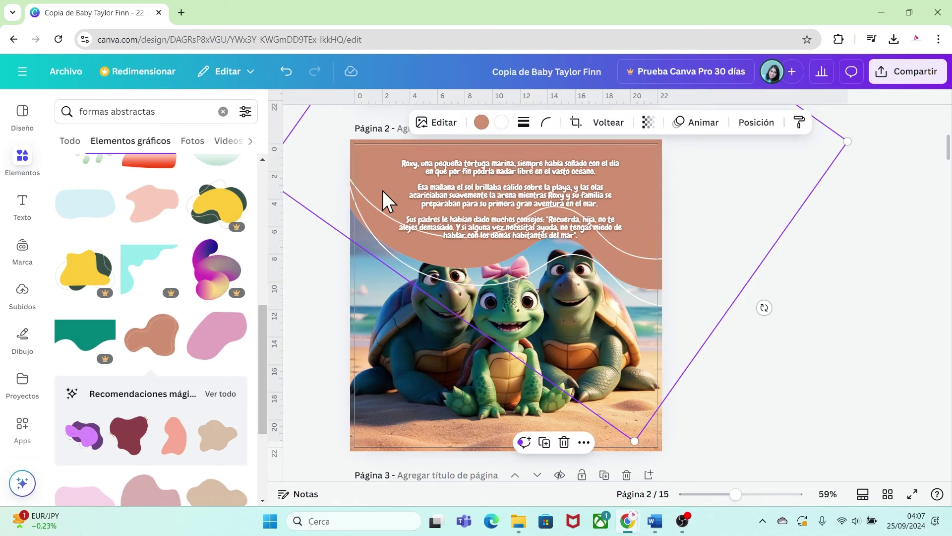
pyautogui.click(482, 124)
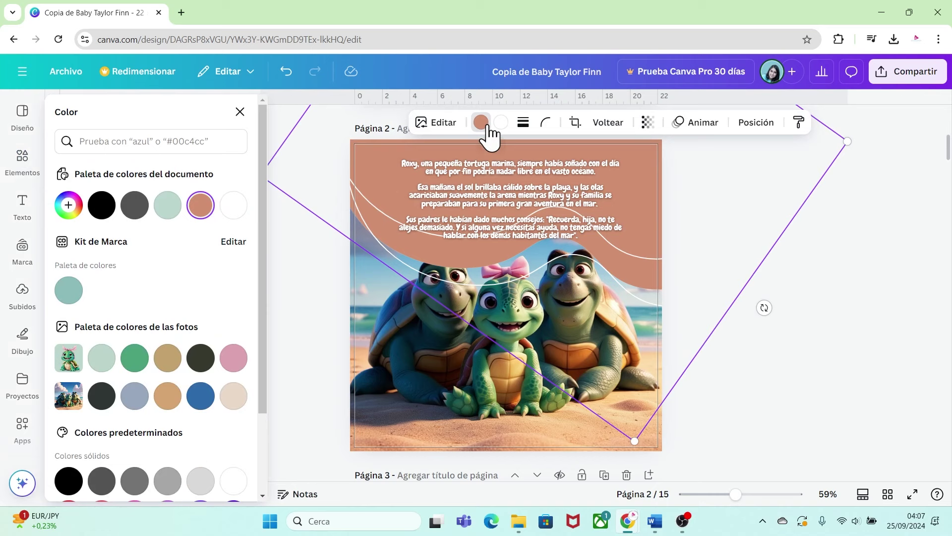
pyautogui.click(200, 399)
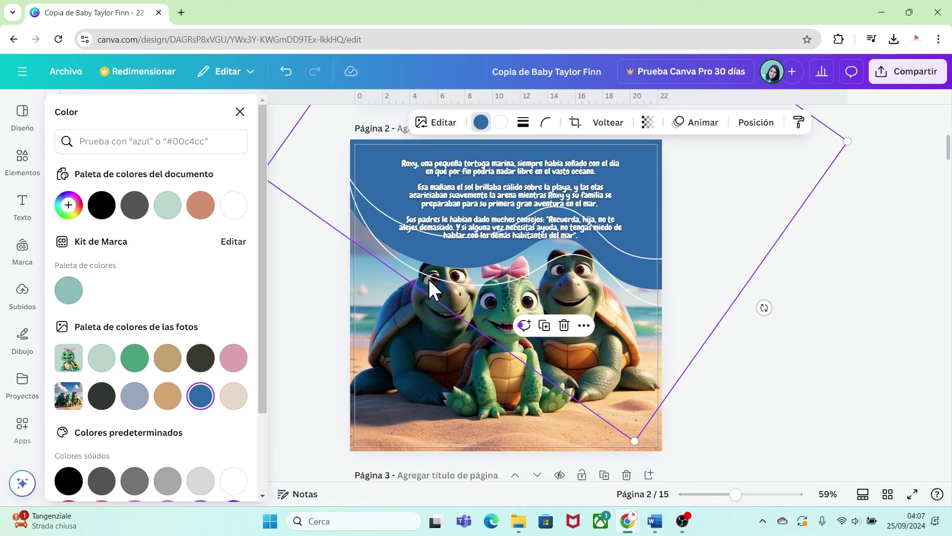
pyautogui.click(647, 122)
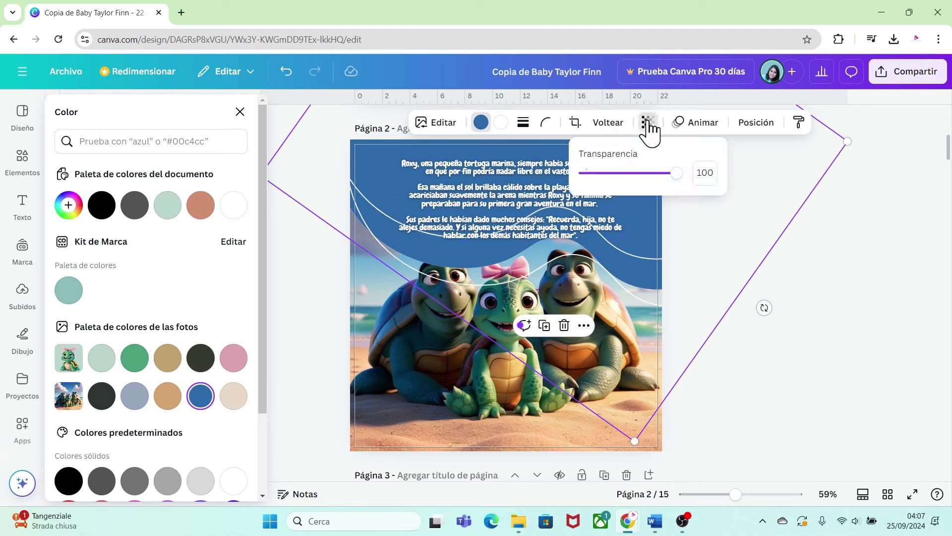
pyautogui.moveTo(676, 173); pyautogui.dragTo(659, 173)
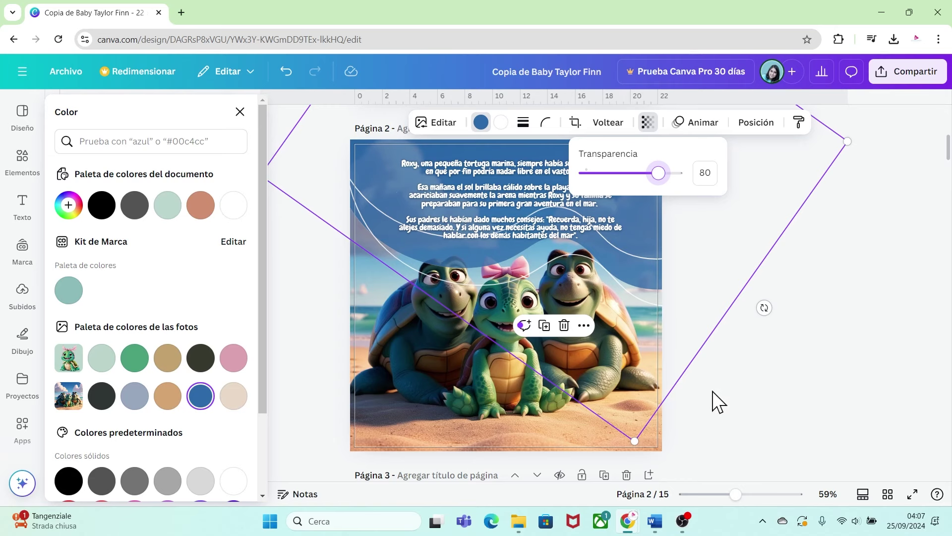
pyautogui.press('Escape')
# Apply the Oceanic filter from the Soft group to page 2's turtle family background image
pyautogui.click(551, 416)
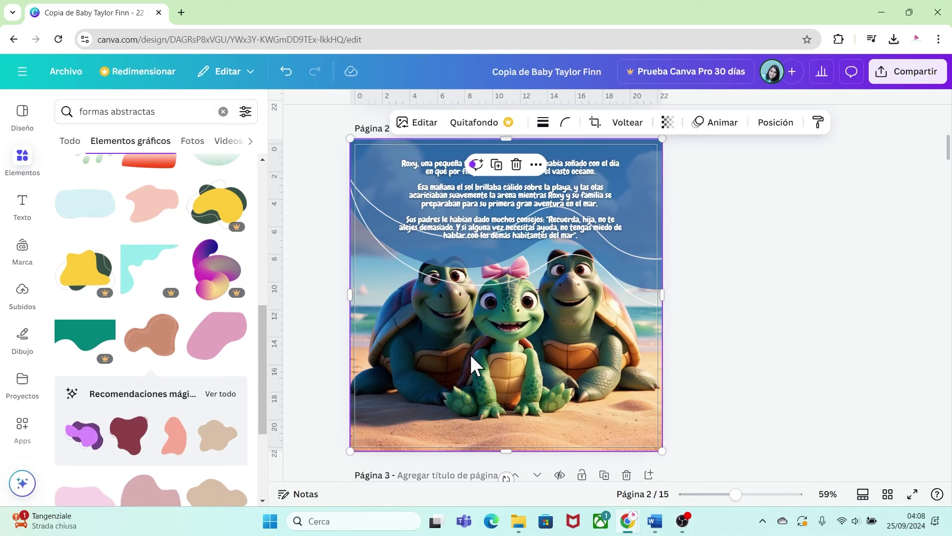
pyautogui.click(425, 124)
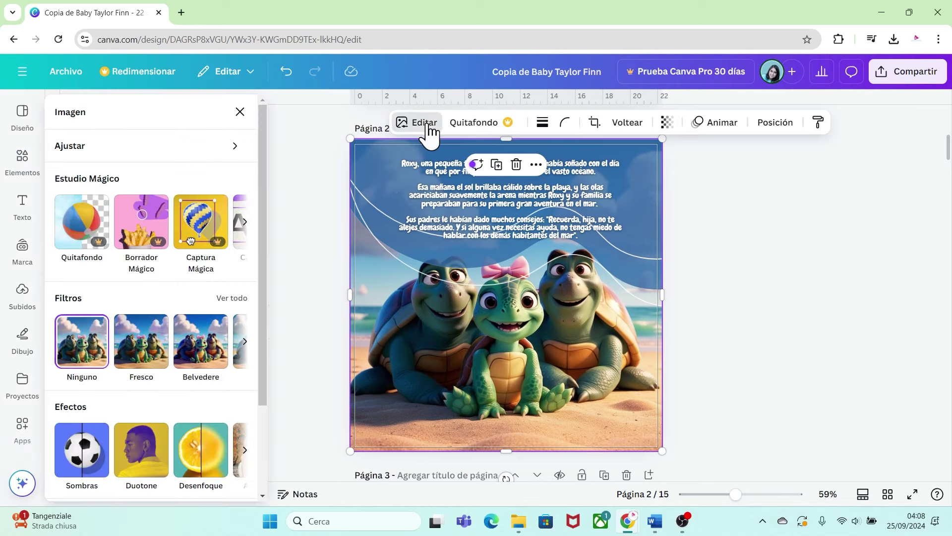
pyautogui.click(232, 297)
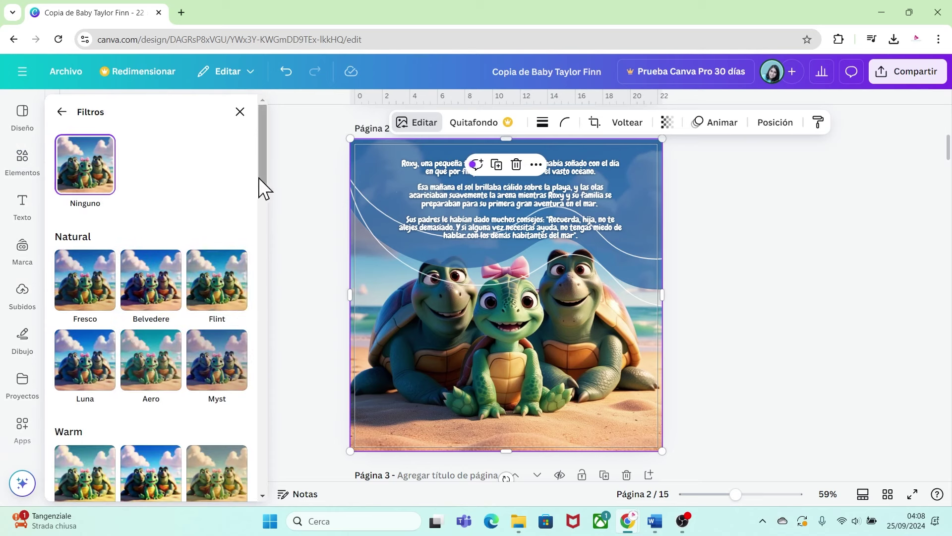
pyautogui.scroll(-1, 264, 177)
pyautogui.moveTo(264, 177); pyautogui.dragTo(291, 351)
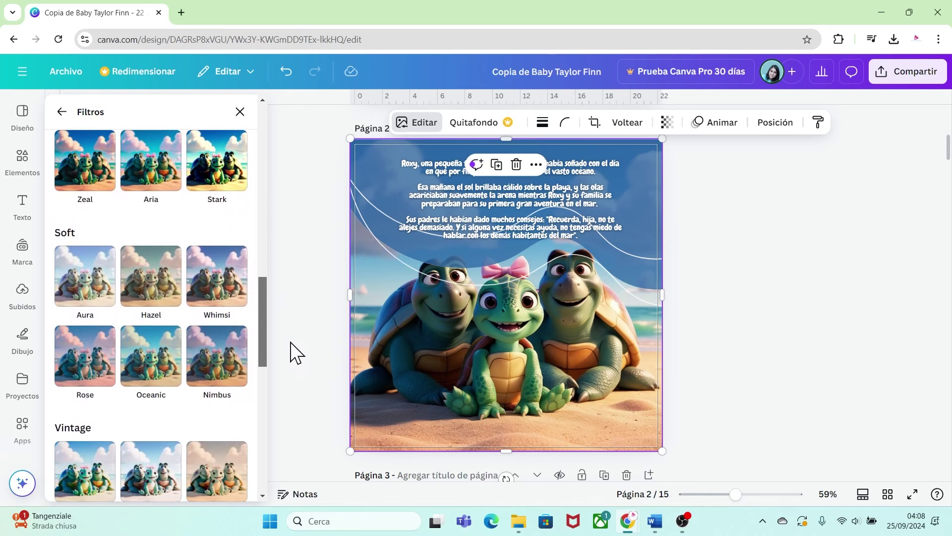
pyautogui.click(158, 373)
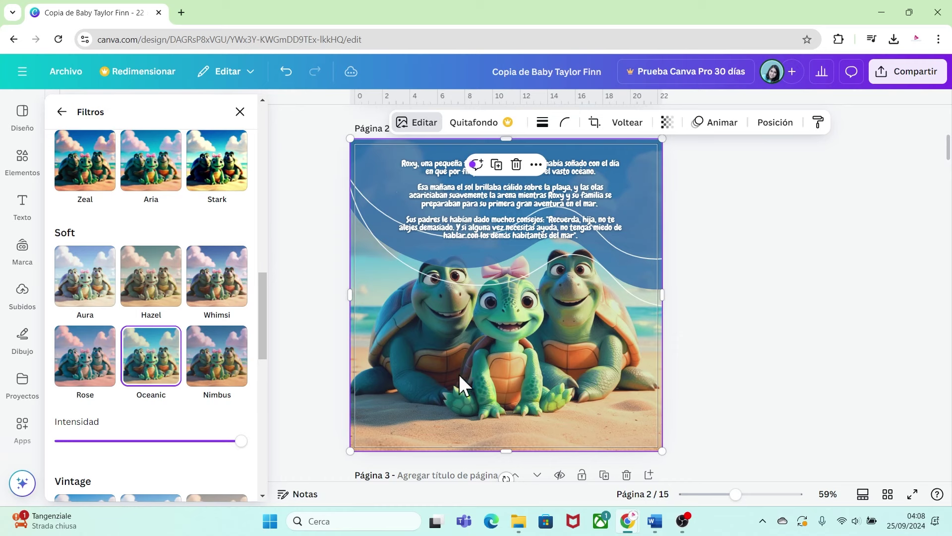
pyautogui.click(447, 349)
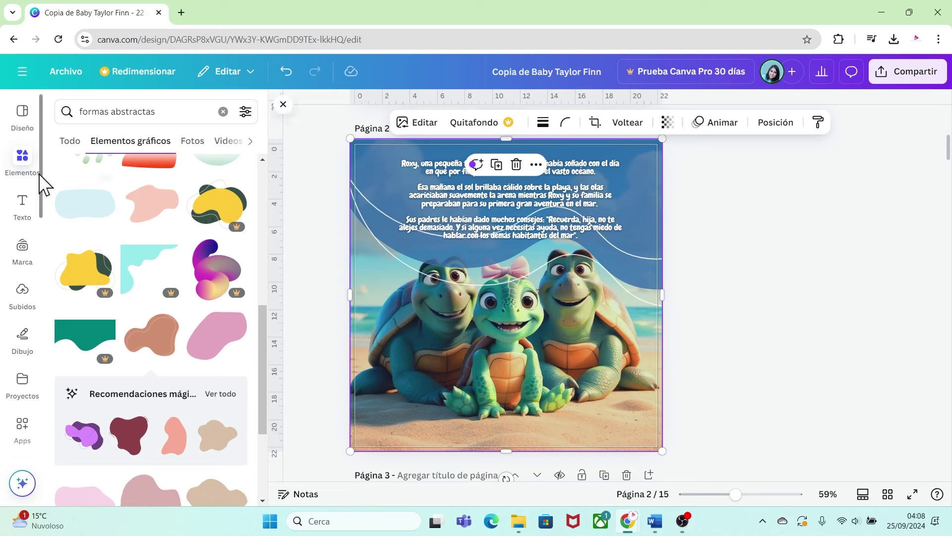
# Search the graphic elements for "sol"
pyautogui.click(22, 164)
pyautogui.doubleClick(149, 116)
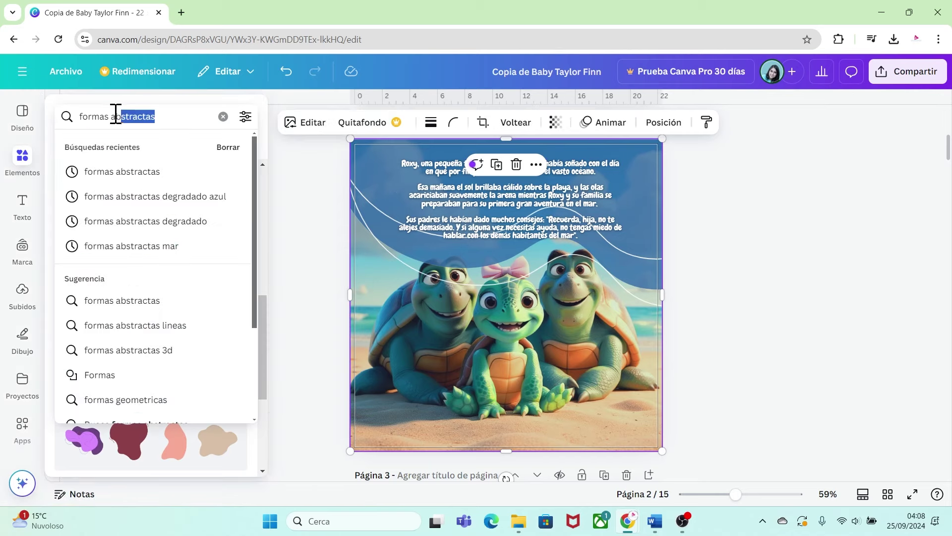
pyautogui.moveTo(149, 116); pyautogui.dragTo(104, 119)
pyautogui.press('BackSpace')
pyautogui.write('sol')
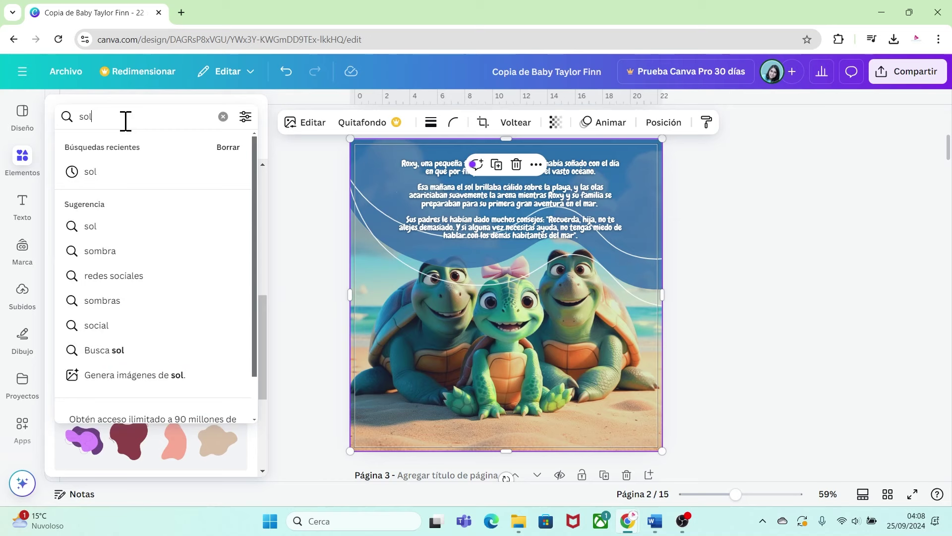
pyautogui.press('Return')
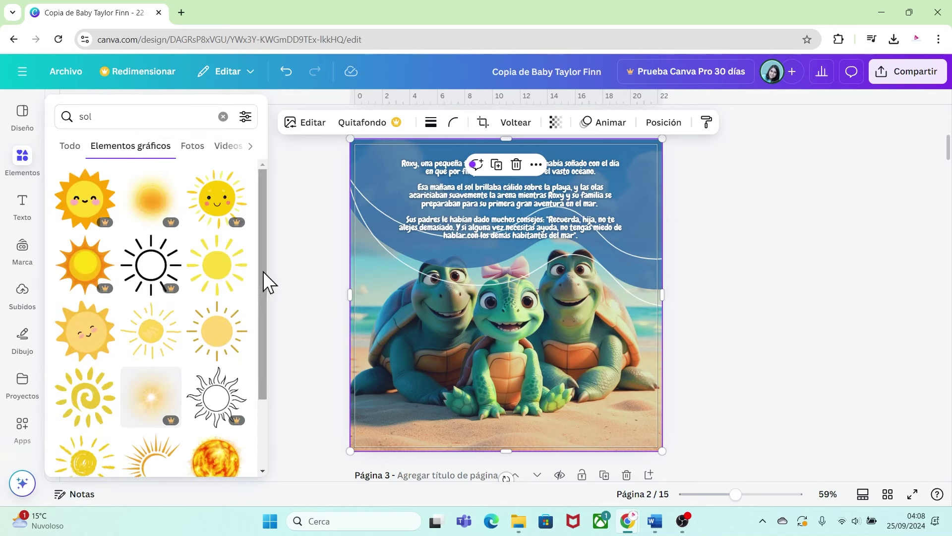
# Add the free smiling sun with pink cheeks, shrunk and tilted, to the right of page 2's story text, narrowing the text box to make room
pyautogui.scroll(-1, 263, 297)
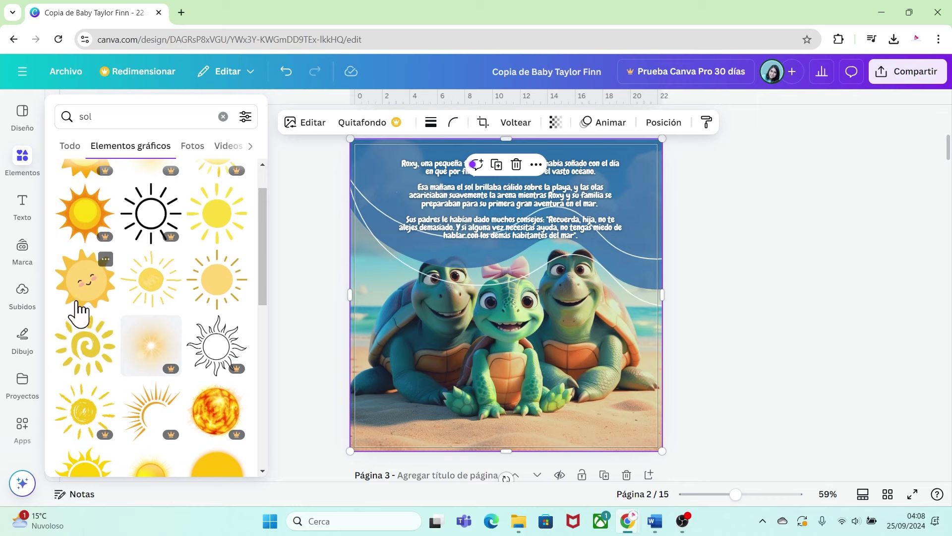
pyautogui.click(86, 295)
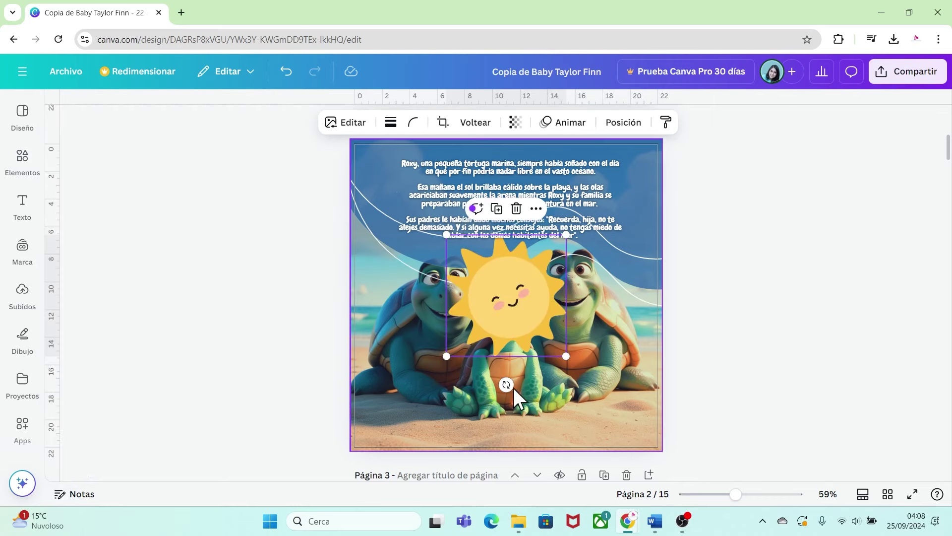
pyautogui.moveTo(506, 385); pyautogui.dragTo(629, 247)
pyautogui.click(708, 342)
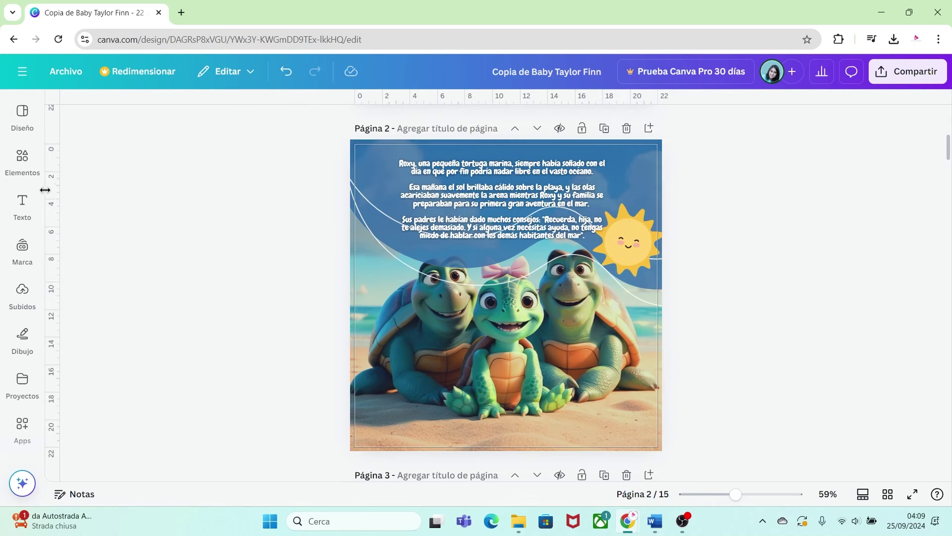
# Search the graphic elements for "cangrejo"
pyautogui.click(27, 169)
pyautogui.click(121, 113)
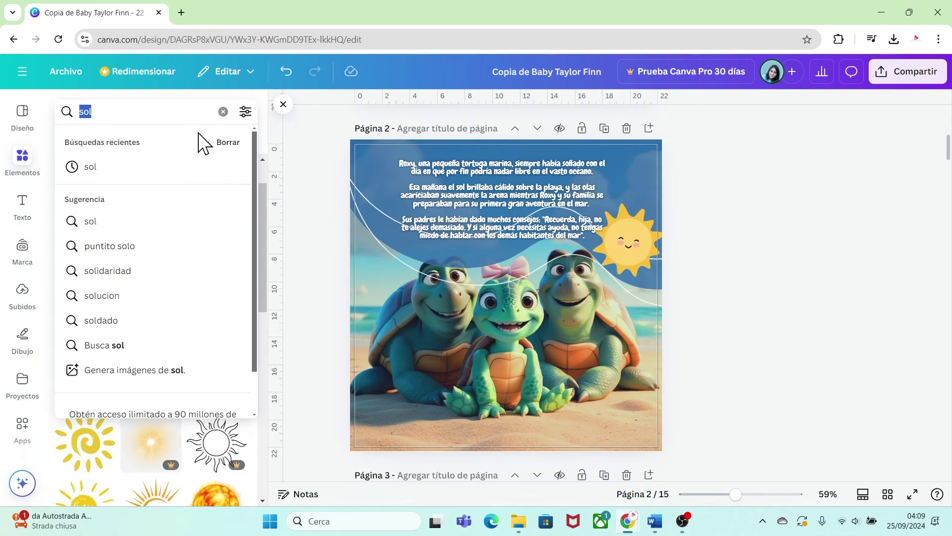
pyautogui.press('BackSpace')
pyautogui.write('cangrejo')
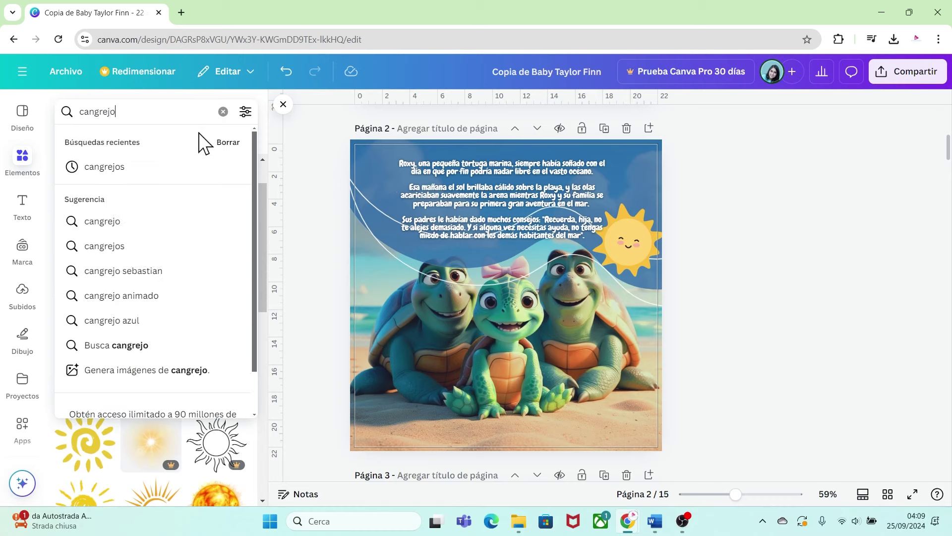
pyautogui.press('Return')
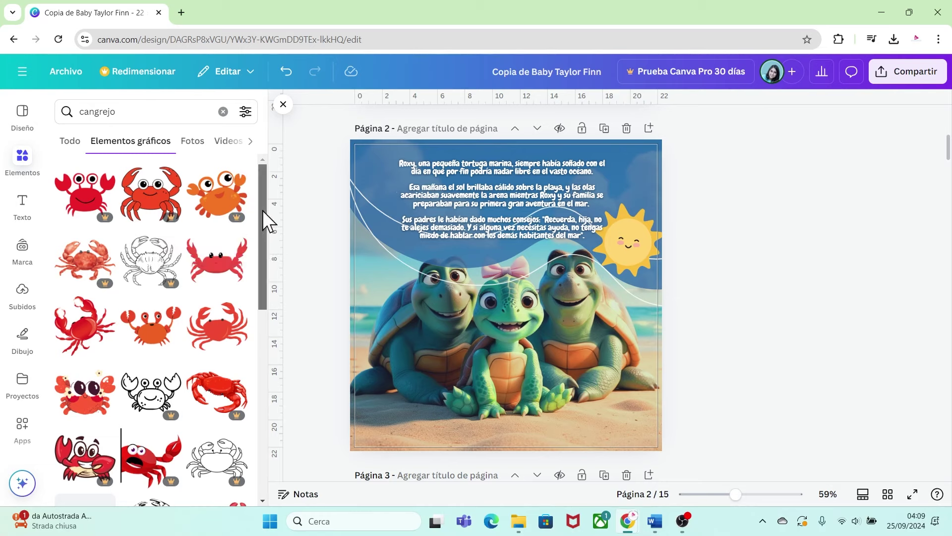
# Add the free smiling red crab with raised claws to page 2 and place it small on the sand in the lower left corner
pyautogui.moveTo(263, 210); pyautogui.dragTo(270, 302)
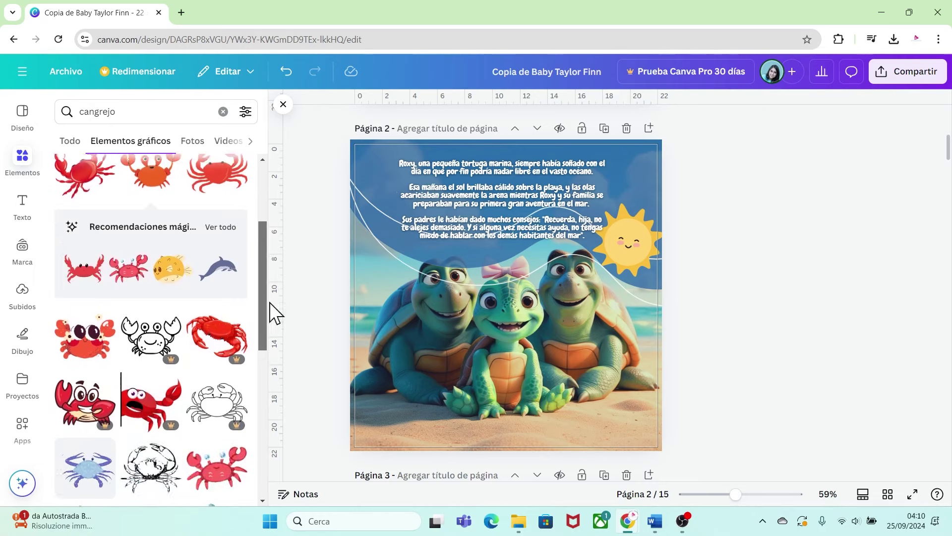
pyautogui.click(217, 472)
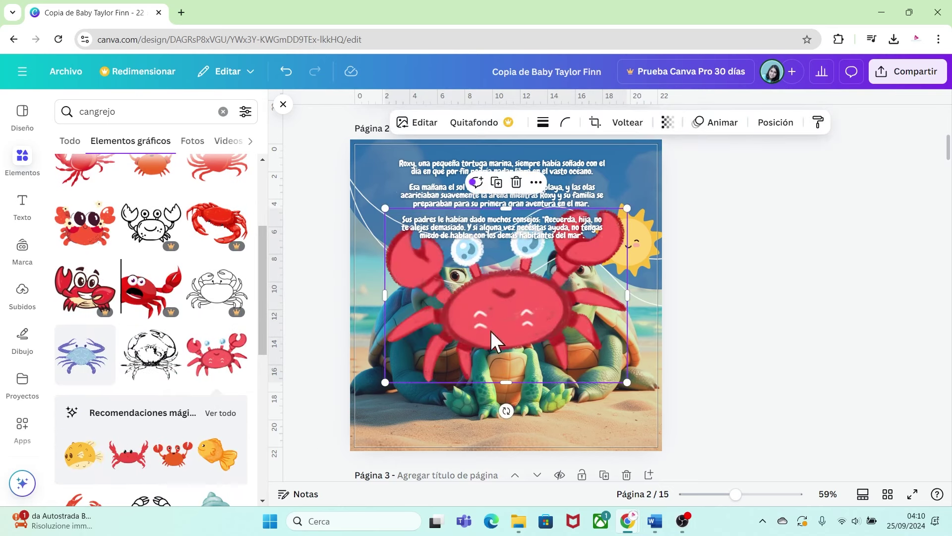
pyautogui.moveTo(381, 204); pyautogui.dragTo(412, 401)
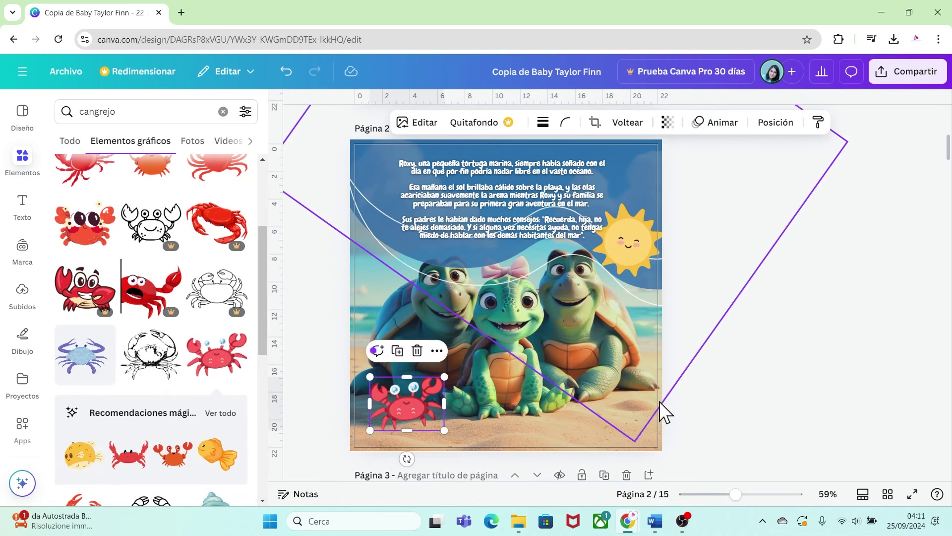
pyautogui.click(692, 391)
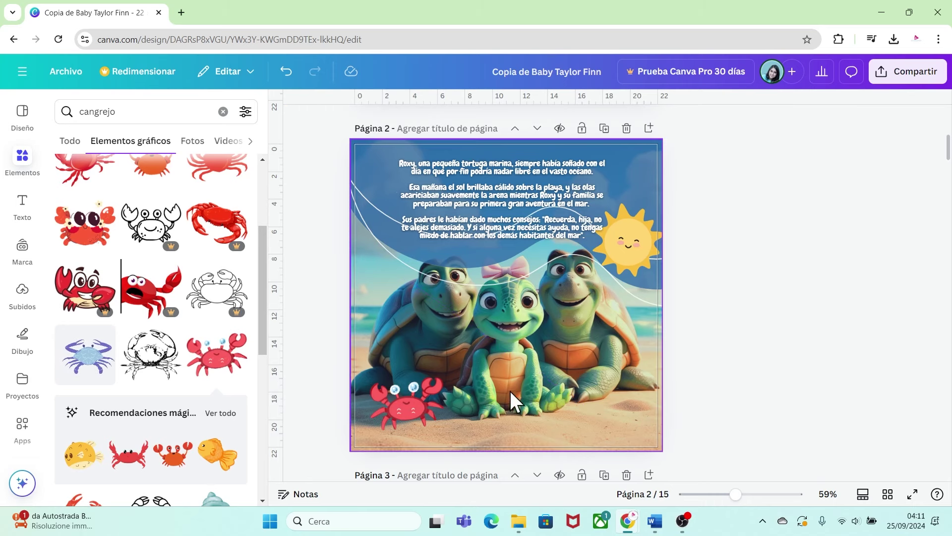
# Apply the Oceanic filter from the Soft group to the red crab on page 2
pyautogui.click(424, 403)
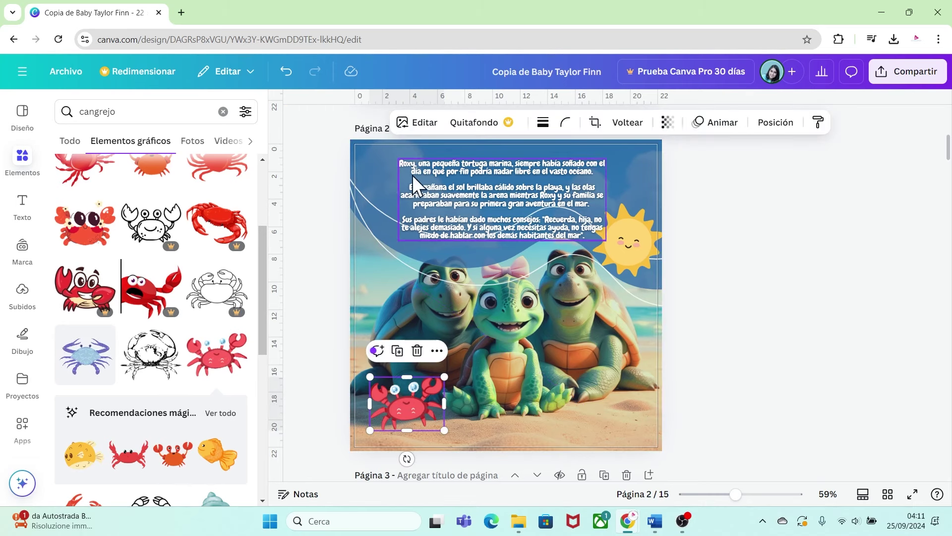
pyautogui.click(423, 124)
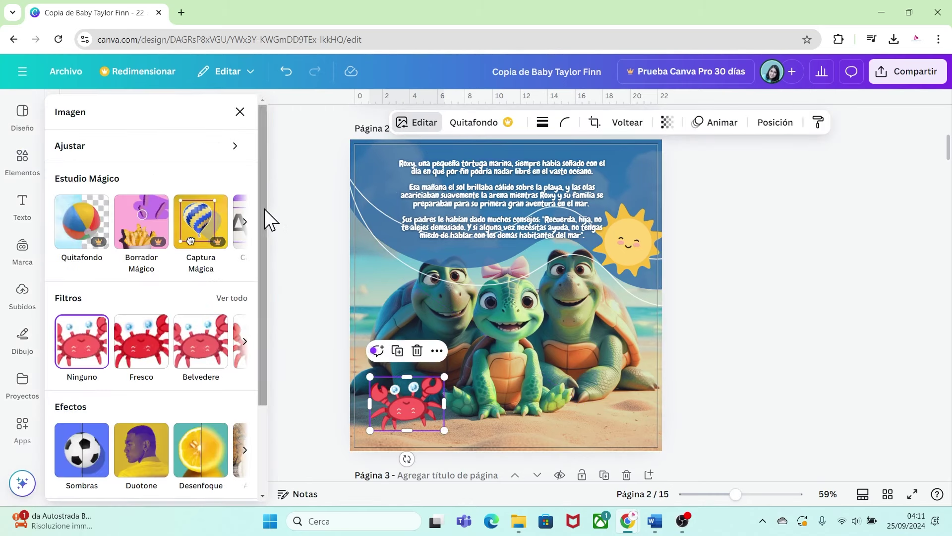
pyautogui.scroll(-1, 263, 209)
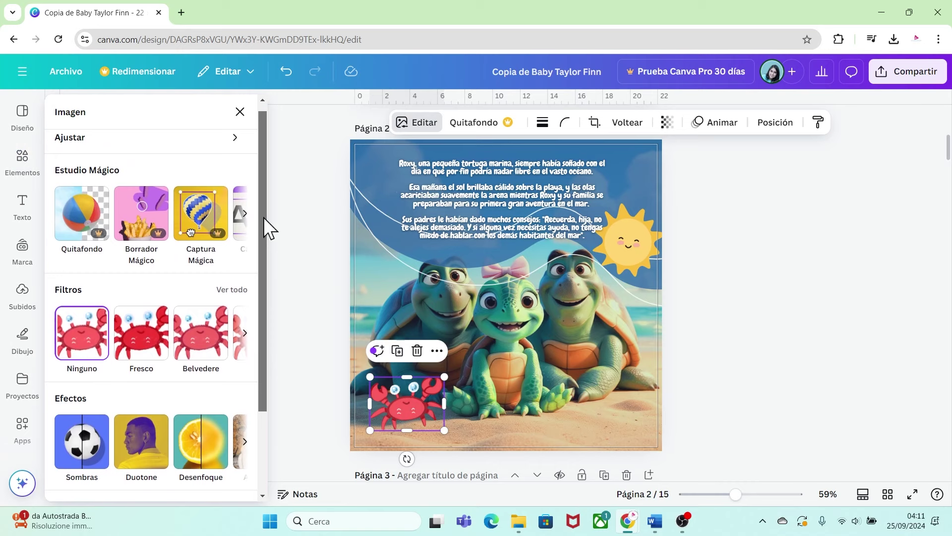
pyautogui.click(233, 280)
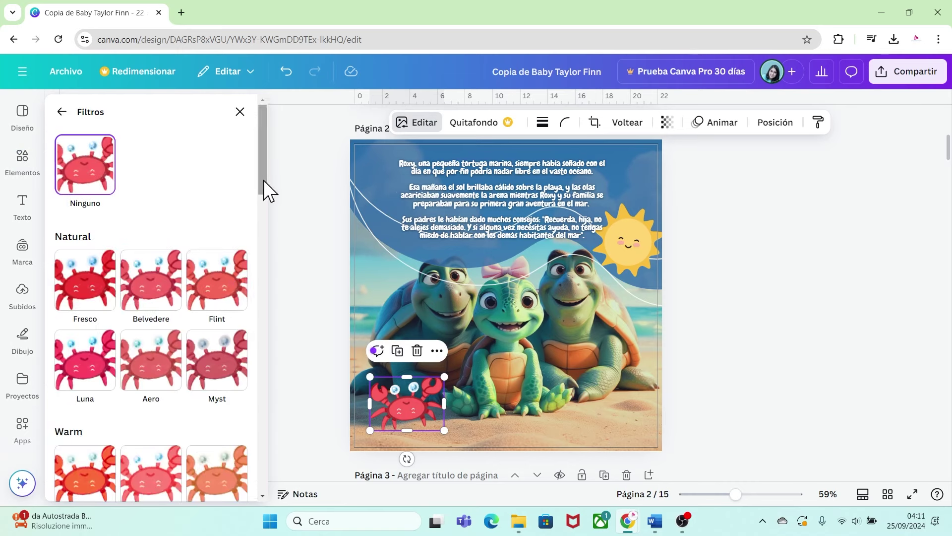
pyautogui.moveTo(263, 180); pyautogui.dragTo(268, 358)
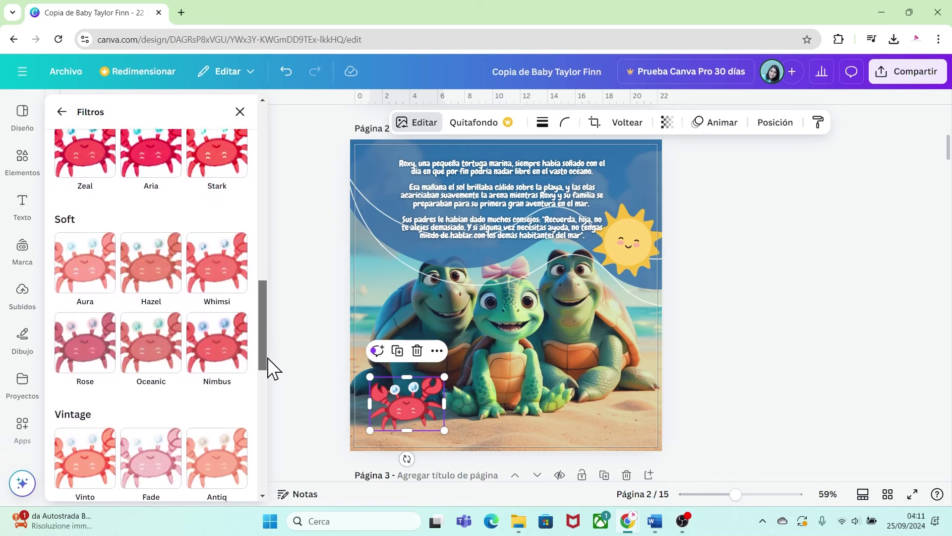
pyautogui.click(156, 342)
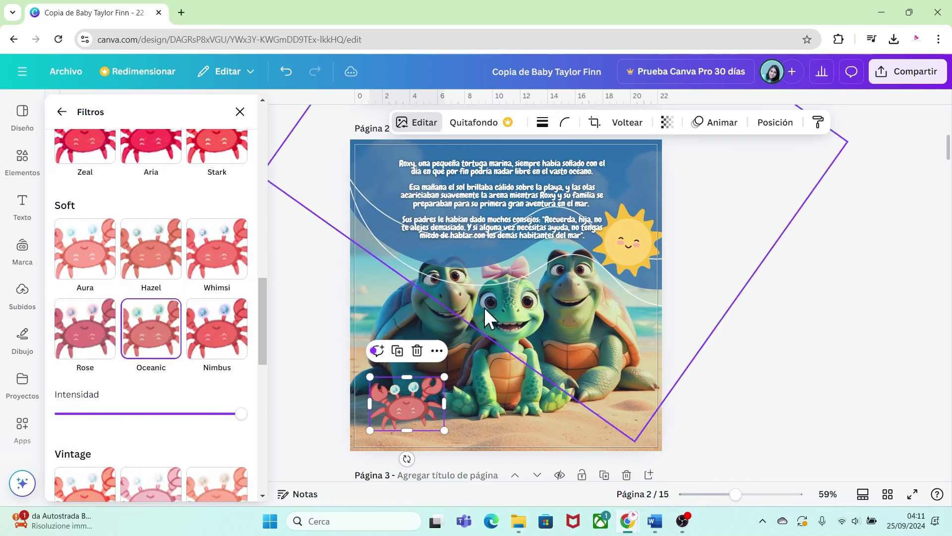
# Apply the Oceanic filter to the smiling sun on page 2 and move it slightly upwards
pyautogui.click(636, 252)
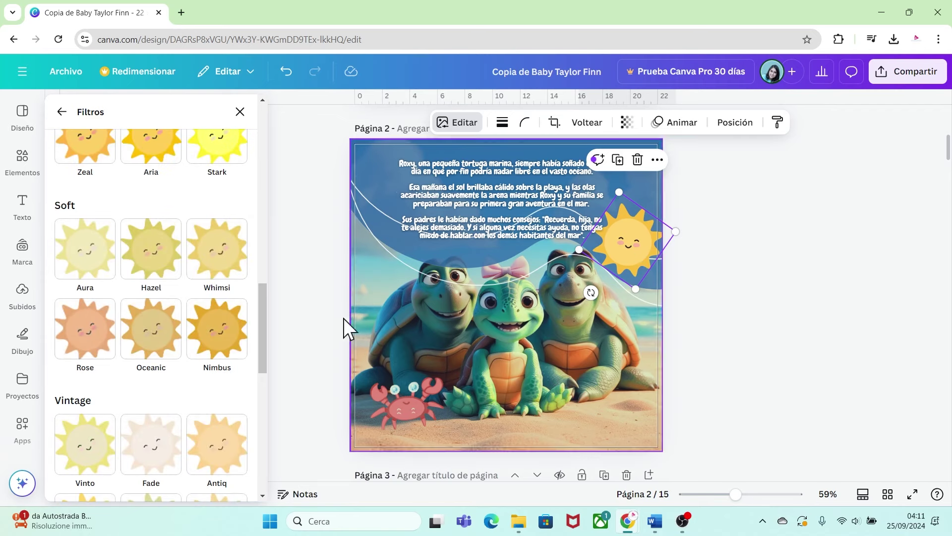
pyautogui.scroll(2, 261, 382)
pyautogui.click(161, 425)
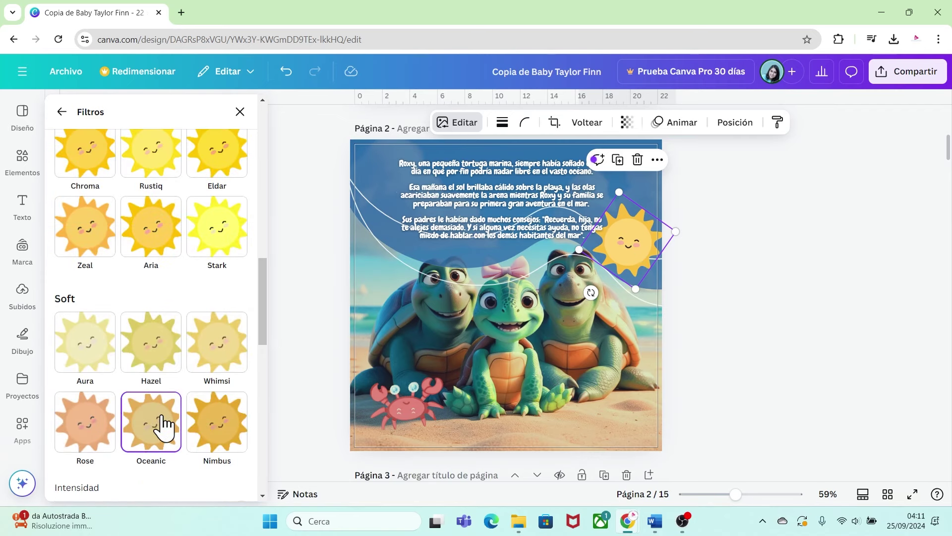
pyautogui.click(638, 266)
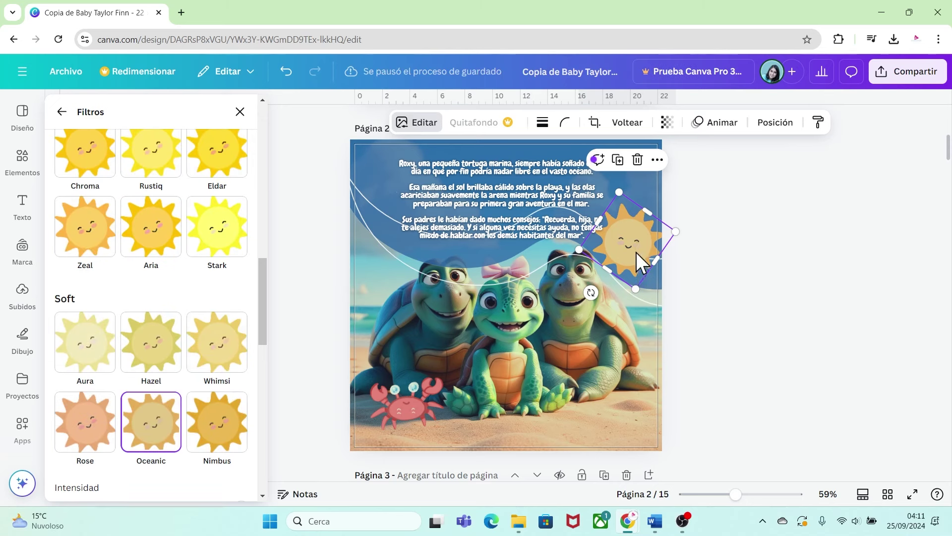
pyautogui.click(699, 321)
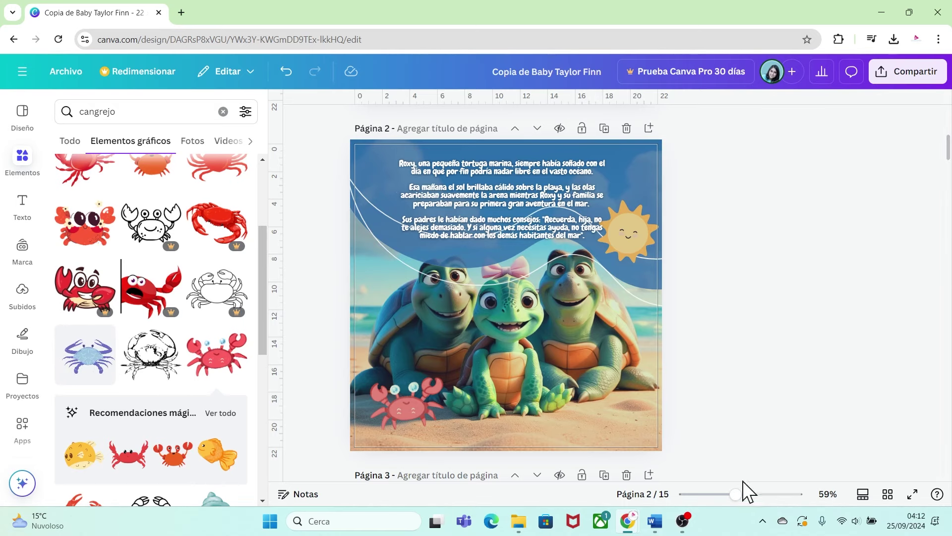
# Add the uploaded image of Roxy swimming with two turtles to page 3 and enlarge it to cover the whole page
pyautogui.moveTo(736, 494); pyautogui.dragTo(717, 494)
pyautogui.scroll(-2, 938, 208)
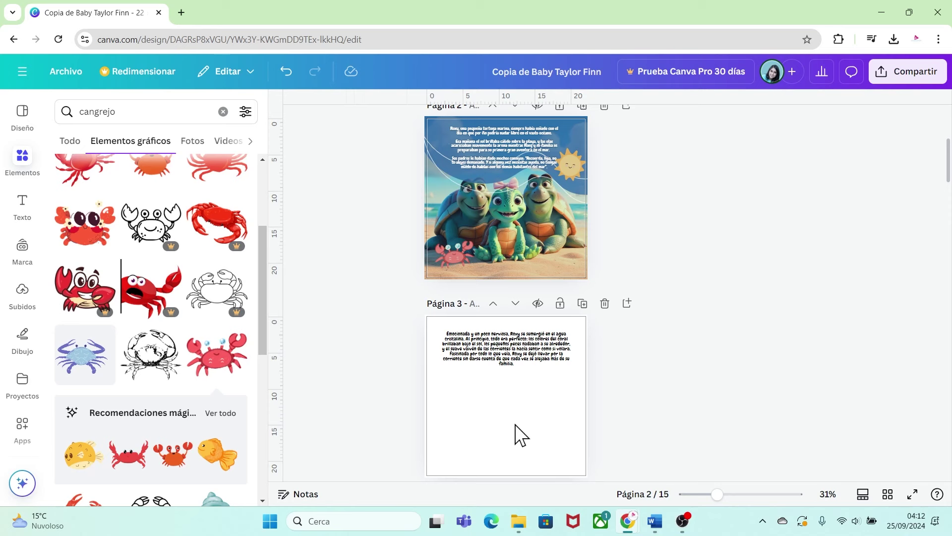
pyautogui.click(24, 298)
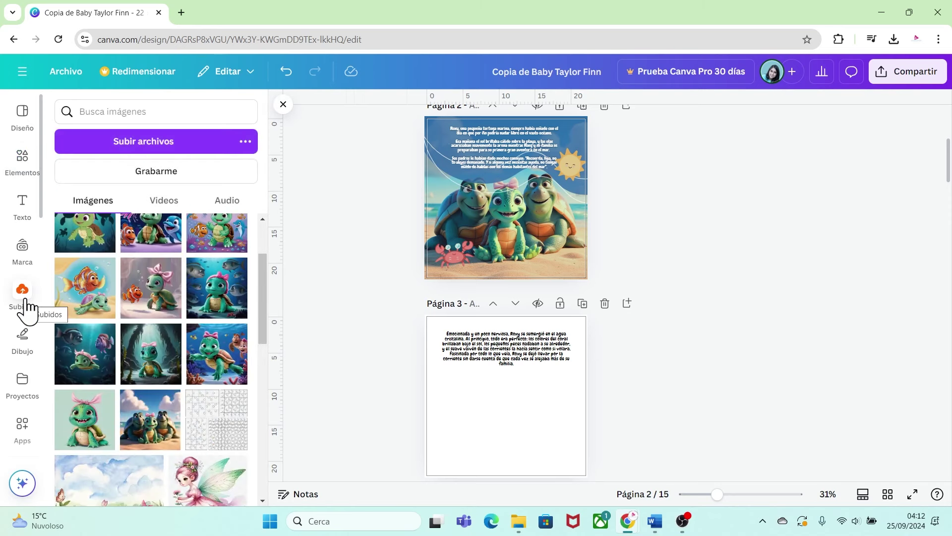
pyautogui.click(210, 374)
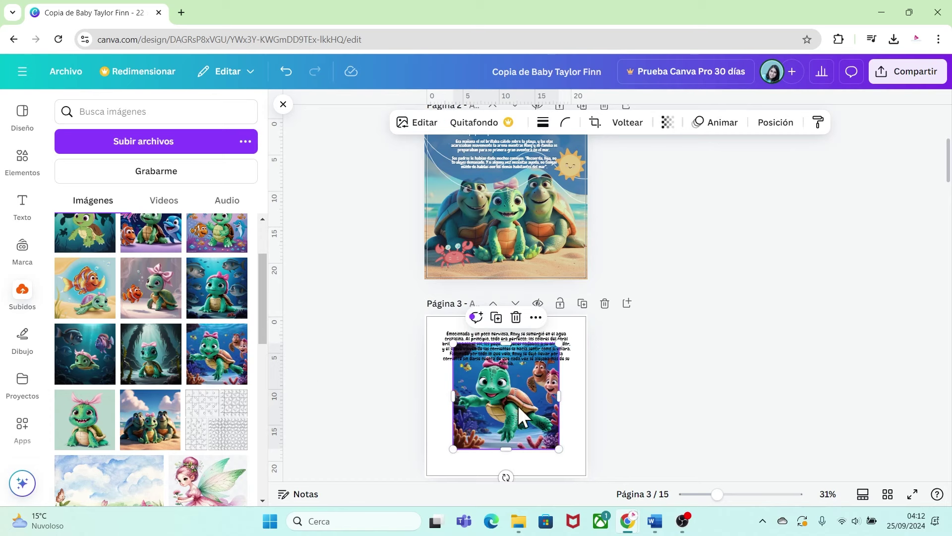
pyautogui.moveTo(521, 415); pyautogui.dragTo(480, 366)
pyautogui.moveTo(532, 422); pyautogui.dragTo(599, 471)
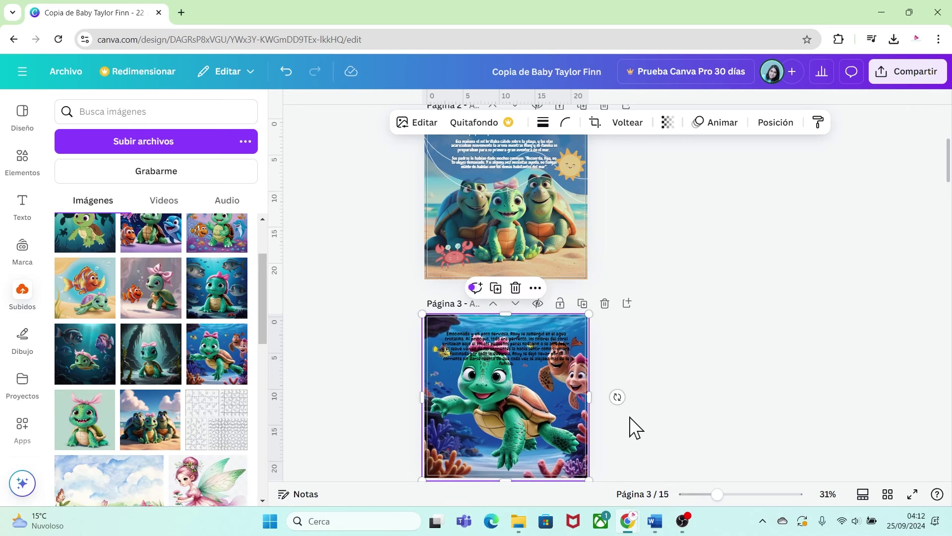
pyautogui.click(635, 428)
# Apply the Oceanic filter from the Soft group to the full-page Roxy image on page 3
pyautogui.moveTo(717, 493); pyautogui.dragTo(734, 494)
pyautogui.moveTo(950, 168); pyautogui.dragTo(950, 182)
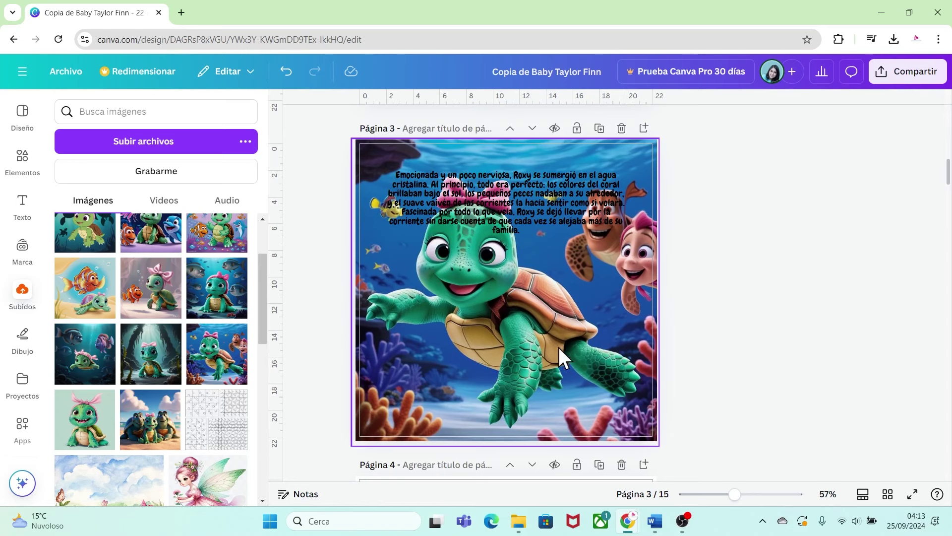
pyautogui.click(526, 323)
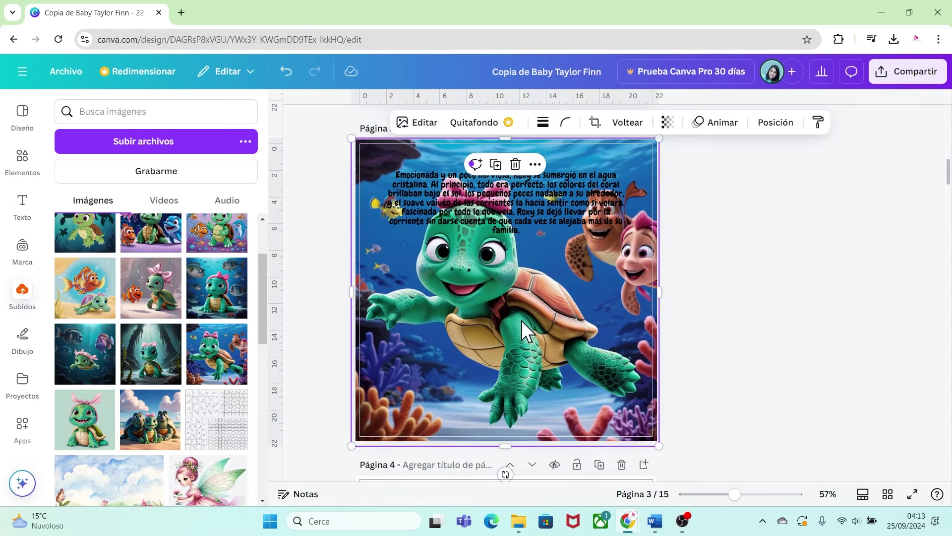
pyautogui.click(424, 125)
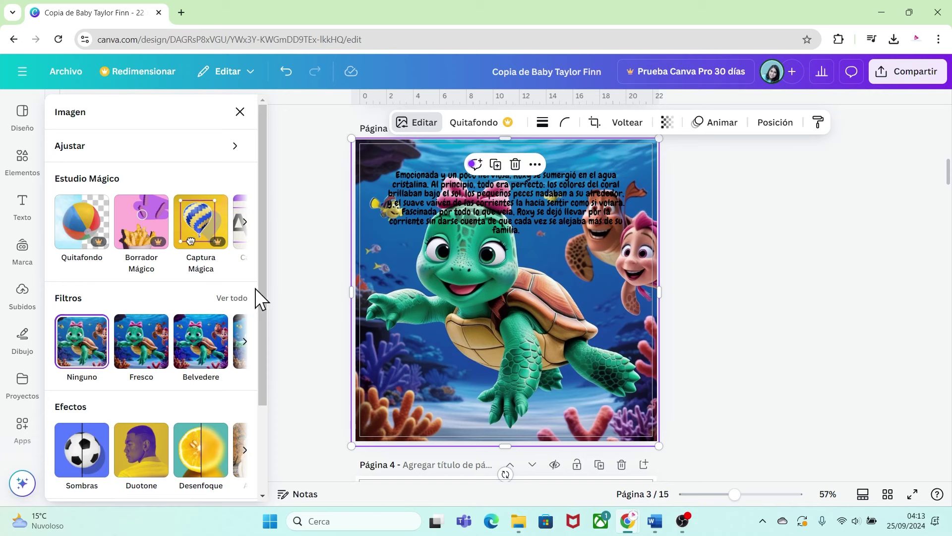
pyautogui.click(232, 298)
pyautogui.scroll(-15, 254, 177)
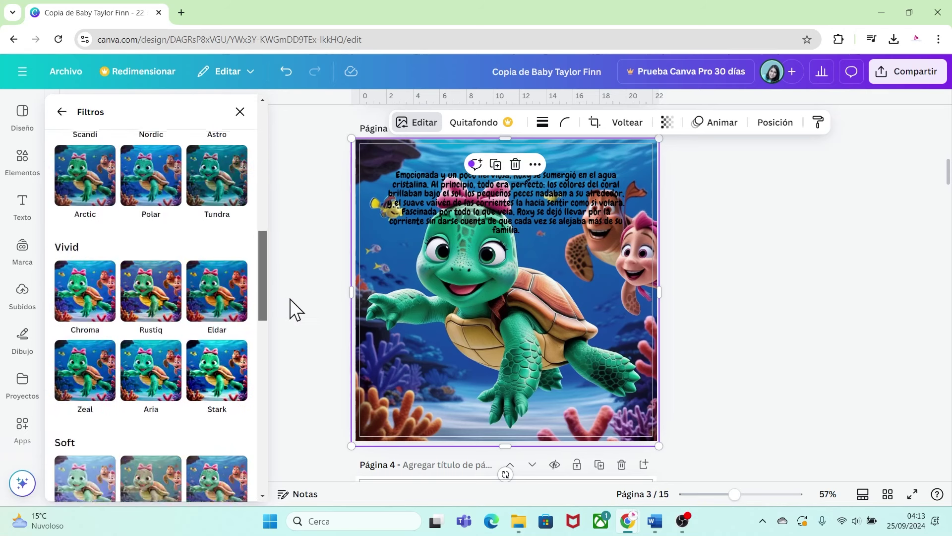
pyautogui.click(156, 286)
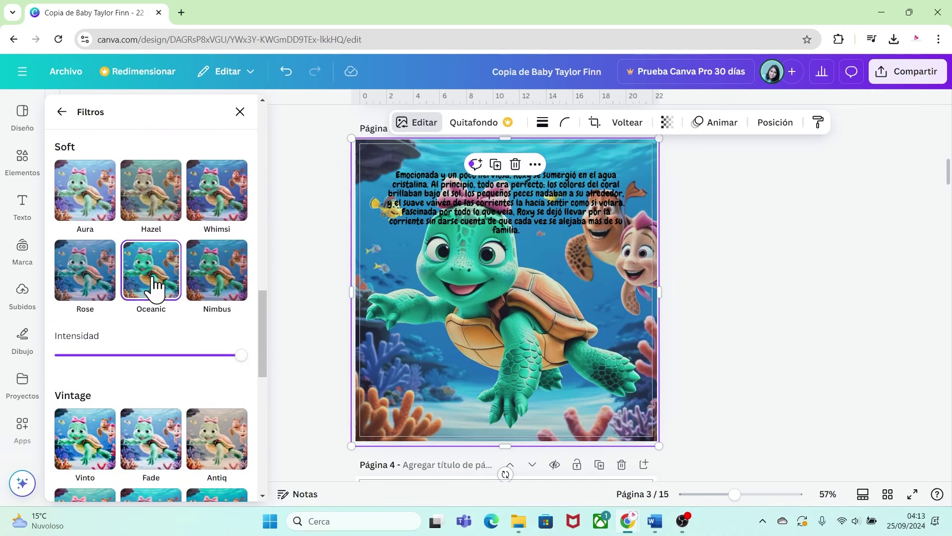
pyautogui.press('Escape')
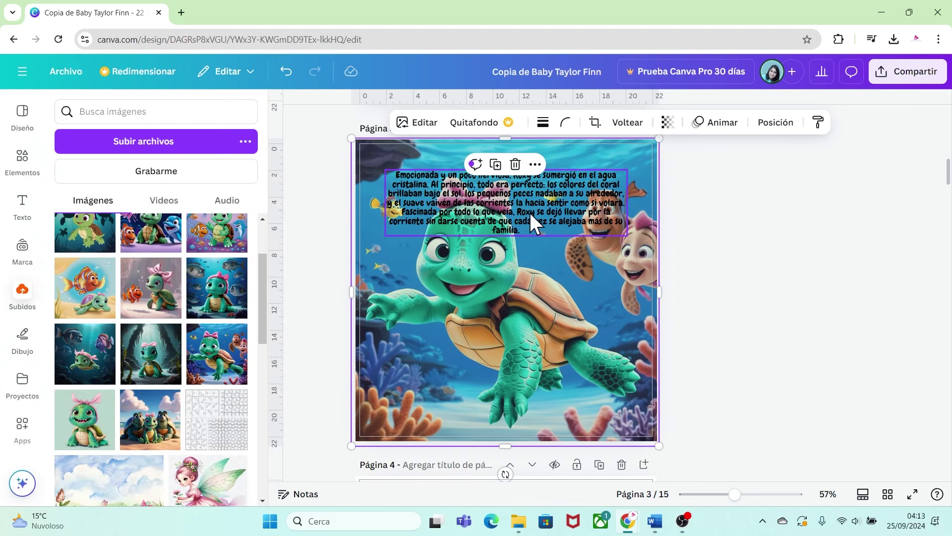
# Move the page 3 story text to the lower part of the image, with the Flotante effect at intensity 100 and white colour
pyautogui.moveTo(539, 204); pyautogui.dragTo(567, 371)
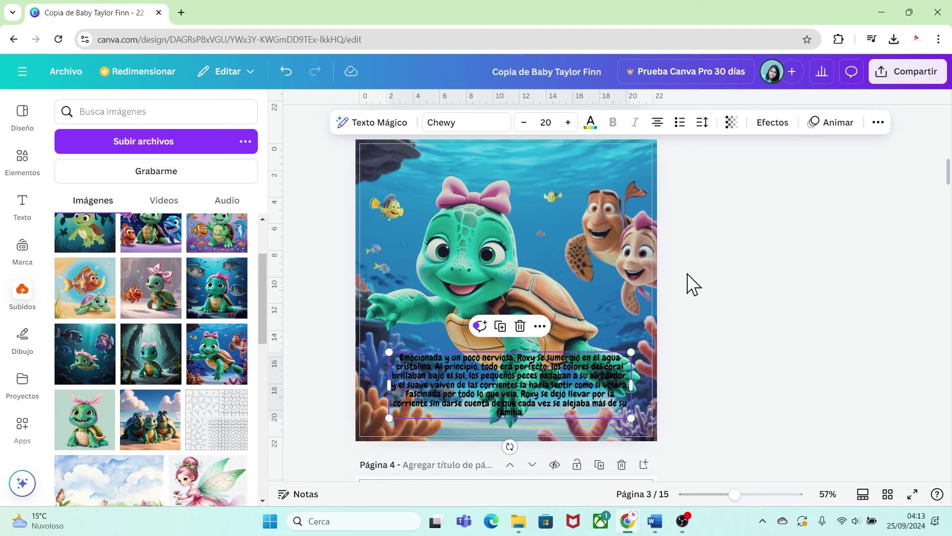
pyautogui.click(768, 126)
pyautogui.click(223, 202)
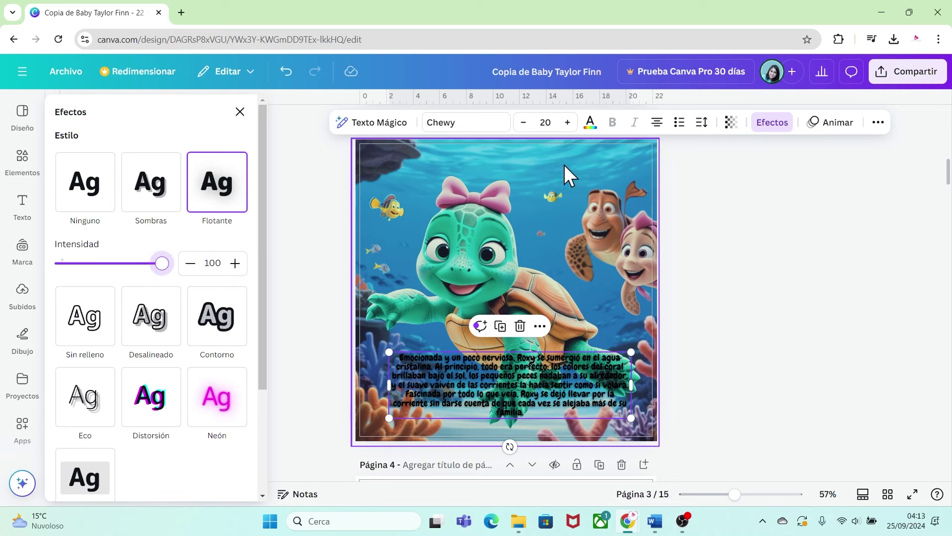
pyautogui.click(594, 126)
pyautogui.click(234, 208)
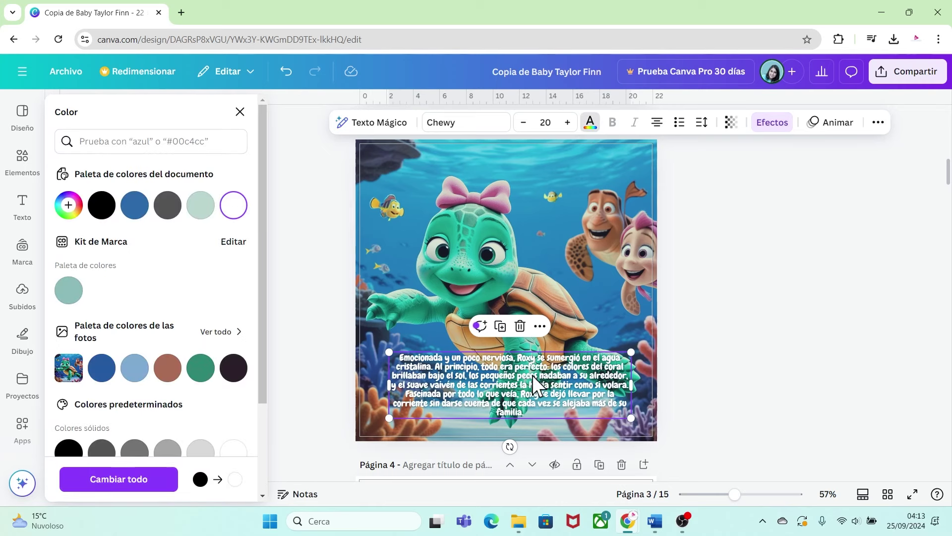
# Reduce the page 3 story text to size 17, narrow its text box and centre it horizontally on the page
pyautogui.click(523, 122)
pyautogui.click(524, 123)
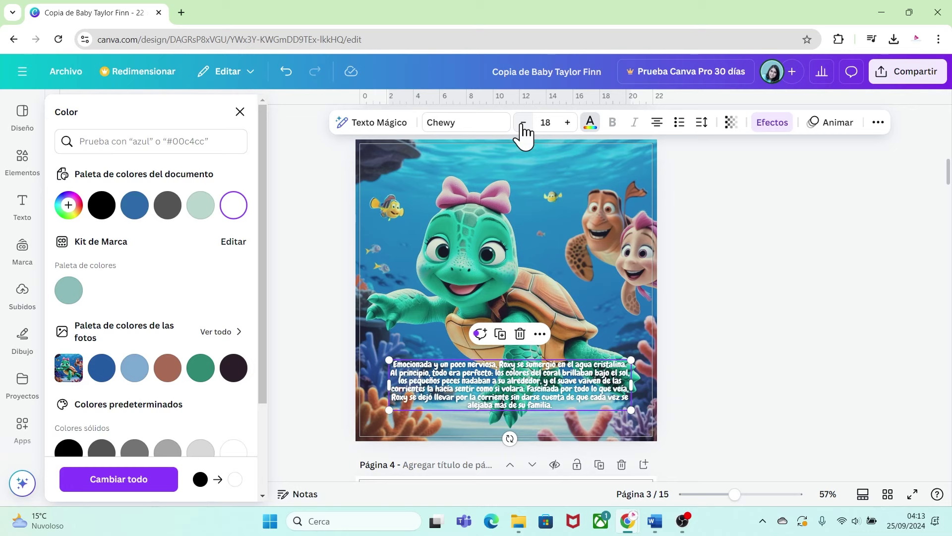
pyautogui.click(523, 123)
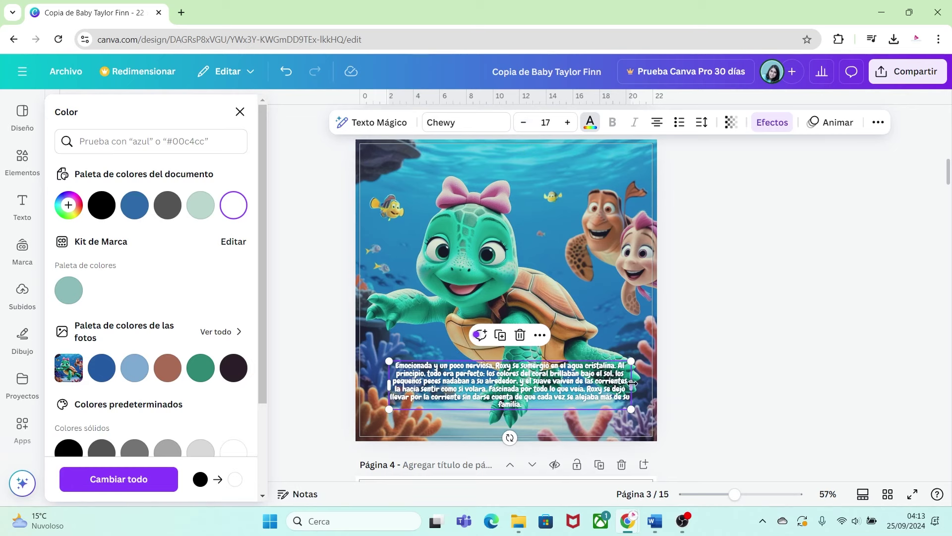
pyautogui.moveTo(633, 383); pyautogui.dragTo(586, 375)
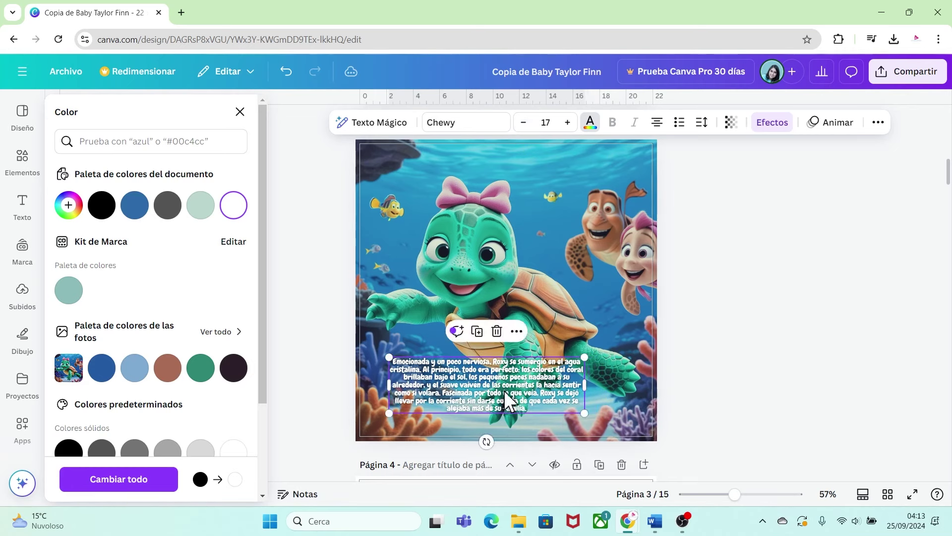
pyautogui.moveTo(504, 391); pyautogui.dragTo(520, 391)
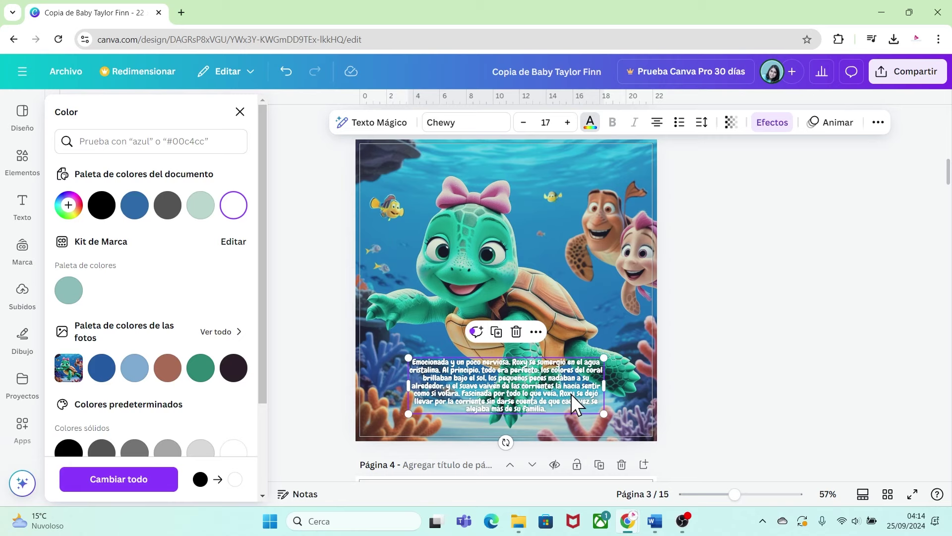
# Start a new paragraph at "Fascinada por todo lo que veía" and move the page 3 text block slightly upwards
pyautogui.click(464, 394)
pyautogui.press('Return')
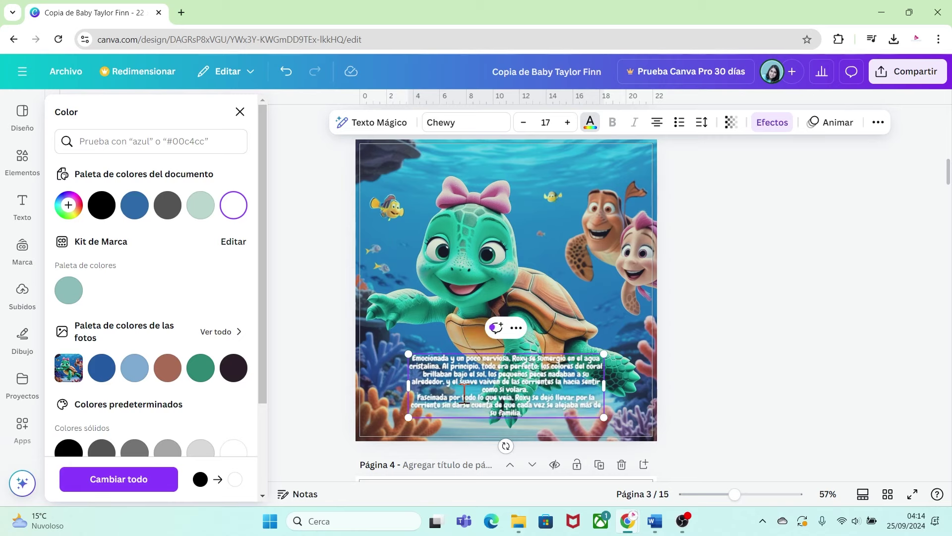
pyautogui.press('Escape')
pyautogui.moveTo(559, 379); pyautogui.dragTo(563, 372)
pyautogui.click(754, 367)
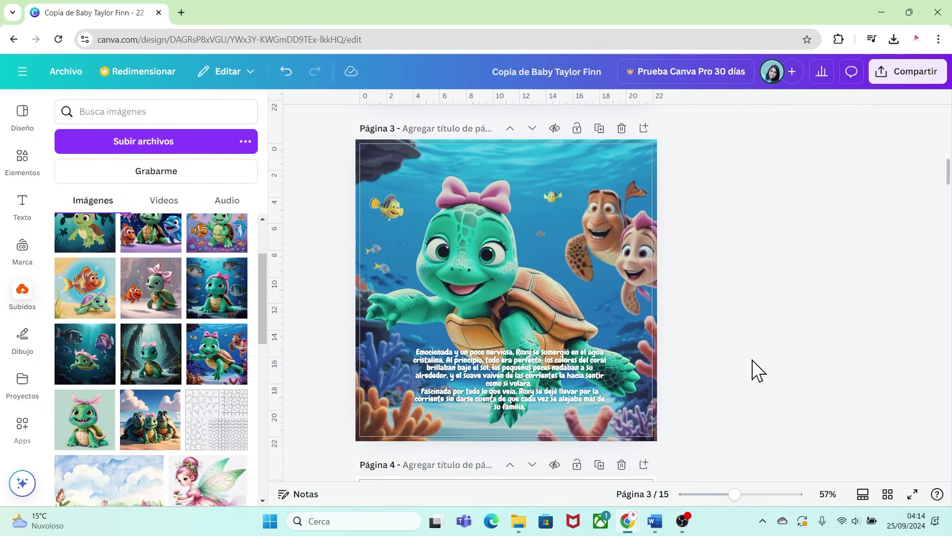
# Copy the translucent blue wavy shape from page 2 to page 3 and place it over the lower part of the page
pyautogui.moveTo(948, 188); pyautogui.dragTo(950, 158)
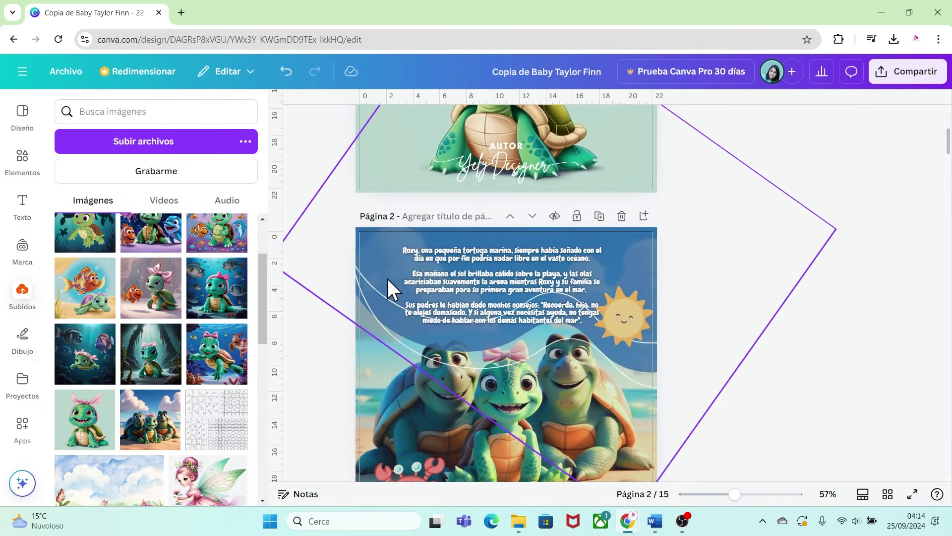
pyautogui.click(365, 277)
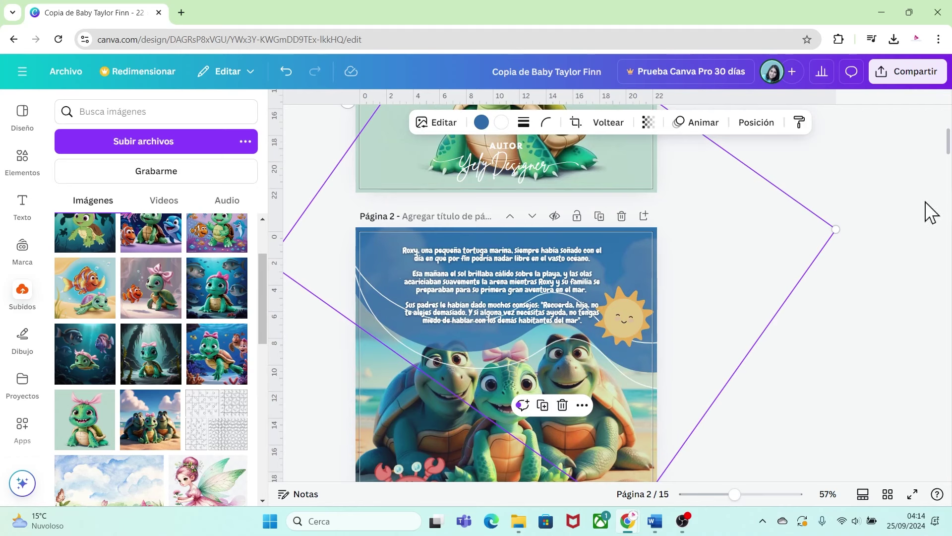
pyautogui.moveTo(949, 149); pyautogui.dragTo(947, 183)
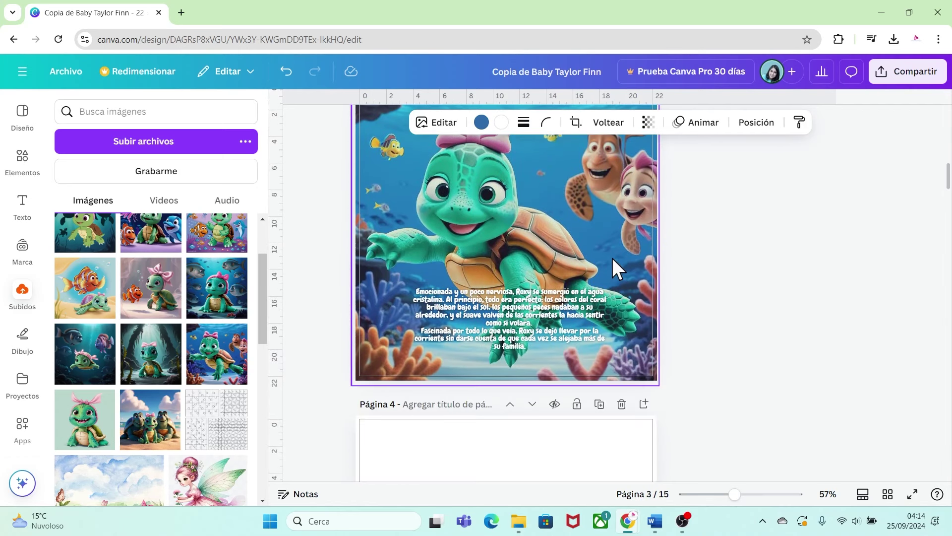
pyautogui.hotkey('ctrl', 'v')
pyautogui.moveTo(597, 182)
pyautogui.mouseDown()
pyautogui.moveTo(573, 328)
pyautogui.moveTo(578, 300)
pyautogui.moveTo(476, 396)
pyautogui.moveTo(580, 198)
pyautogui.moveTo(384, 154)
pyautogui.moveTo(587, 331)
pyautogui.moveTo(712, 400)
pyautogui.moveTo(659, 453)
pyautogui.moveTo(650, 332)
pyautogui.mouseUp()
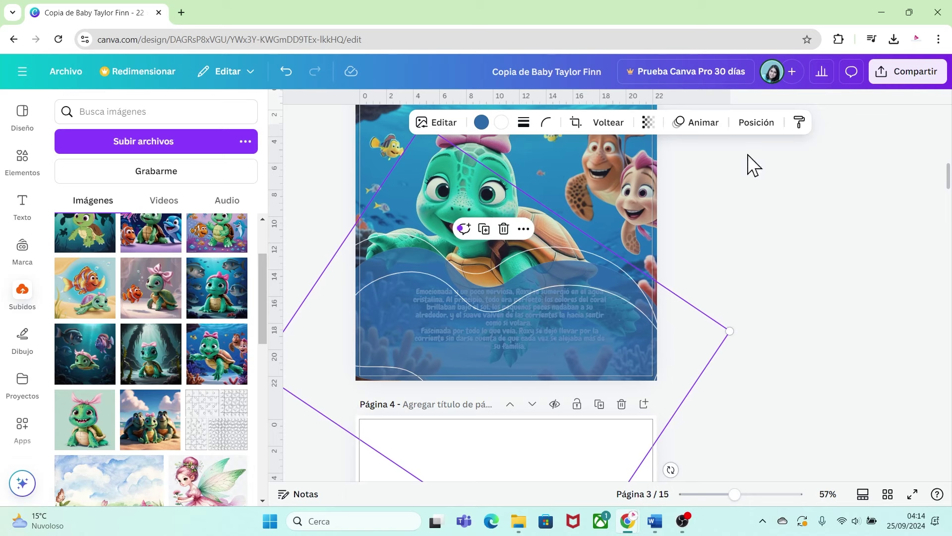
# Move the blue wavy shape one layer down, behind the page 3 text, and shift the shape and text slightly downwards
pyautogui.click(755, 122)
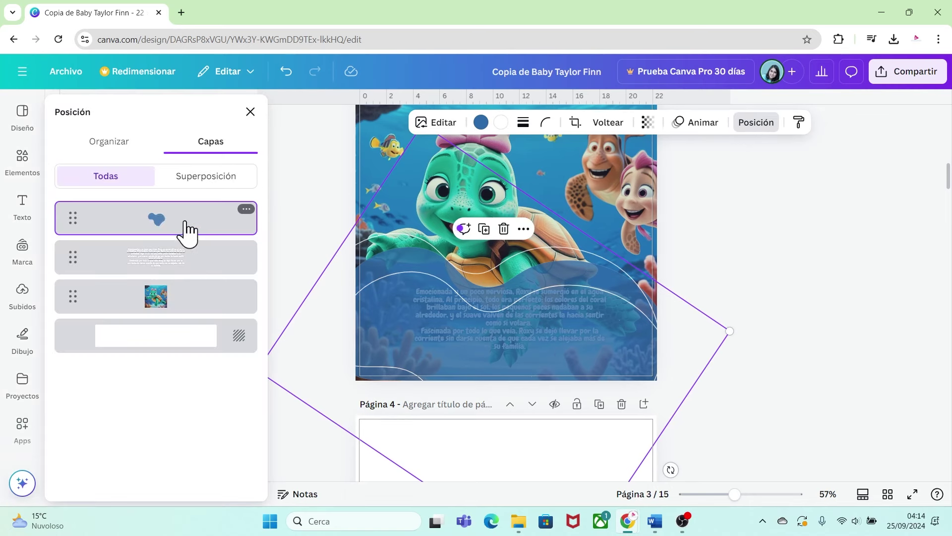
pyautogui.moveTo(185, 222); pyautogui.dragTo(185, 277)
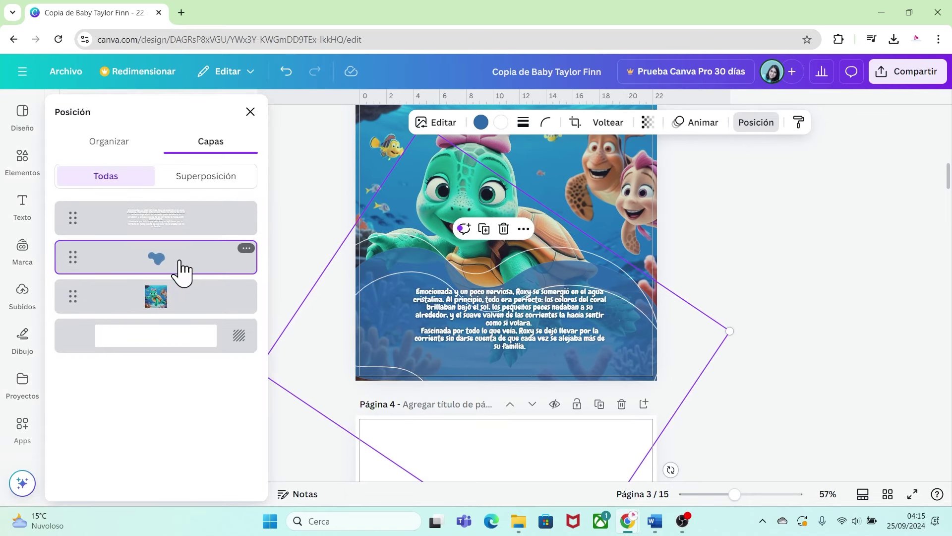
pyautogui.click(518, 326)
pyautogui.moveTo(525, 326); pyautogui.dragTo(536, 339)
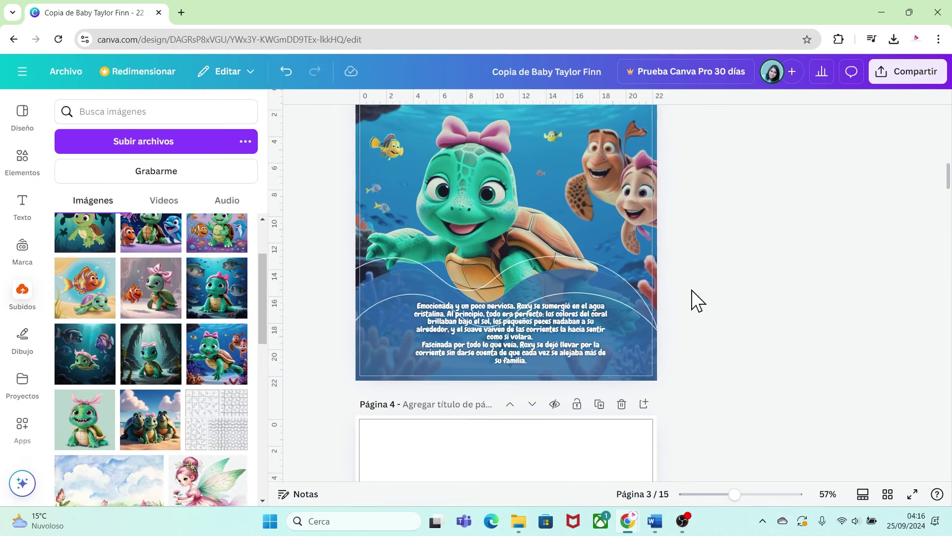
# Search the graphic elements for "peces"
pyautogui.click(22, 158)
pyautogui.click(118, 112)
pyautogui.press('BackSpace')
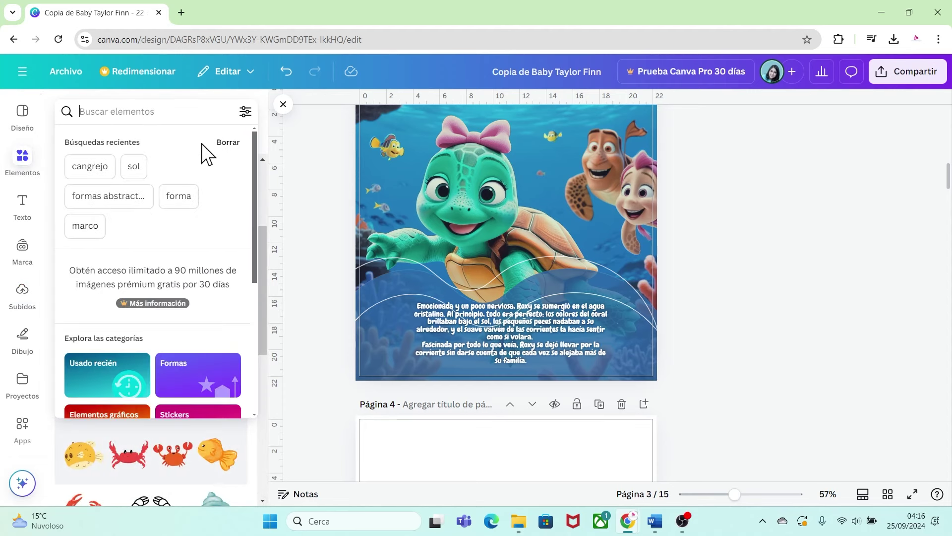
pyautogui.write('peces')
pyautogui.press('Return')
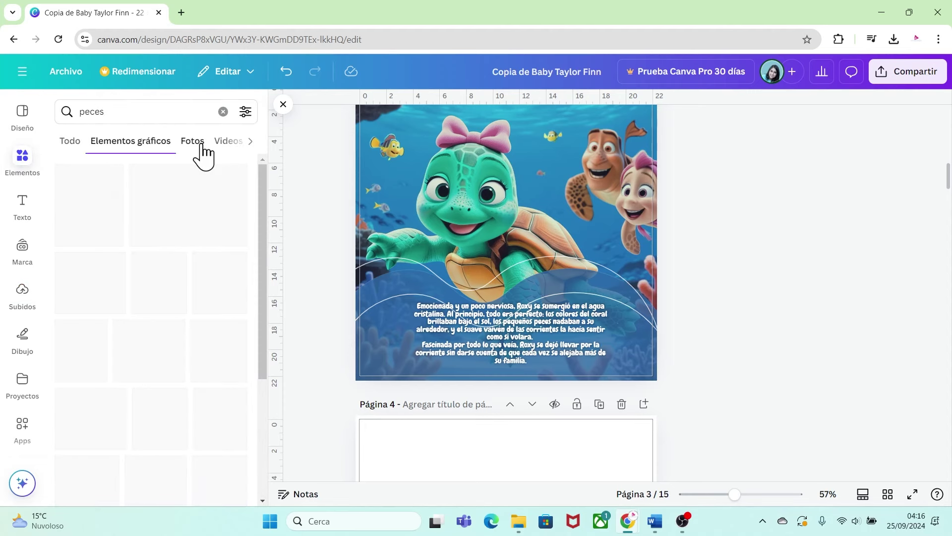
# Place the free teal school of fish above the left of the page 3 text and the green fish, slightly tilted, above the right
pyautogui.scroll(-1, 261, 215)
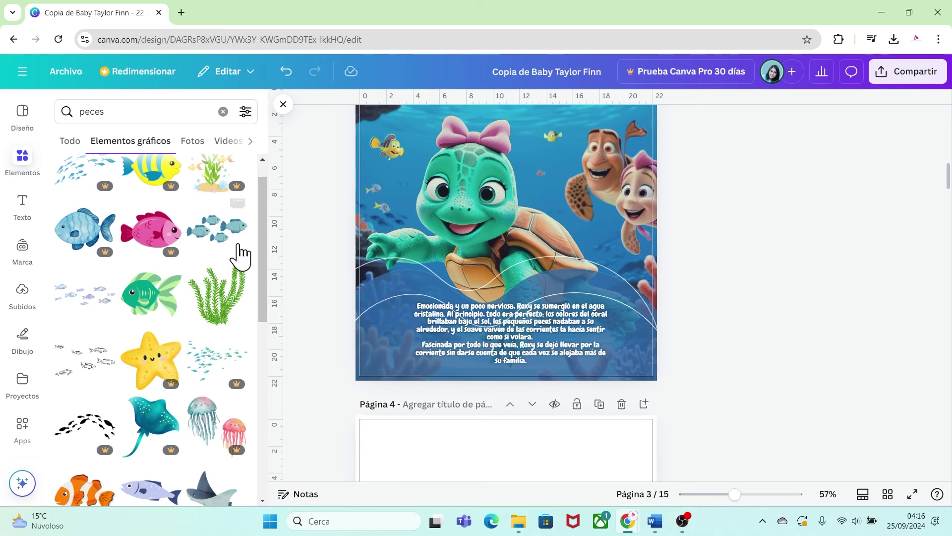
pyautogui.click(220, 231)
pyautogui.moveTo(504, 227); pyautogui.dragTo(439, 263)
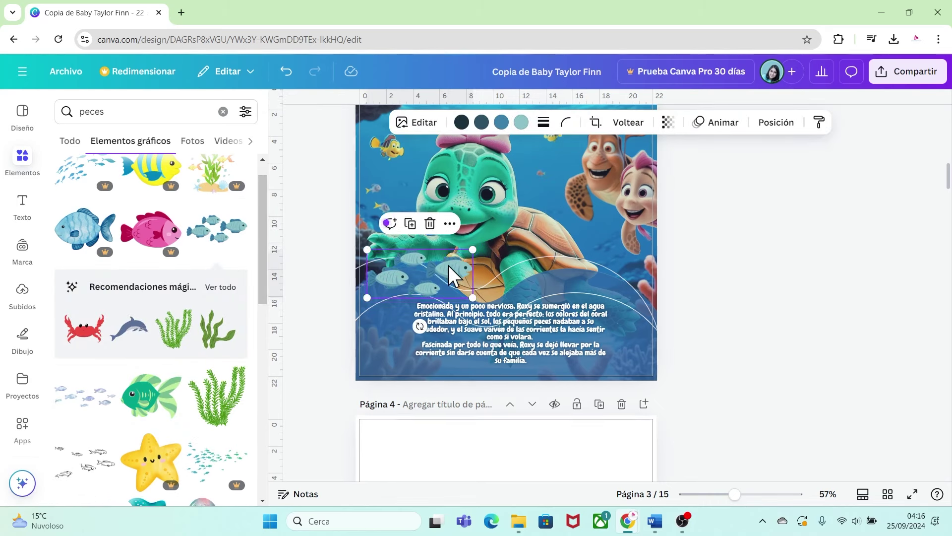
pyautogui.click(171, 423)
pyautogui.moveTo(506, 228); pyautogui.dragTo(590, 270)
pyautogui.moveTo(638, 297); pyautogui.dragTo(628, 296)
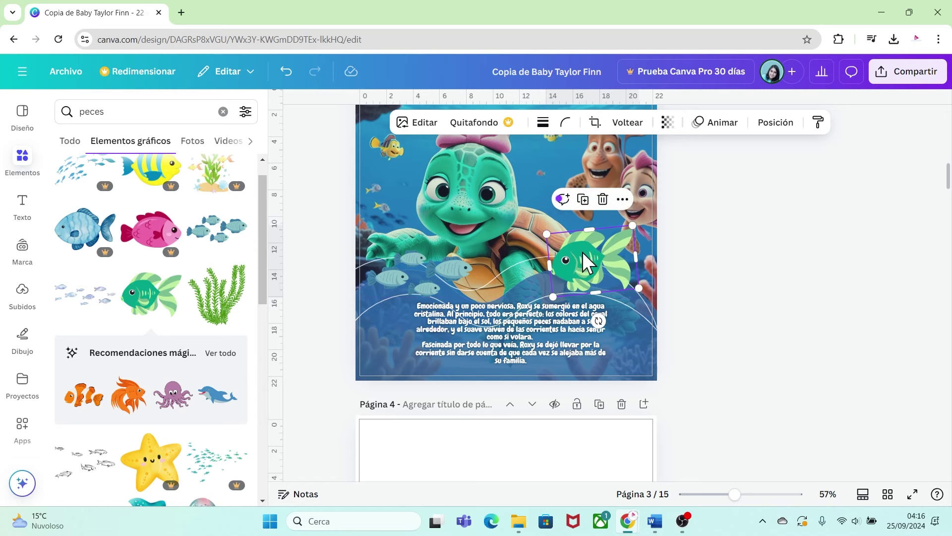
# Apply the Oceanic filter to the green fish and to the teal school of fish on page 3
pyautogui.click(414, 123)
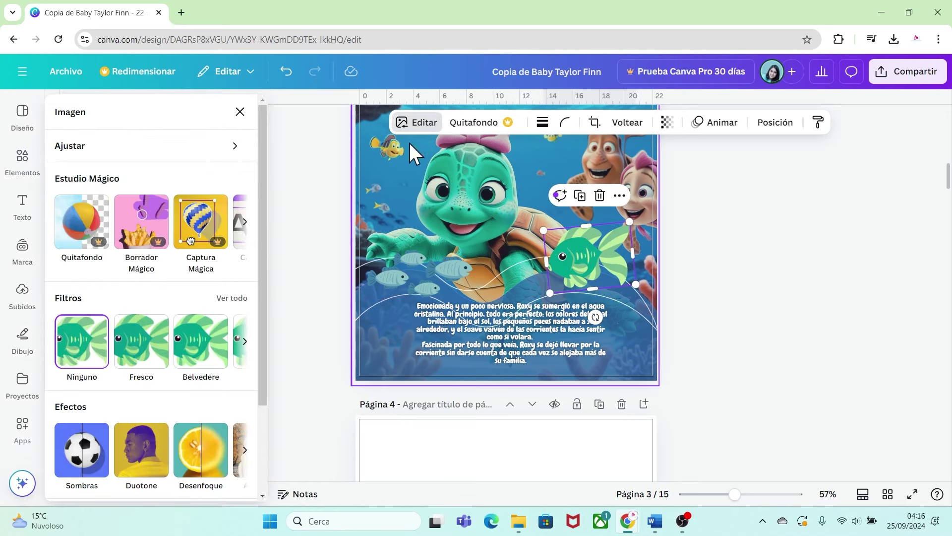
pyautogui.click(232, 299)
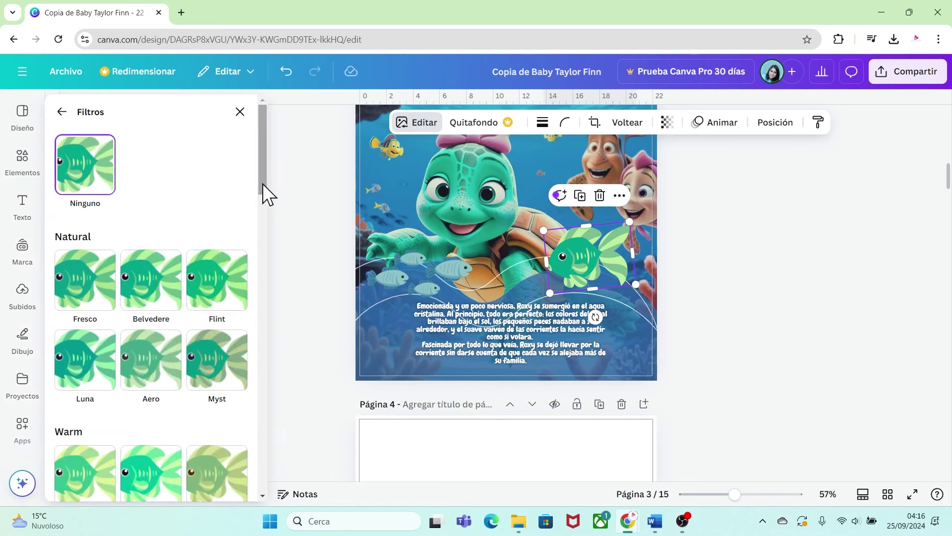
pyautogui.moveTo(263, 183); pyautogui.dragTo(261, 353)
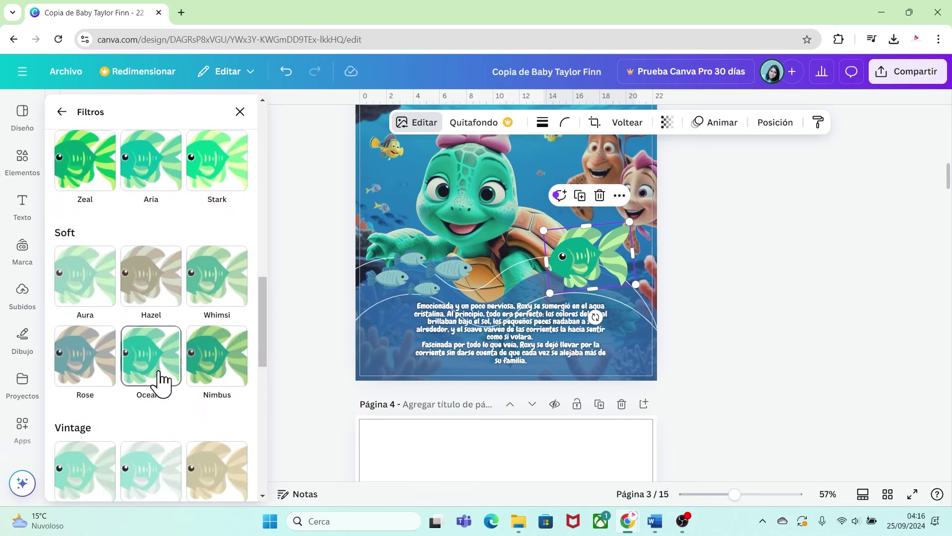
pyautogui.click(160, 373)
pyautogui.click(433, 264)
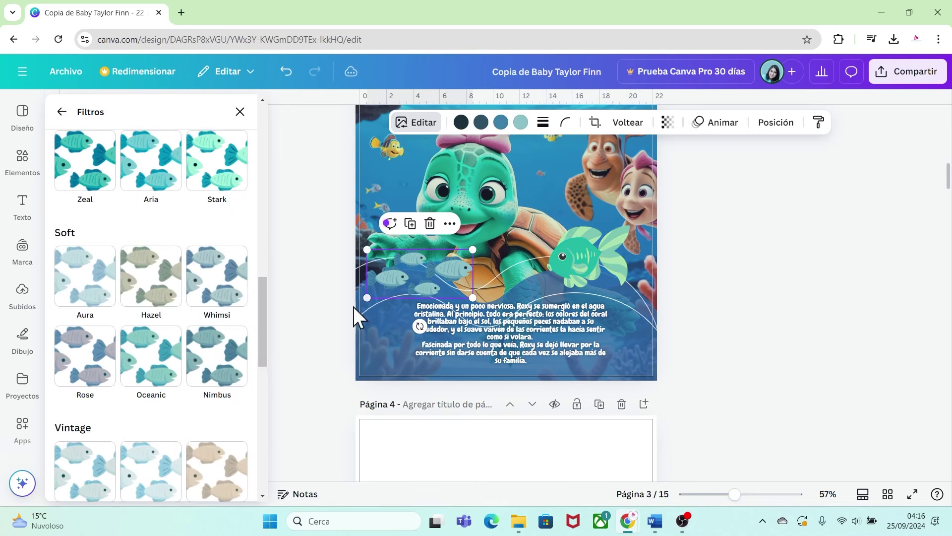
pyautogui.click(161, 359)
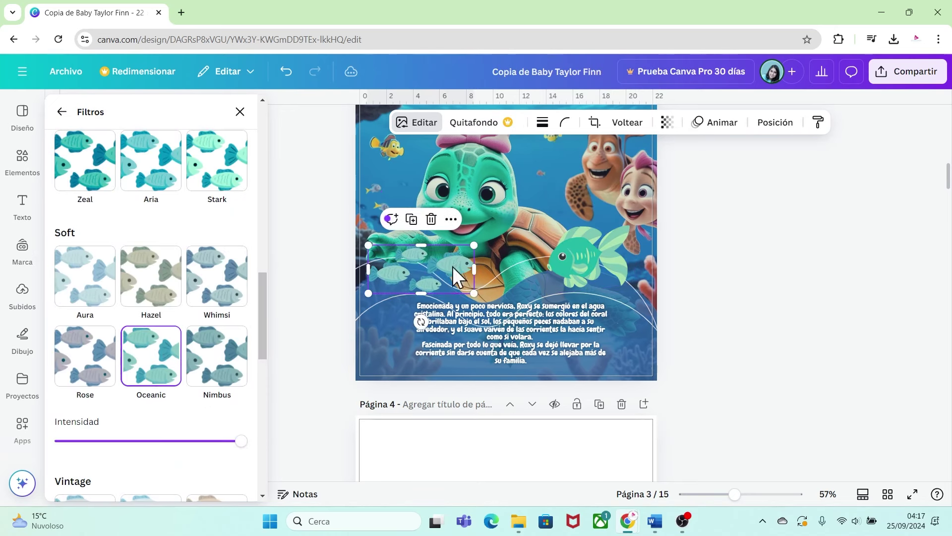
pyautogui.click(733, 339)
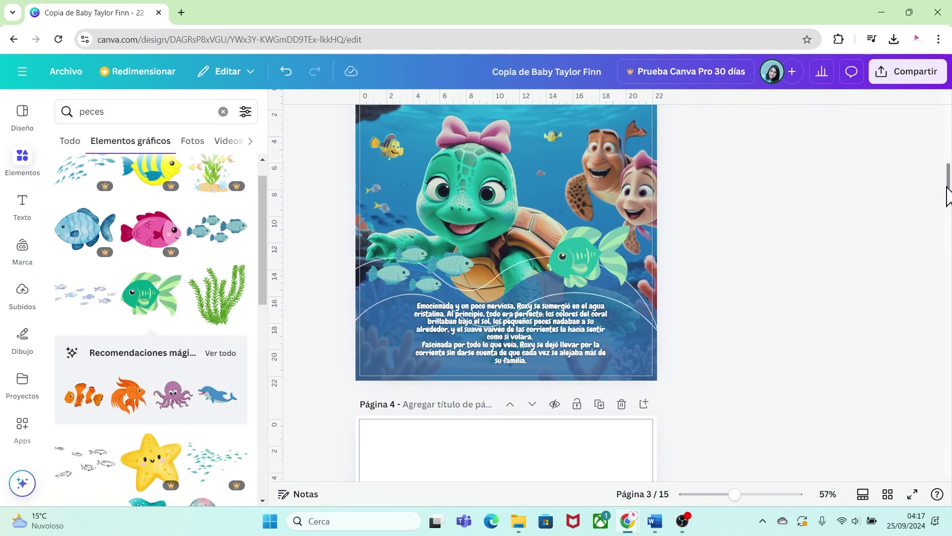
# Add the uploaded image of Roxy in the dark underwater cave to page 4 and enlarge it to cover the whole page
pyautogui.moveTo(948, 191); pyautogui.dragTo(949, 216)
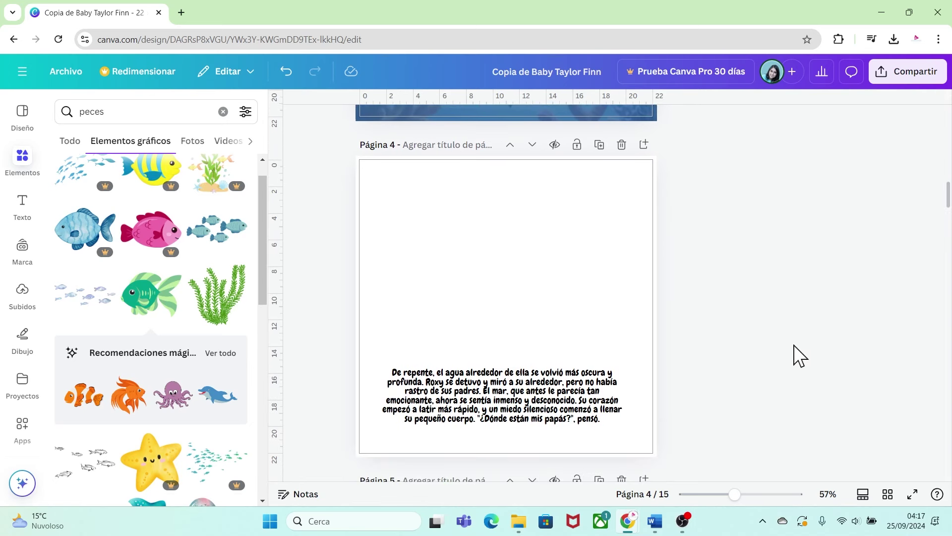
pyautogui.click(22, 293)
pyautogui.click(152, 377)
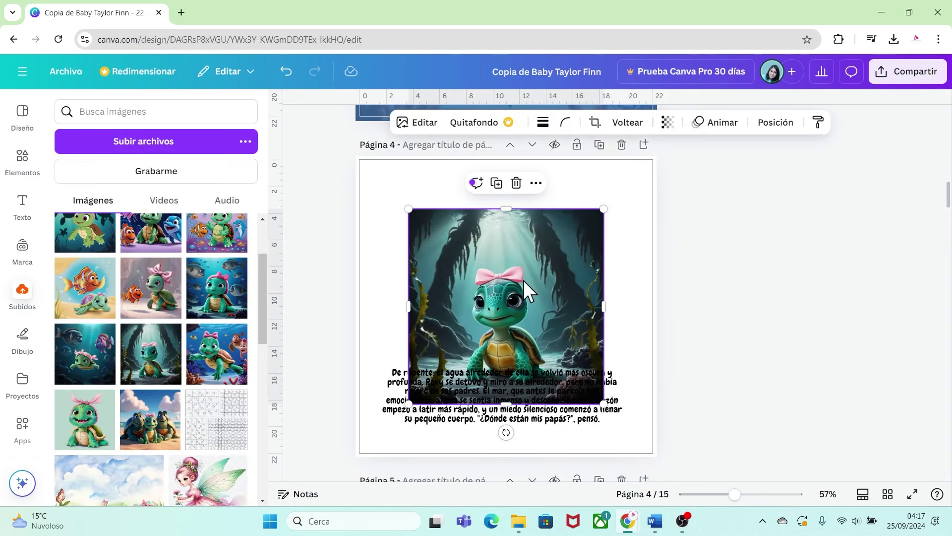
pyautogui.moveTo(523, 281); pyautogui.dragTo(464, 226)
pyautogui.moveTo(548, 350); pyautogui.dragTo(681, 435)
# Apply an image filter to the page 4 background picture
pyautogui.click(419, 122)
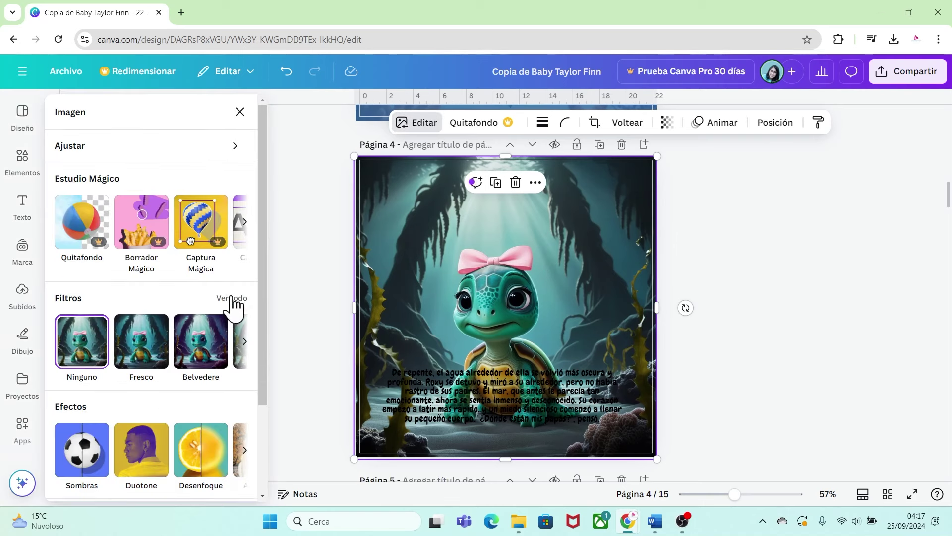
pyautogui.click(230, 297)
pyautogui.click(85, 404)
# Move the page 4 text above Roxy's head and give it a stronger Flotante effect and white colour
pyautogui.moveTo(508, 393); pyautogui.dragTo(515, 201)
pyautogui.click(772, 122)
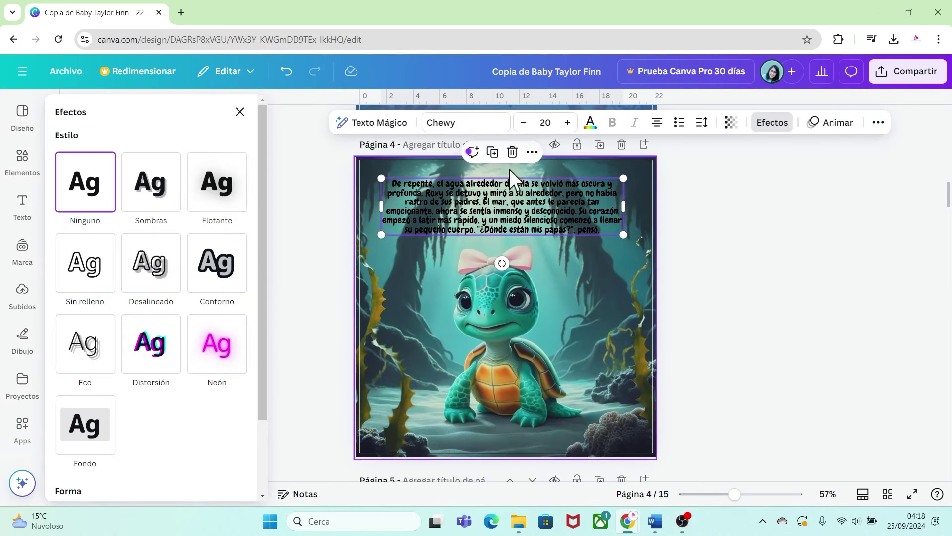
pyautogui.click(216, 183)
pyautogui.moveTo(110, 264); pyautogui.dragTo(169, 265)
pyautogui.click(591, 122)
pyautogui.click(233, 205)
# Reduce the page 4 text to size 17 in a narrower, repositioned box and start a new paragraph after "rastro de sus padres."
pyautogui.click(523, 122)
pyautogui.click(524, 122)
pyautogui.click(524, 122)
pyautogui.moveTo(624, 205); pyautogui.dragTo(598, 206)
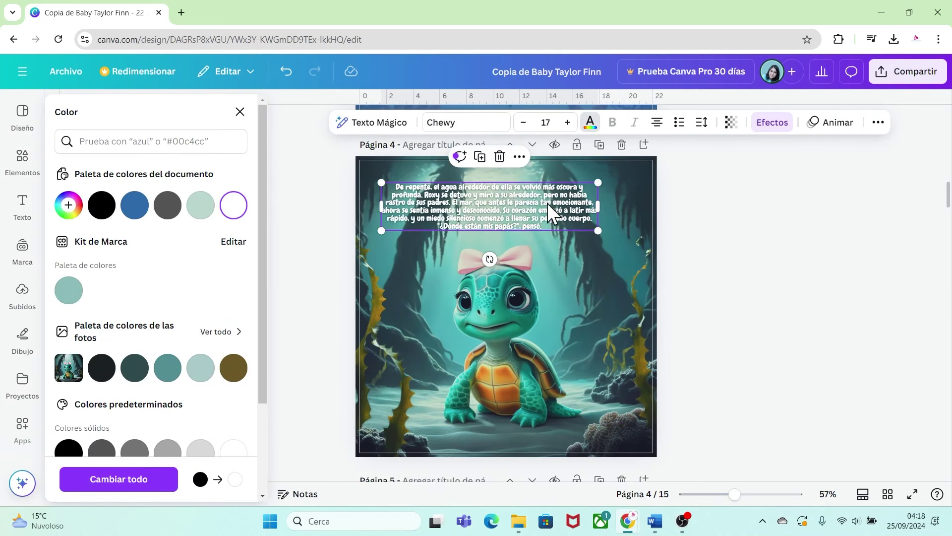
pyautogui.click(534, 212)
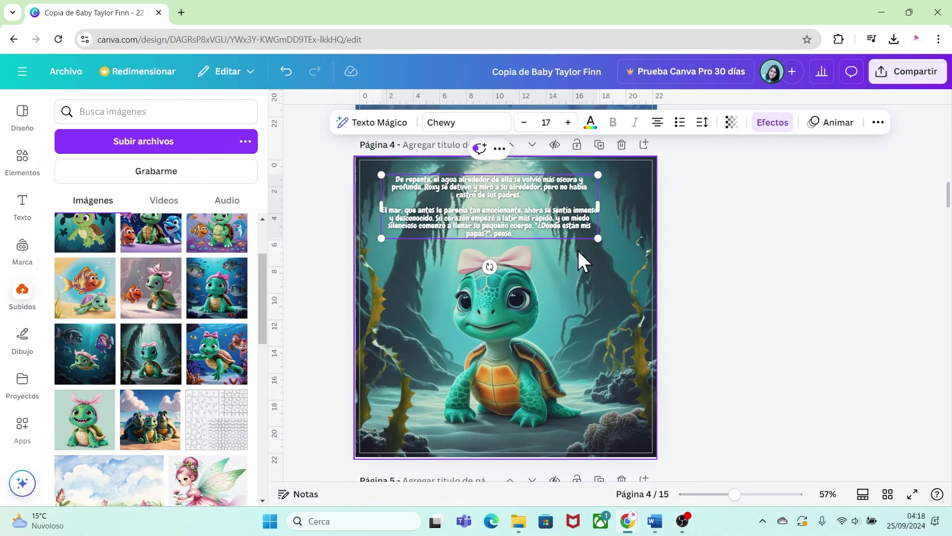
pyautogui.moveTo(540, 228); pyautogui.dragTo(525, 218)
# Copy the translucent blue wavy shape from page 3 to the upper part of page 4, rotate it and layer it behind the text
pyautogui.click(612, 351)
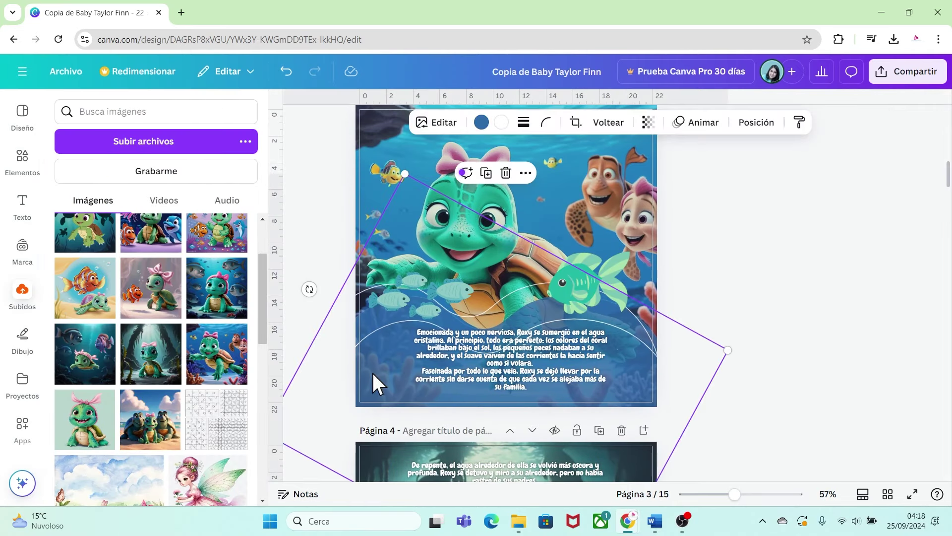
pyautogui.moveTo(538, 374); pyautogui.dragTo(524, 373)
pyautogui.moveTo(706, 336); pyautogui.dragTo(734, 327)
pyautogui.moveTo(623, 293); pyautogui.dragTo(625, 290)
pyautogui.click(757, 122)
pyautogui.moveTo(155, 218); pyautogui.dragTo(217, 257)
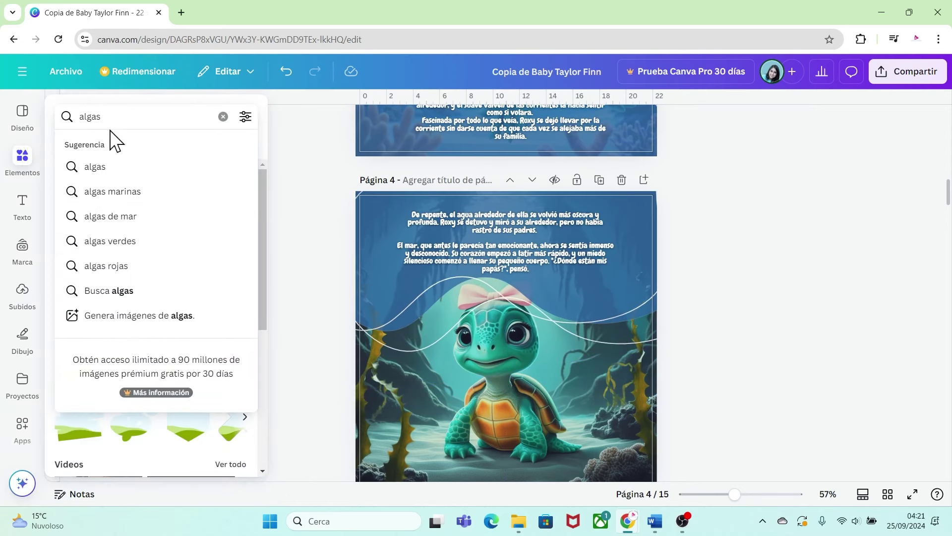
# Search the graphic elements for "algas" and place the lilac branching coral in the lower-left corner of page 4
pyautogui.press('Return')
pyautogui.click(127, 148)
pyautogui.scroll(-5, 263, 298)
pyautogui.click(151, 295)
pyautogui.moveTo(537, 362); pyautogui.dragTo(435, 436)
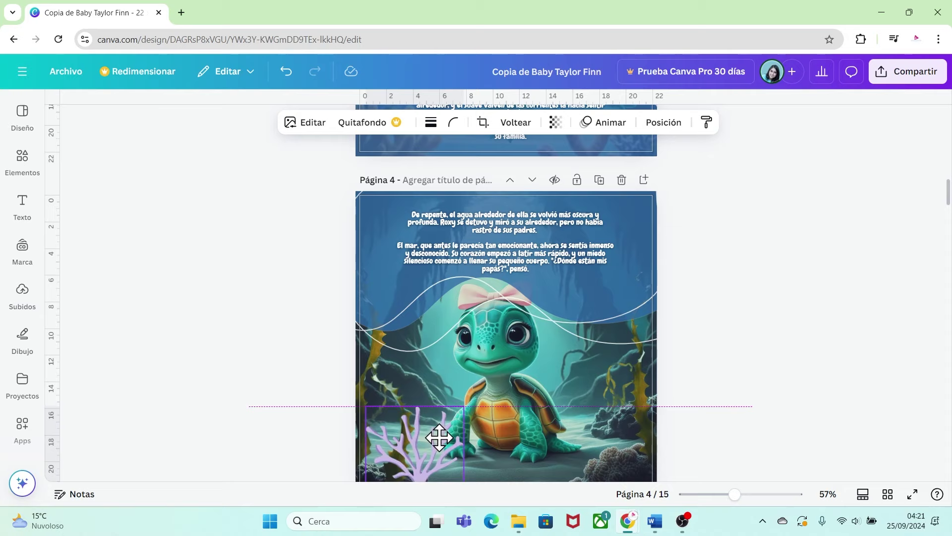
# Duplicate the lilac coral, make the copy smaller and tilted, and place it at the lower-right edge of page 4
pyautogui.scroll(-2, 427, 397)
pyautogui.click(410, 306)
pyautogui.moveTo(442, 383); pyautogui.dragTo(615, 341)
pyautogui.moveTo(550, 296); pyautogui.dragTo(581, 320)
pyautogui.moveTo(617, 404); pyautogui.dragTo(657, 388)
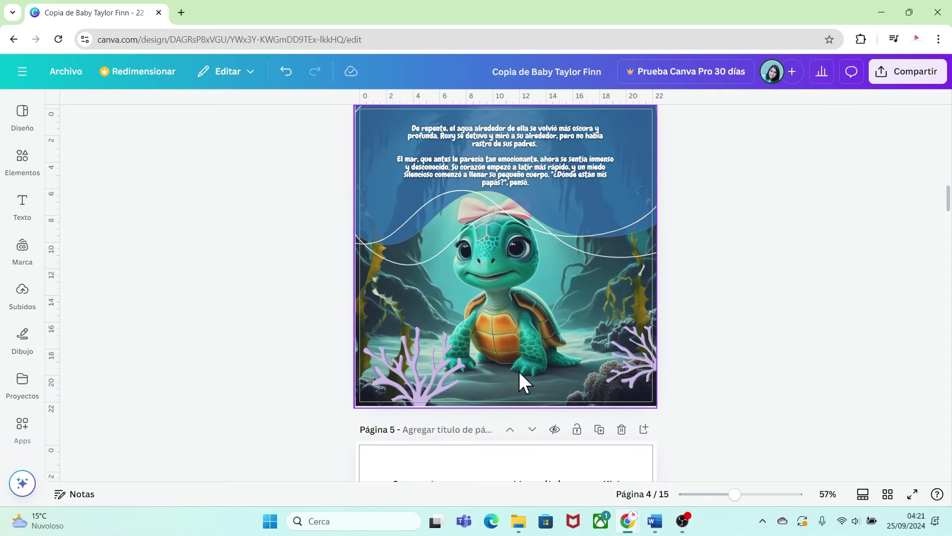
# Search the graphic elements for "corales"
pyautogui.click(22, 161)
pyautogui.doubleClick(87, 111)
pyautogui.write('corales')
pyautogui.press('Return')
# Add the pink-orange coral, shrink it, and place copies at the lower left and lower right of page 4 beside the lilac corals
pyautogui.click(85, 398)
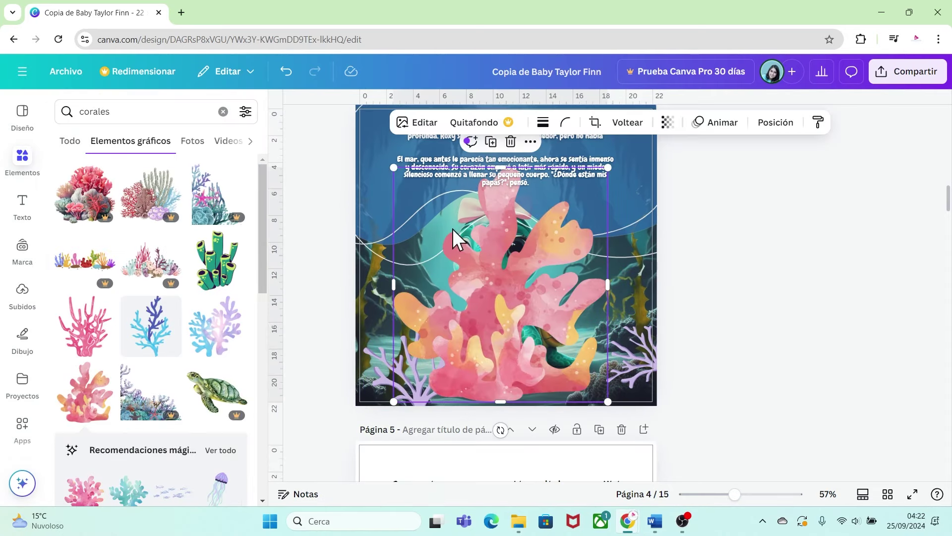
pyautogui.moveTo(392, 165); pyautogui.dragTo(513, 299)
pyautogui.moveTo(562, 331); pyautogui.dragTo(597, 384)
pyautogui.click(357, 279)
pyautogui.moveTo(587, 466); pyautogui.dragTo(645, 442)
pyautogui.moveTo(608, 375); pyautogui.dragTo(587, 381)
pyautogui.click(709, 372)
pyautogui.click(752, 356)
# Apply the Oceanic filter to the pink-orange and lilac corals on page 4
pyautogui.click(381, 351)
pyautogui.click(417, 123)
pyautogui.click(232, 343)
pyautogui.moveTo(263, 185); pyautogui.dragTo(267, 361)
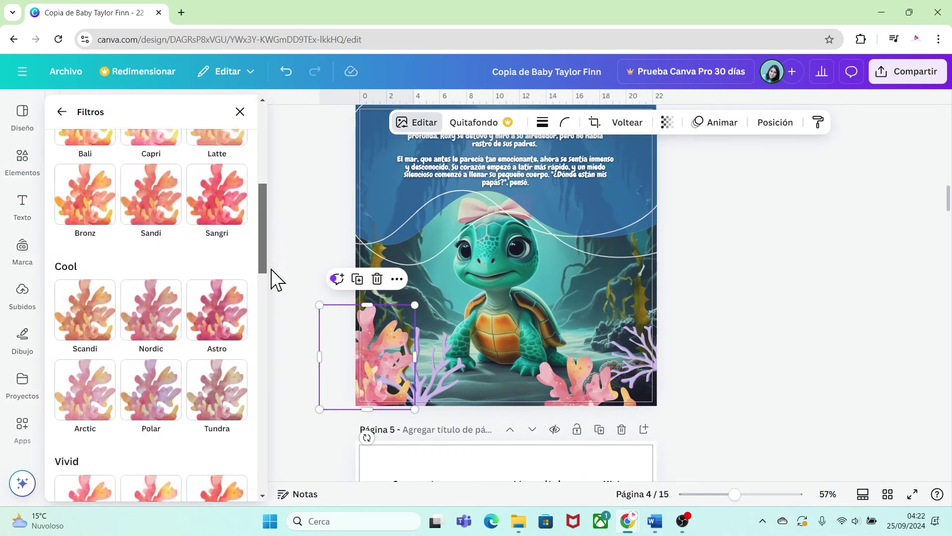
pyautogui.click(152, 327)
pyautogui.click(441, 374)
pyautogui.click(151, 327)
pyautogui.click(575, 379)
pyautogui.click(151, 327)
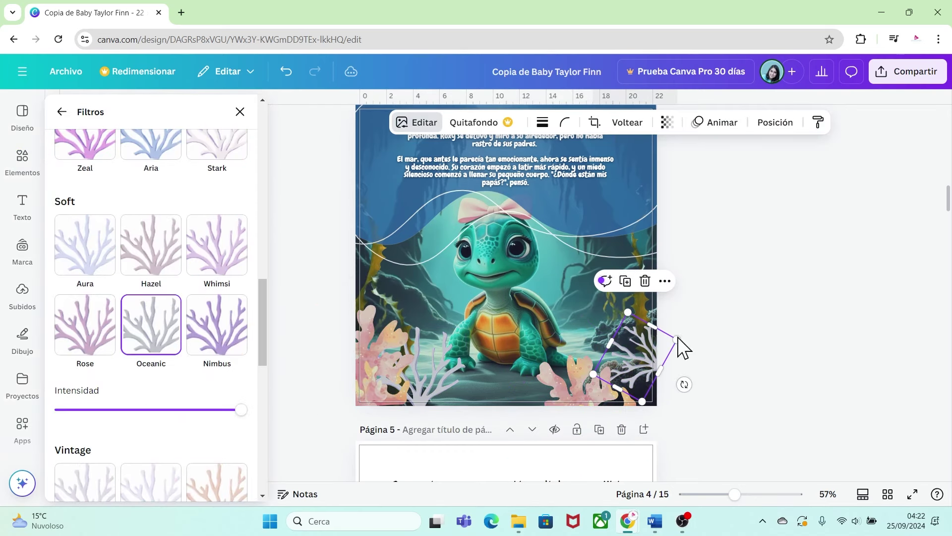
pyautogui.click(680, 346)
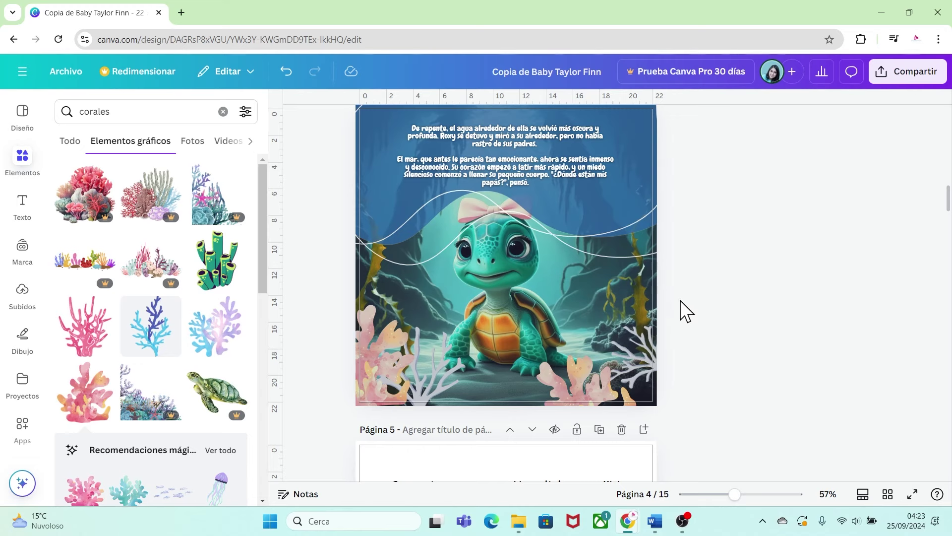
# Fill page 5 with the uploaded image of Roxy swimming among large fish and apply an image filter to it
pyautogui.scroll(-5, 715, 348)
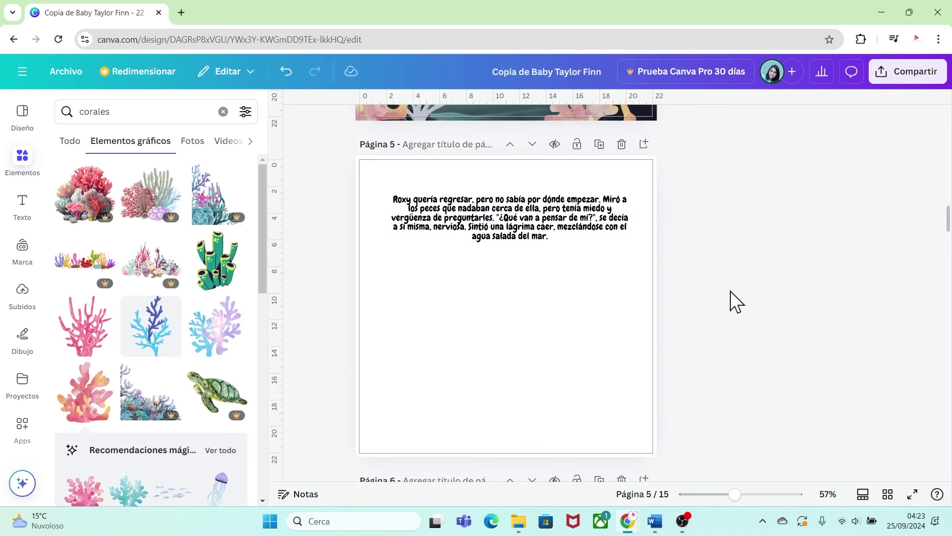
pyautogui.click(22, 292)
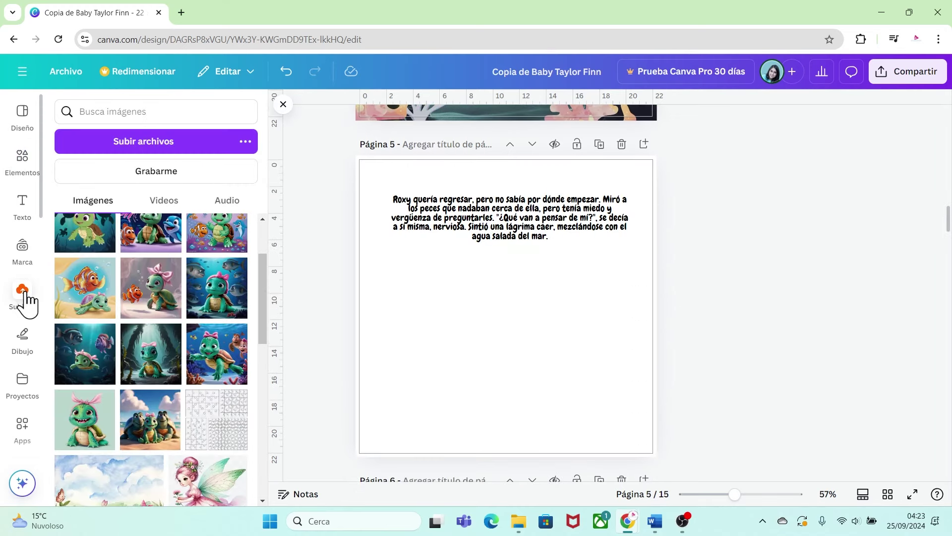
pyautogui.moveTo(101, 374); pyautogui.dragTo(544, 411)
pyautogui.click(233, 298)
pyautogui.click(680, 377)
# Format the page 5 text in white, size 17 with a shadow effect, and separate its first sentence from the rest in a narrower box
pyautogui.click(510, 217)
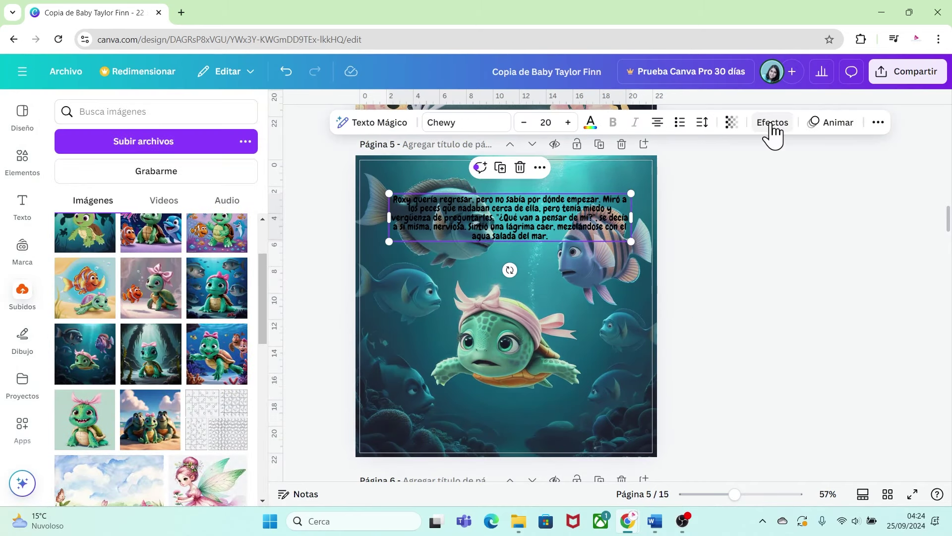
pyautogui.click(772, 122)
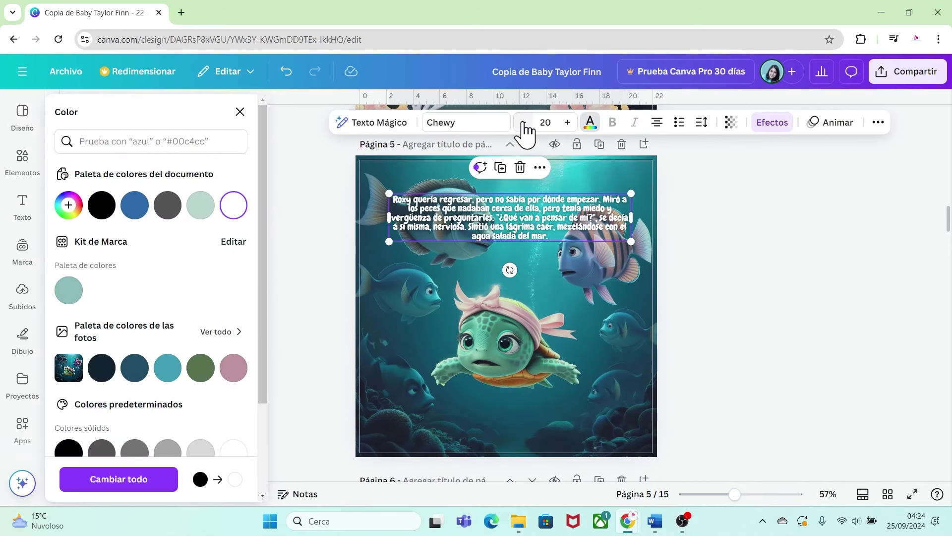
pyautogui.hotkey('ctrl', 'shift', ',')
pyautogui.hotkey('ctrl', 'shift', ',')
pyautogui.hotkey('ctrl', 'shift', ',')
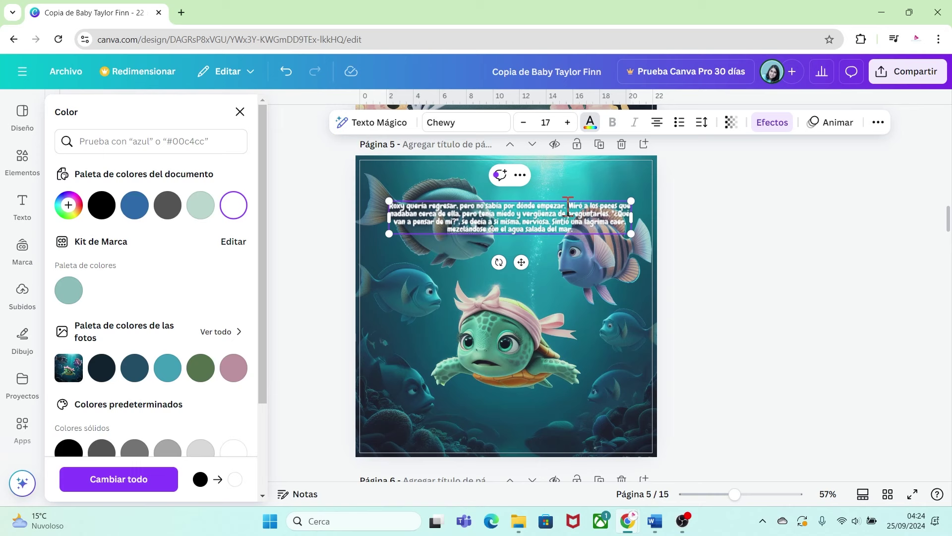
pyautogui.moveTo(631, 217); pyautogui.dragTo(567, 217)
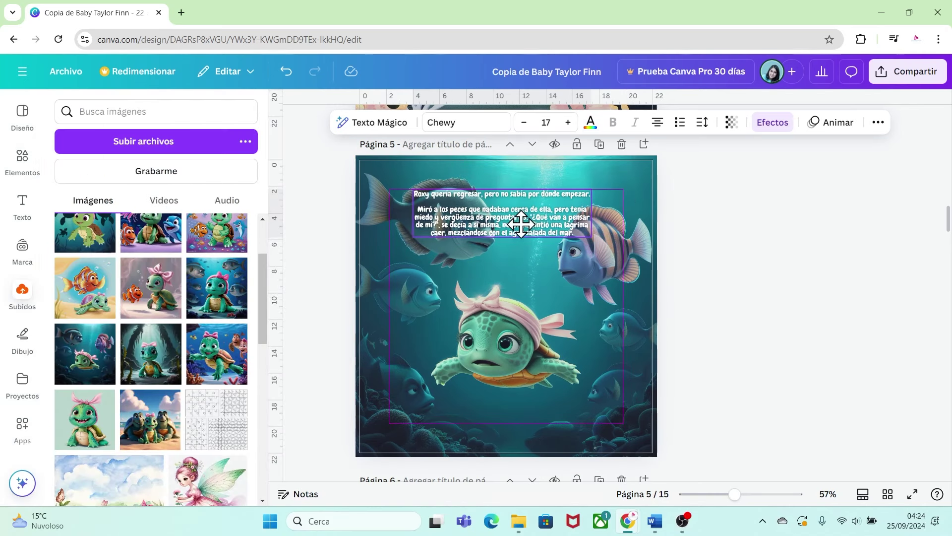
pyautogui.moveTo(521, 223); pyautogui.dragTo(518, 225)
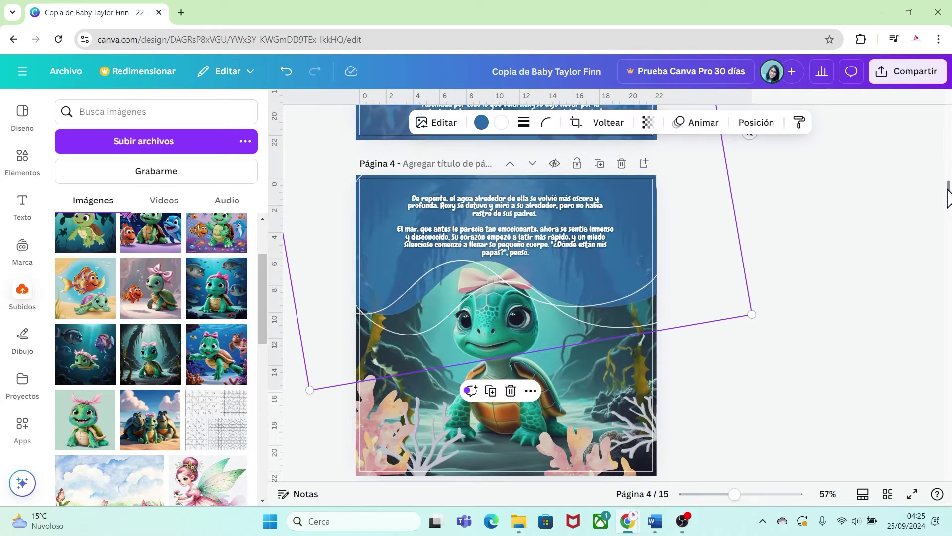
# Copy the blue wavy shape from page 4 to the upper part of page 5, rotate it and layer it behind the text
pyautogui.moveTo(749, 156); pyautogui.dragTo(648, 276)
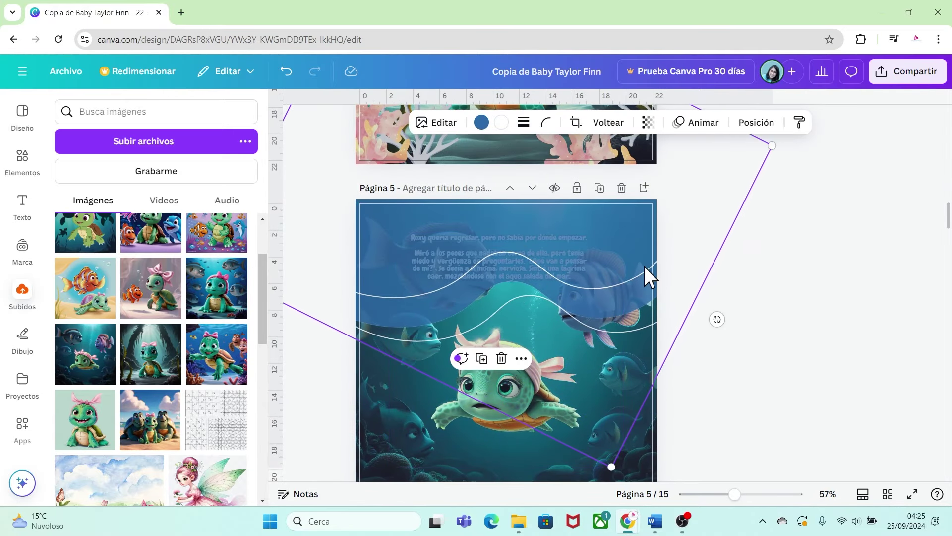
pyautogui.click(756, 122)
pyautogui.click(156, 219)
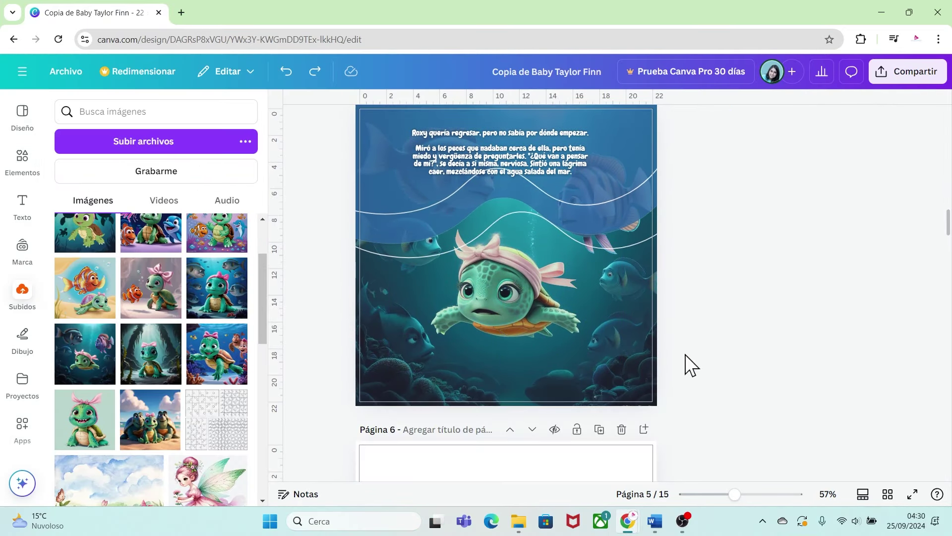
# Place a copy of the blue wavy shape over the lower part of page 6, behind the text, and shift the text to the page's left
pyautogui.scroll(-5, 688, 366)
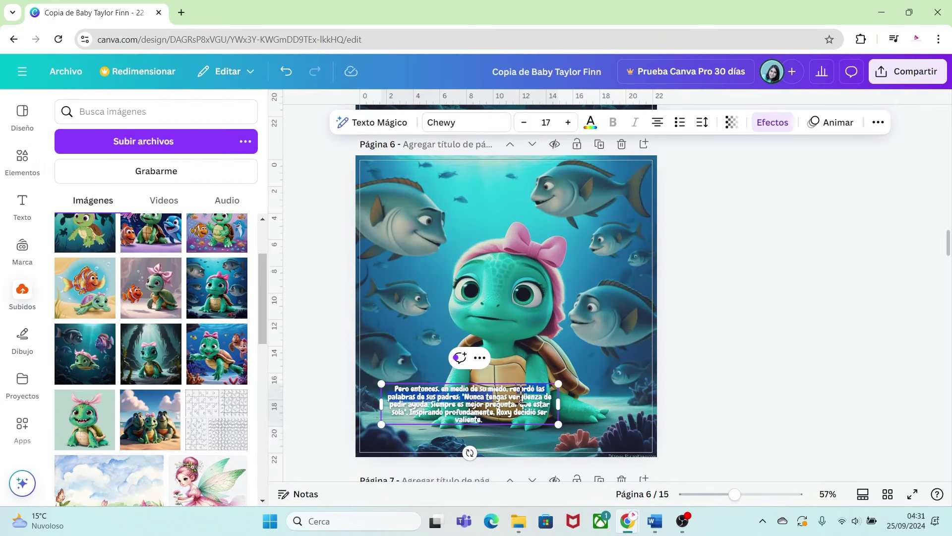
pyautogui.scroll(8, 745, 281)
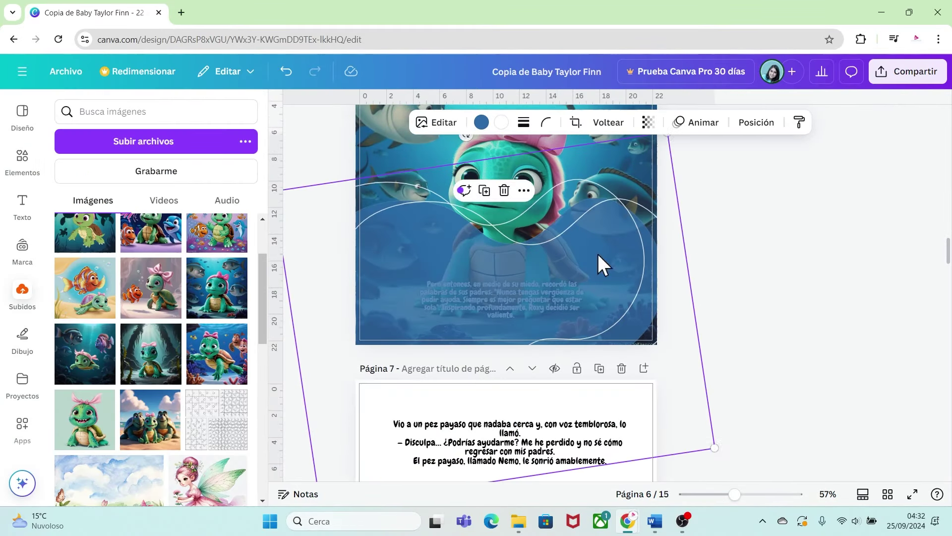
pyautogui.click(756, 122)
pyautogui.moveTo(192, 221); pyautogui.dragTo(191, 265)
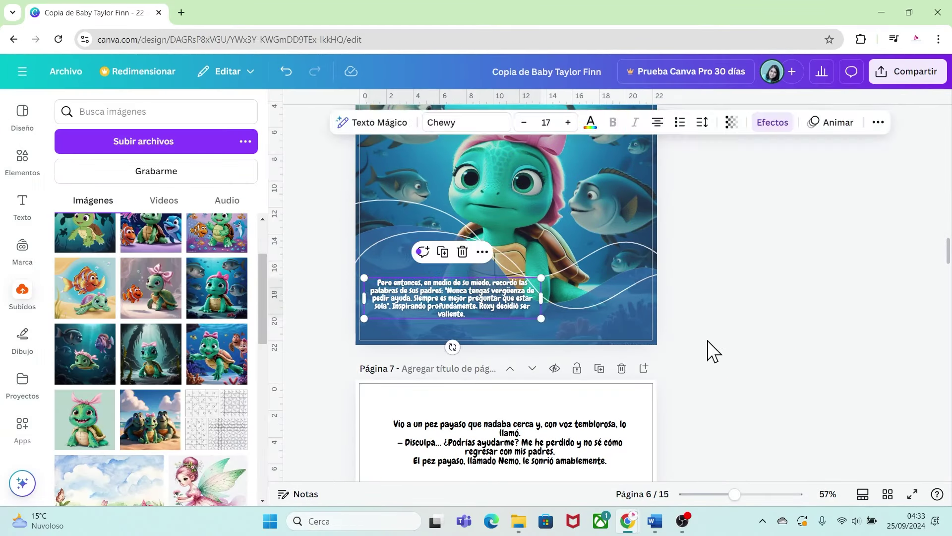
# Search the graphic elements for "pensamiento", place the light blue thought bubble above Roxy's head on page 6 and recolour it pale green
pyautogui.scroll(3, 712, 351)
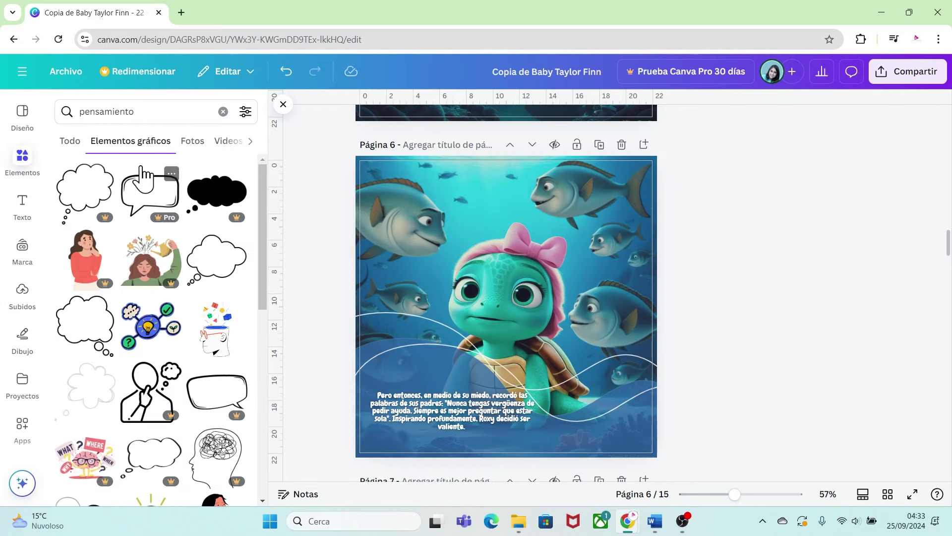
pyautogui.scroll(-10, 251, 372)
pyautogui.click(85, 416)
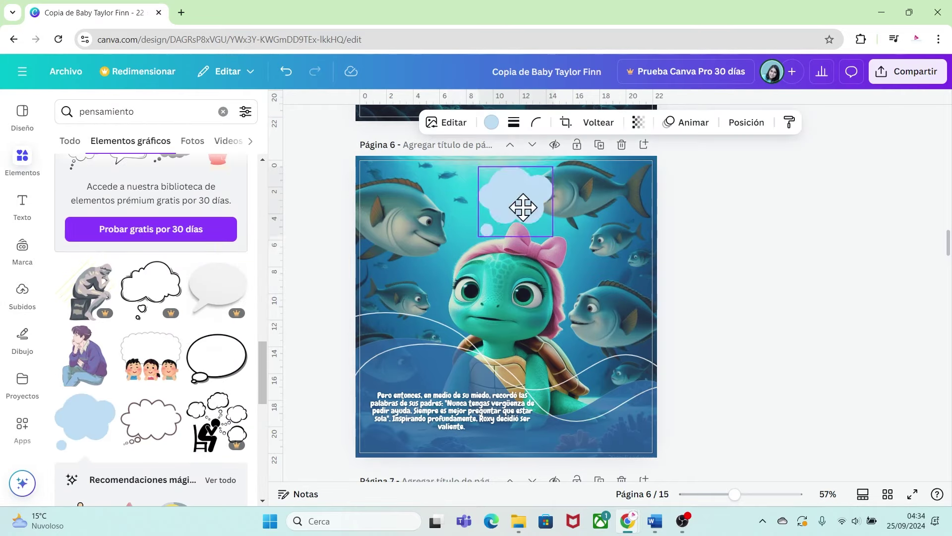
pyautogui.click(491, 122)
pyautogui.click(732, 349)
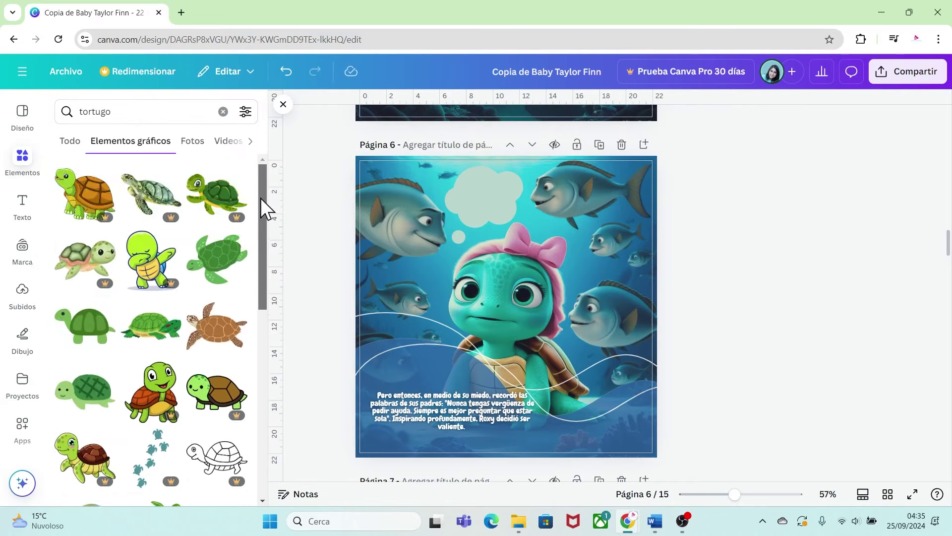
# Place a turtle graphic from the "tortugo" results inside the thought bubble on page 6
pyautogui.moveTo(265, 206); pyautogui.dragTo(270, 469)
pyautogui.moveTo(81, 424); pyautogui.dragTo(485, 192)
pyautogui.click(692, 312)
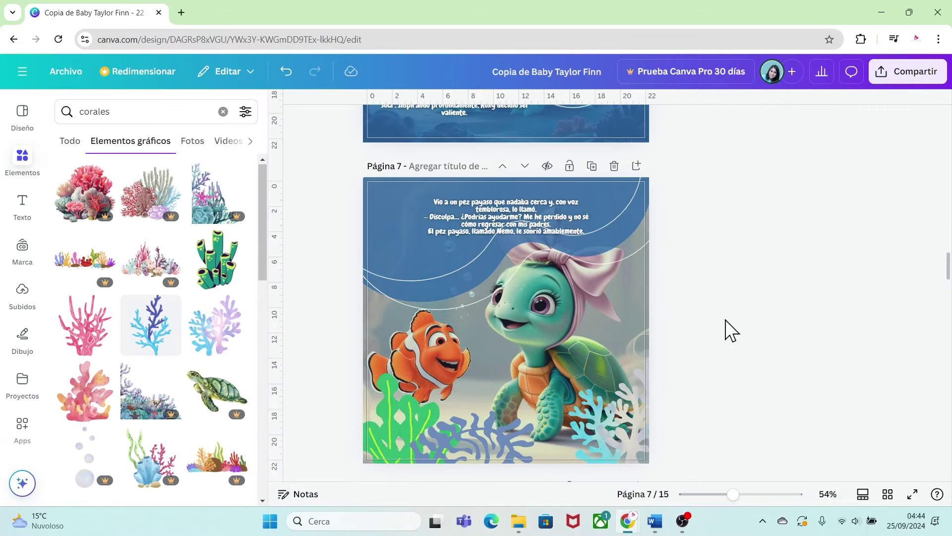
# Enlarge the image of the two hugging turtles on page 12 beyond the page edges and reposition it to fill the page
pyautogui.scroll(-6, 549, 389)
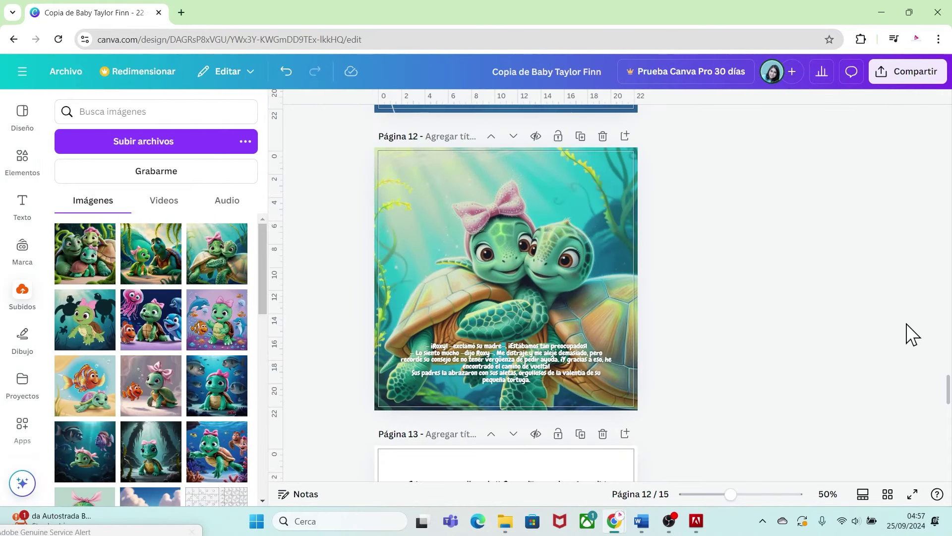
pyautogui.hotkey('ctrl', 'z')
pyautogui.click(574, 280)
pyautogui.moveTo(374, 147); pyautogui.dragTo(347, 119)
pyautogui.moveTo(501, 278); pyautogui.dragTo(509, 274)
pyautogui.click(711, 343)
pyautogui.click(501, 298)
pyautogui.moveTo(352, 409); pyautogui.dragTo(345, 415)
pyautogui.click(874, 335)
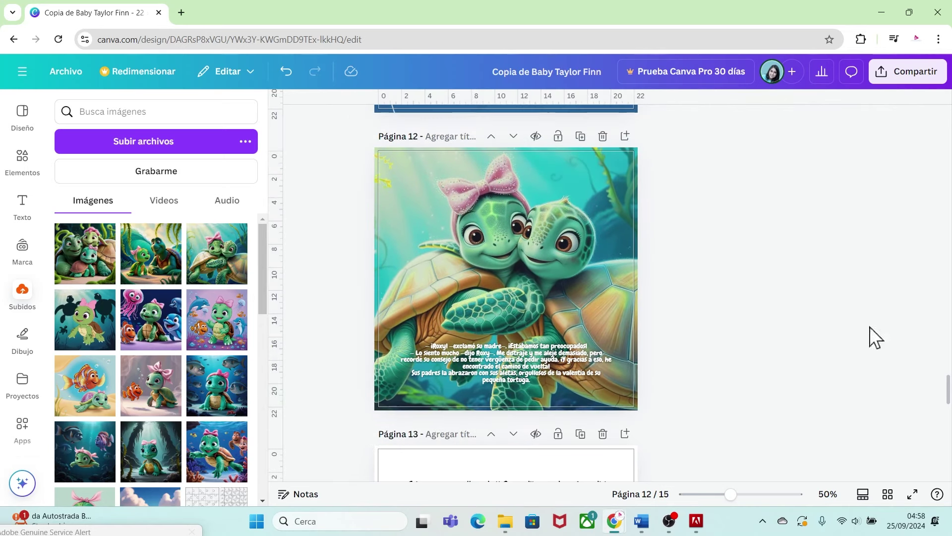
# Copy the blue wavy shape from page 11 to the lower part of page 12, rotate it to about 157° and layer it behind the text
pyautogui.scroll(4, 873, 335)
pyautogui.click(560, 342)
pyautogui.hotkey('ctrl', 'c')
pyautogui.scroll(-5, 561, 342)
pyautogui.hotkey('ctrl', 'v')
pyautogui.moveTo(482, 199); pyautogui.dragTo(465, 202)
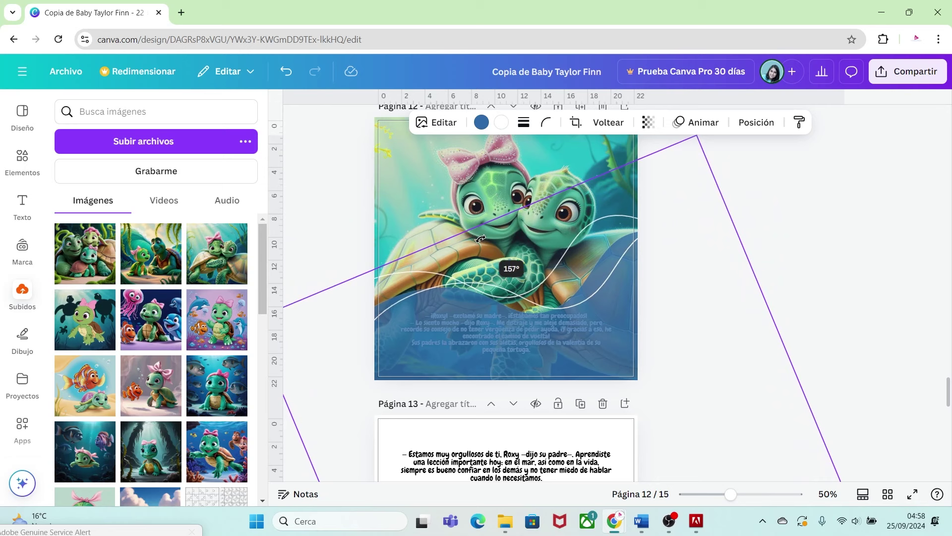
pyautogui.moveTo(609, 297); pyautogui.dragTo(597, 299)
pyautogui.click(756, 122)
pyautogui.moveTo(199, 221); pyautogui.dragTo(203, 255)
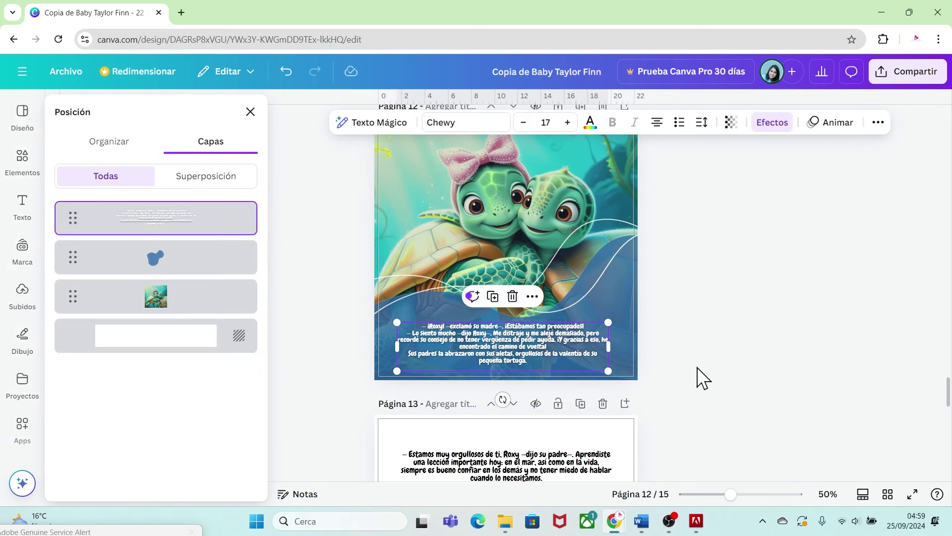
pyautogui.click(680, 378)
# Fill page 13 with the uploaded image of Roxy and her father behind the text and apply a photo filter to it
pyautogui.scroll(-5, 531, 340)
pyautogui.click(531, 340)
pyautogui.hotkey('ctrl', 'z')
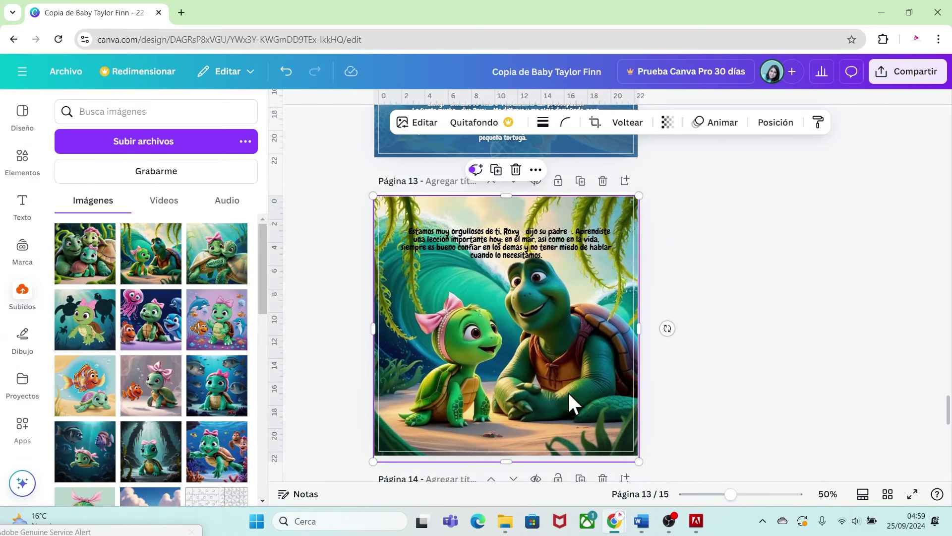
pyautogui.click(419, 122)
pyautogui.scroll(-5, 149, 297)
pyautogui.click(150, 174)
# Format the page 13 text in white with a shadow effect and a smaller size, then narrow its box and centre it near the page top
pyautogui.click(555, 244)
pyautogui.click(772, 122)
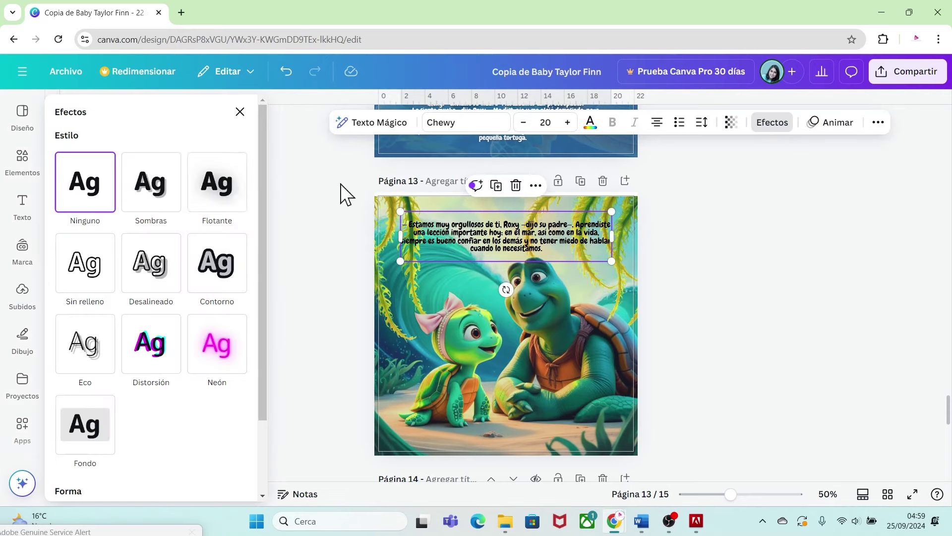
pyautogui.click(590, 122)
pyautogui.click(233, 205)
pyautogui.moveTo(611, 267); pyautogui.dragTo(580, 261)
pyautogui.moveTo(515, 241); pyautogui.dragTo(531, 236)
# Copy the blue wavy shape from page 12 to the upper part of page 13, rotate it and layer it behind the text
pyautogui.scroll(3, 532, 278)
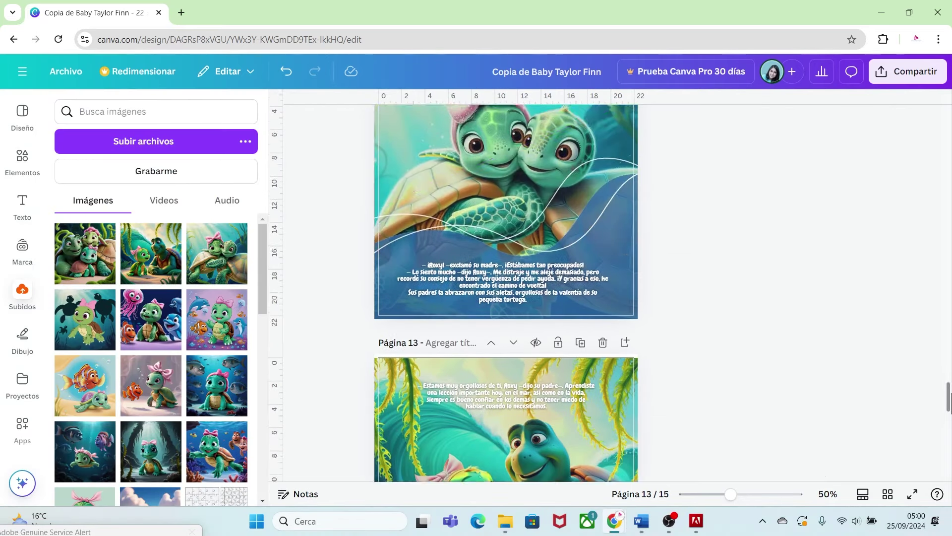
pyautogui.hotkey('ctrl', 'c')
pyautogui.scroll(-3, 603, 318)
pyautogui.hotkey('ctrl', 'v')
pyautogui.moveTo(452, 272); pyautogui.dragTo(550, 526)
pyautogui.moveTo(610, 426); pyautogui.dragTo(602, 269)
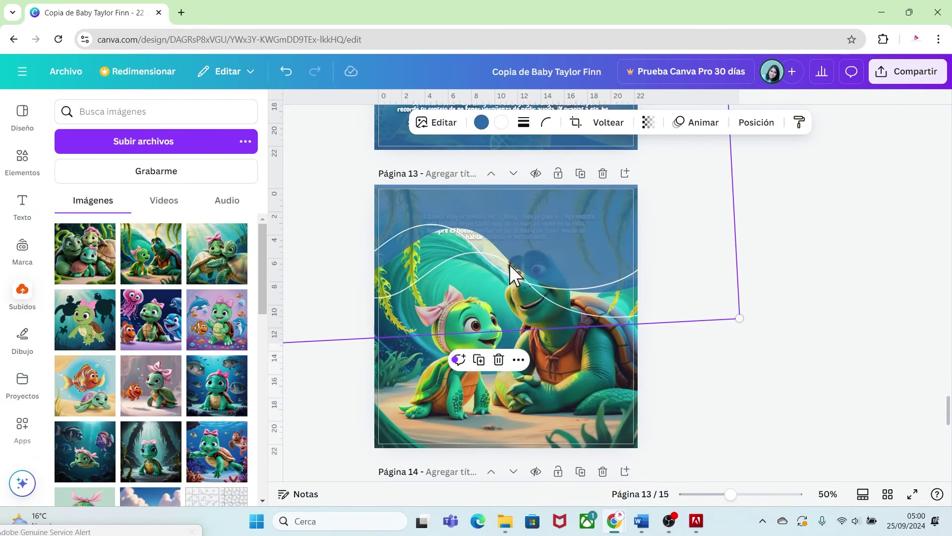
pyautogui.moveTo(509, 263); pyautogui.dragTo(564, 270)
pyautogui.click(756, 122)
pyautogui.click(228, 218)
pyautogui.click(644, 287)
# Fill page 14 with the uploaded image of Roxy and her parents and move the text to the lower part of the page
pyautogui.scroll(-6, 644, 297)
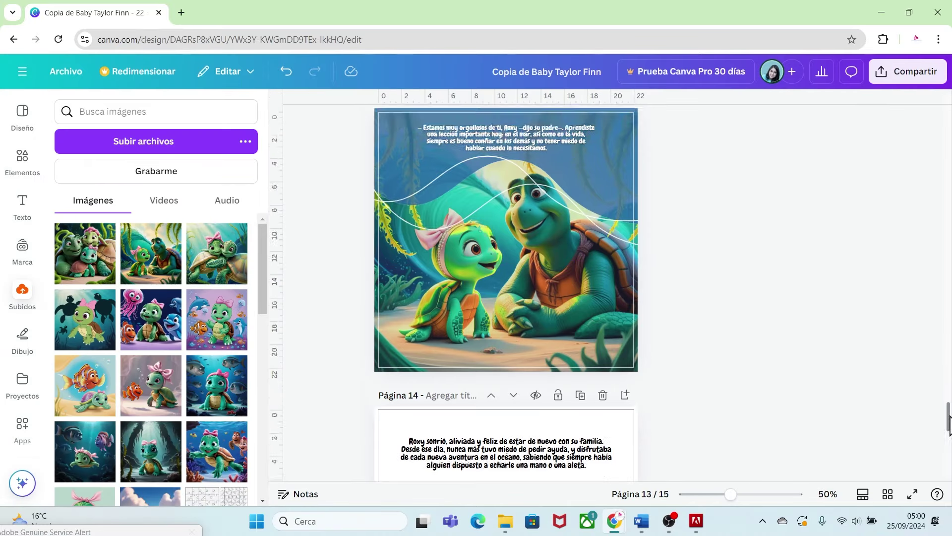
pyautogui.click(85, 253)
pyautogui.moveTo(506, 324); pyautogui.dragTo(456, 280)
pyautogui.moveTo(542, 365); pyautogui.dragTo(640, 463)
pyautogui.moveTo(563, 239); pyautogui.dragTo(564, 413)
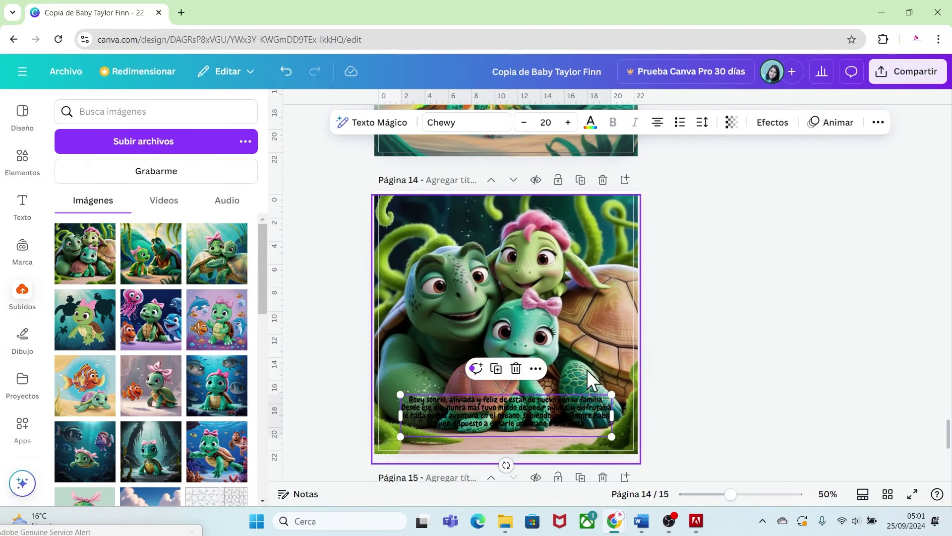
# Apply a photo filter to the family image on page 14
pyautogui.click(587, 367)
pyautogui.click(417, 123)
pyautogui.click(241, 343)
pyautogui.moveTo(264, 209); pyautogui.dragTo(264, 344)
pyautogui.click(179, 414)
# Format the page 14 text with the Flotante effect at intensity 100, white colour and size 17, and fit it in a narrower box
pyautogui.click(540, 414)
pyautogui.click(773, 123)
pyautogui.click(217, 183)
pyautogui.moveTo(108, 263); pyautogui.dragTo(166, 265)
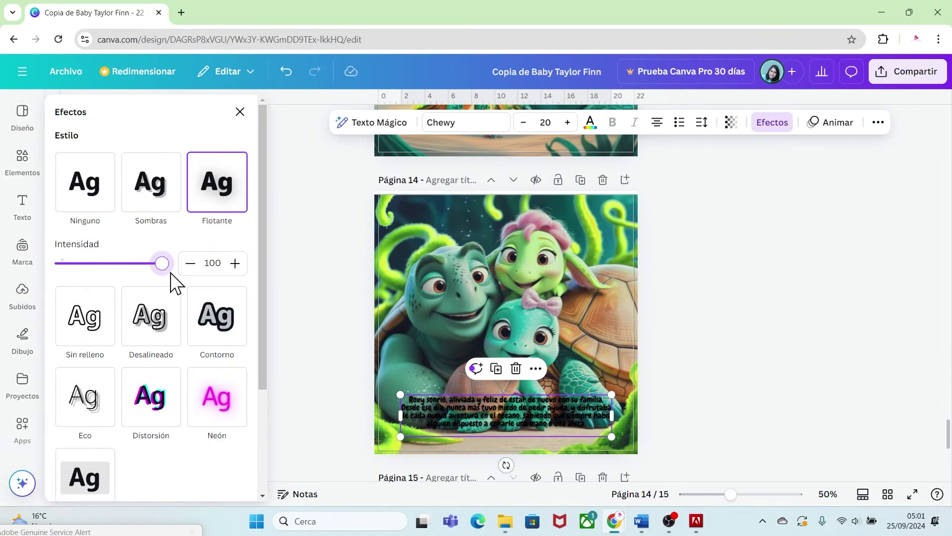
pyautogui.click(590, 122)
pyautogui.click(234, 205)
pyautogui.tripleClick(523, 123)
pyautogui.moveTo(604, 417); pyautogui.dragTo(585, 416)
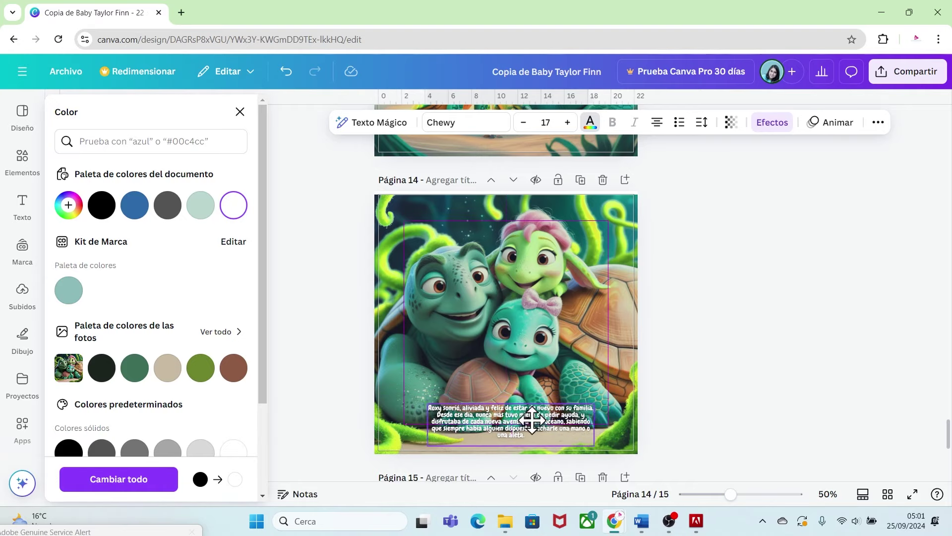
pyautogui.click(708, 425)
# Paste the blue wavy shape over the lower part of page 14, rotate it to frame the turtles and layer it behind the text
pyautogui.scroll(5, 708, 425)
pyautogui.scroll(-6, 647, 365)
pyautogui.hotkey('ctrl', 'v')
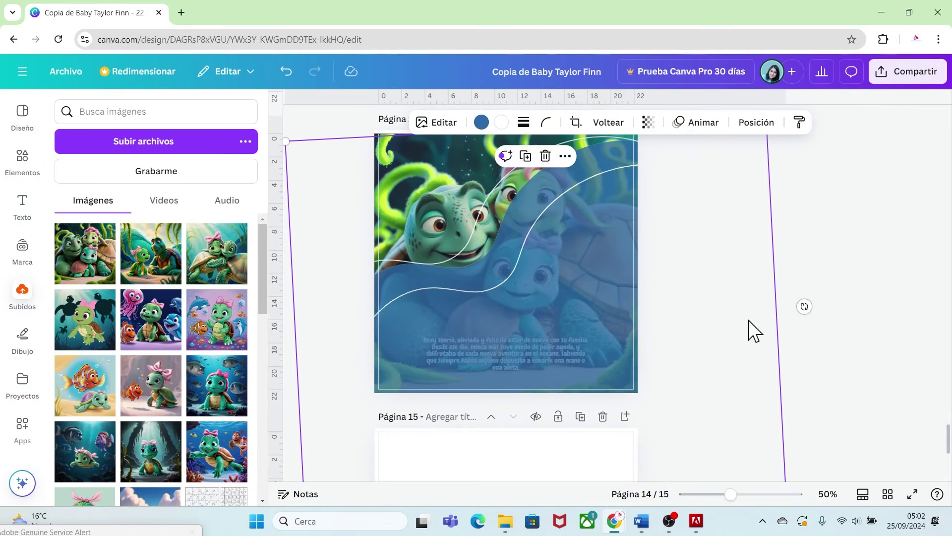
pyautogui.moveTo(804, 306); pyautogui.dragTo(775, 422)
pyautogui.moveTo(571, 317); pyautogui.dragTo(578, 355)
pyautogui.moveTo(302, 303); pyautogui.dragTo(317, 273)
pyautogui.moveTo(460, 285); pyautogui.dragTo(460, 305)
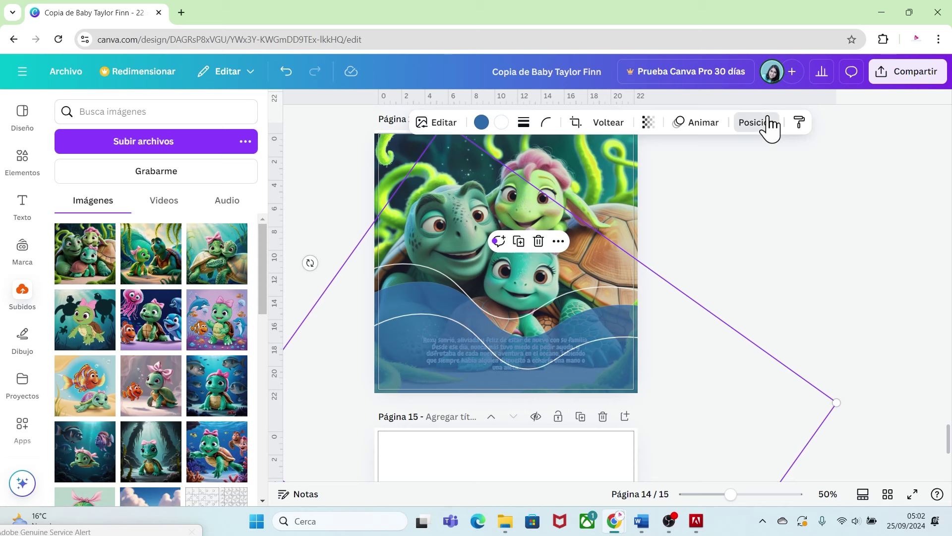
pyautogui.click(768, 123)
pyautogui.moveTo(149, 257); pyautogui.dragTo(149, 217)
# Slightly enlarge the family image on page 14 past the page's upper-left corner
pyautogui.click(496, 238)
pyautogui.scroll(-1, 496, 268)
pyautogui.moveTo(399, 164); pyautogui.dragTo(394, 158)
pyautogui.click(669, 367)
# Copy the pale green background shape from the cover onto page 15
pyautogui.scroll(-3, 949, 466)
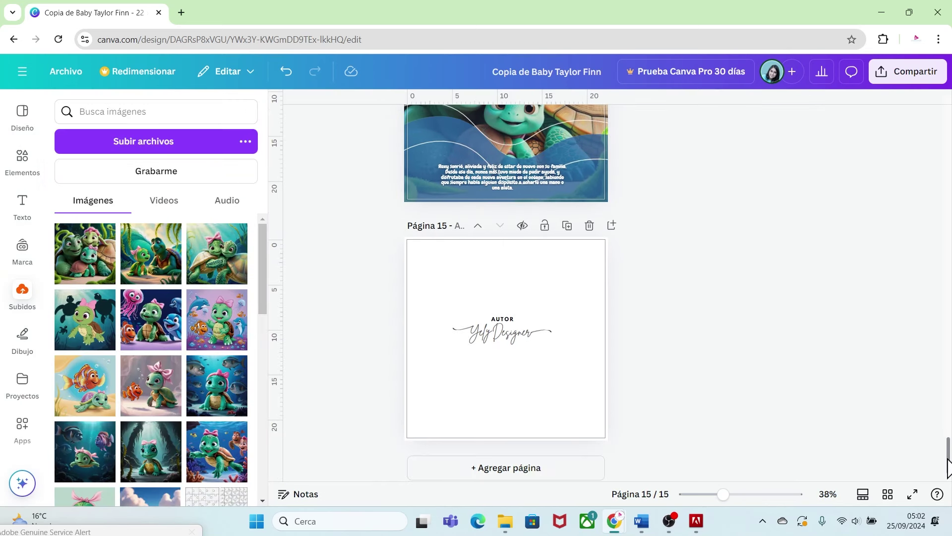
pyautogui.scroll(3, 949, 466)
pyautogui.scroll(-3, 949, 466)
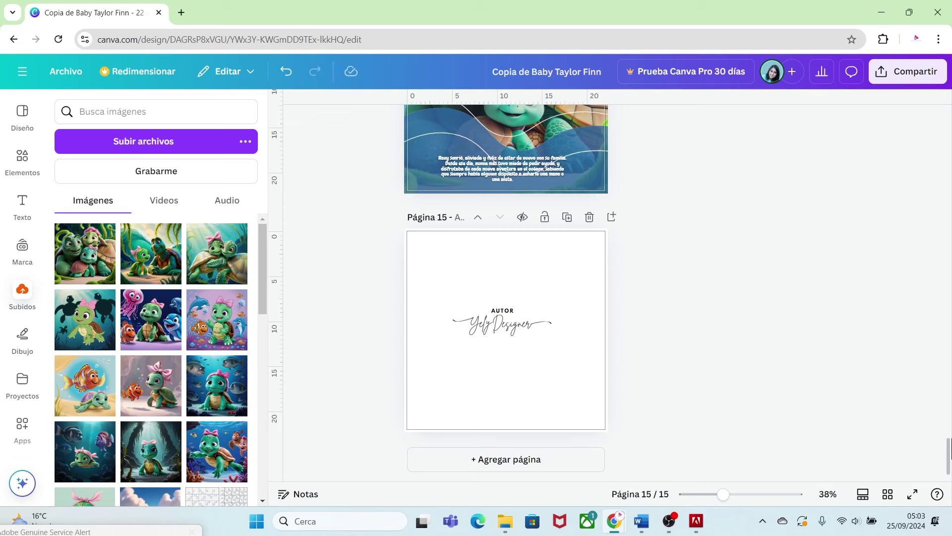
pyautogui.moveTo(949, 454); pyautogui.dragTo(948, 123)
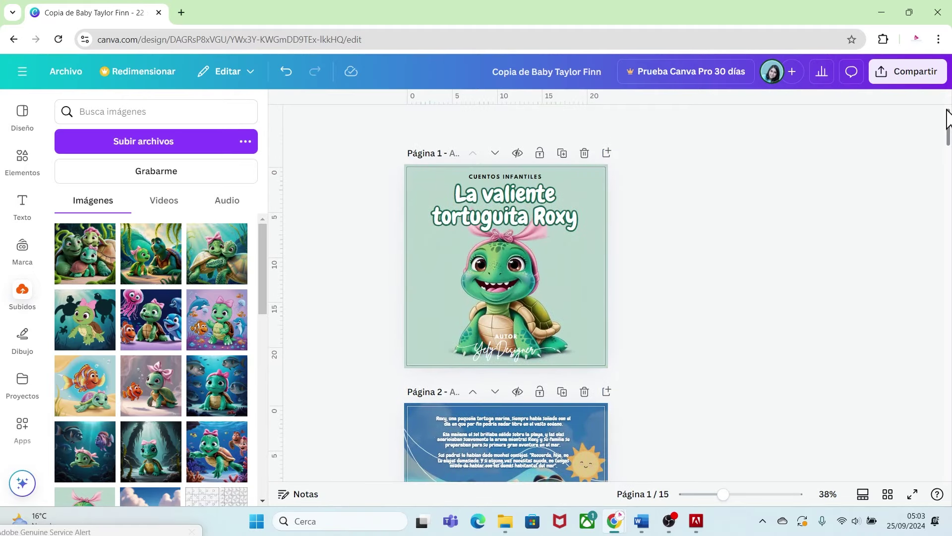
pyautogui.click(588, 251)
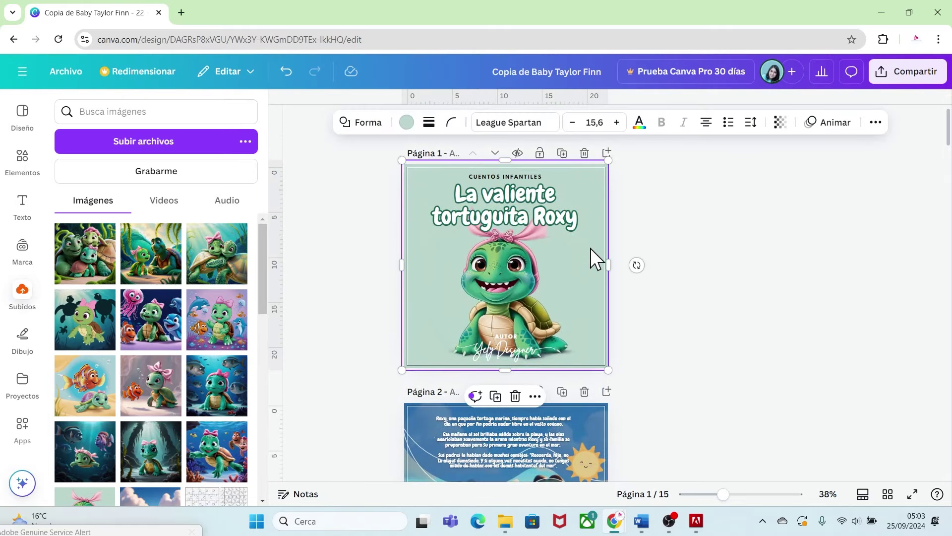
pyautogui.moveTo(950, 132); pyautogui.dragTo(950, 474)
pyautogui.click(575, 391)
pyautogui.hotkey('ctrl', 'v')
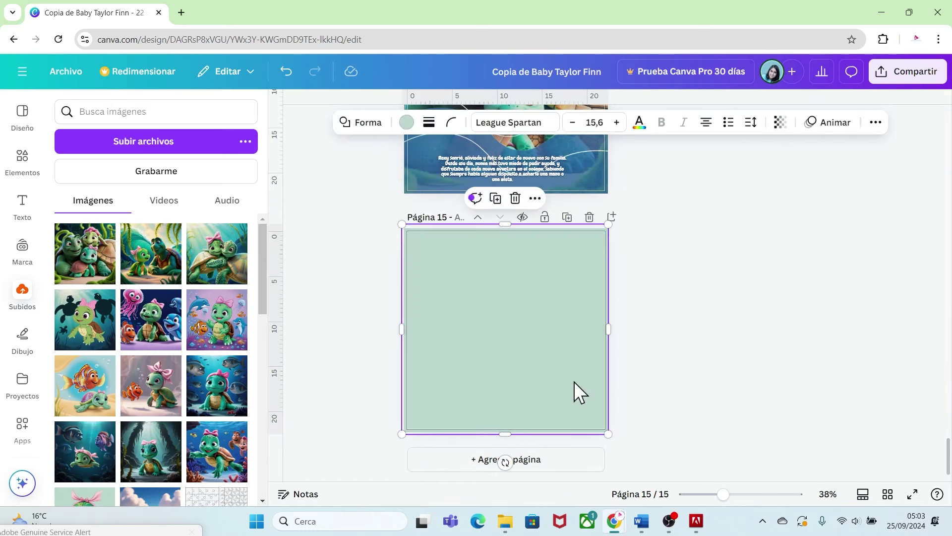
# Send the green background on page 15 to the back, behind the author text
pyautogui.rightClick(559, 348)
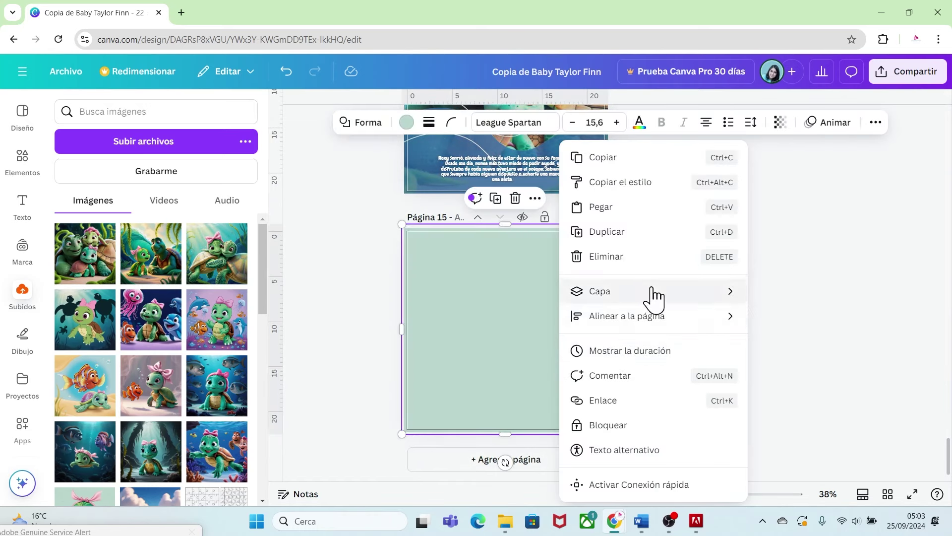
pyautogui.moveTo(651, 295)
pyautogui.click(788, 365)
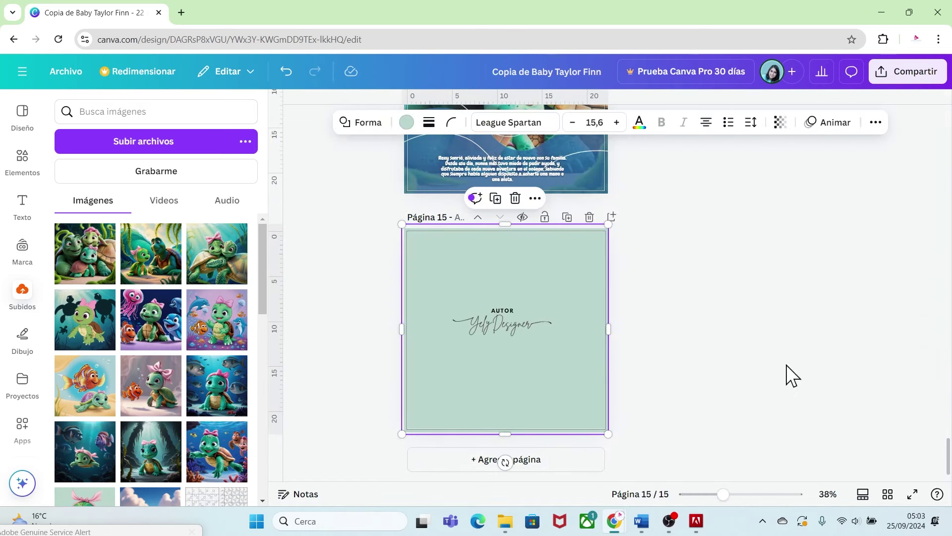
pyautogui.click(680, 361)
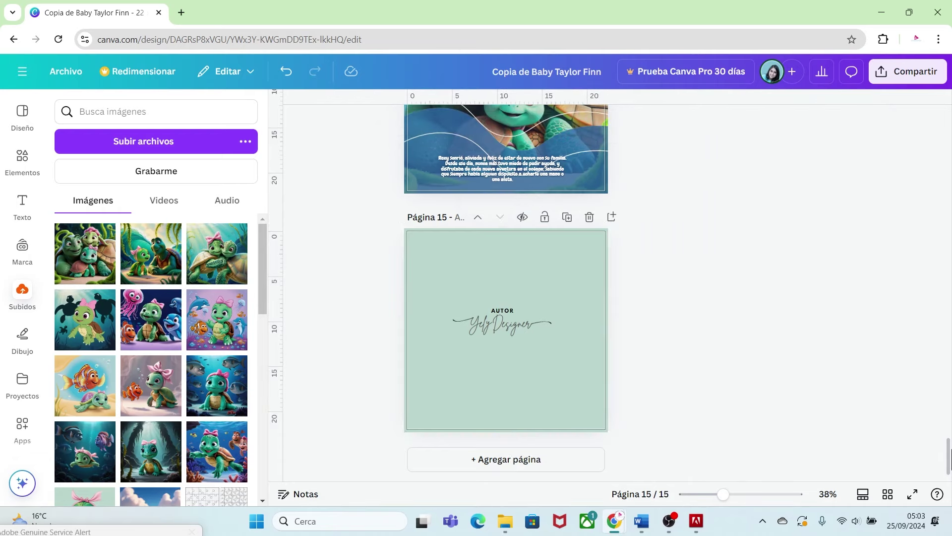
# Return to the cover and choose Heyzine Flipbooks from all the sharing options for the design
pyautogui.moveTo(948, 449); pyautogui.dragTo(949, 124)
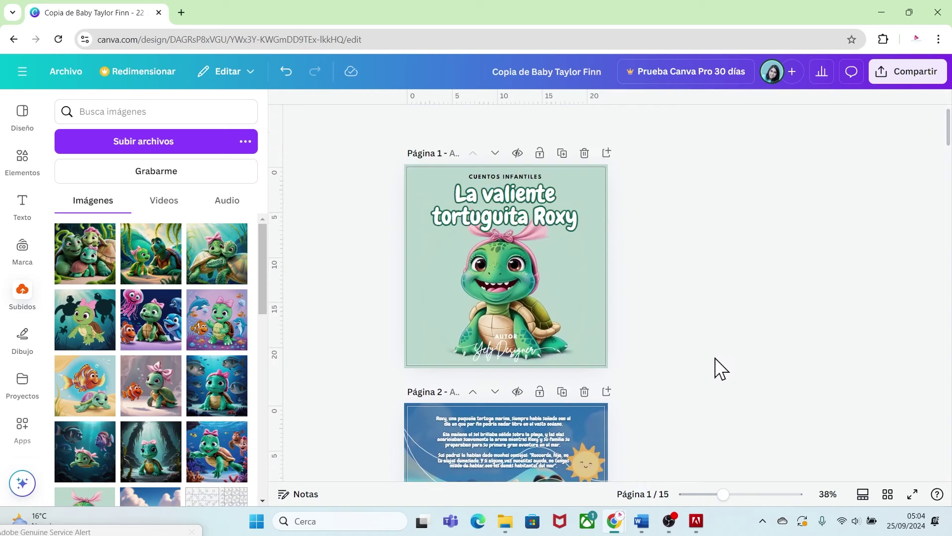
pyautogui.click(909, 81)
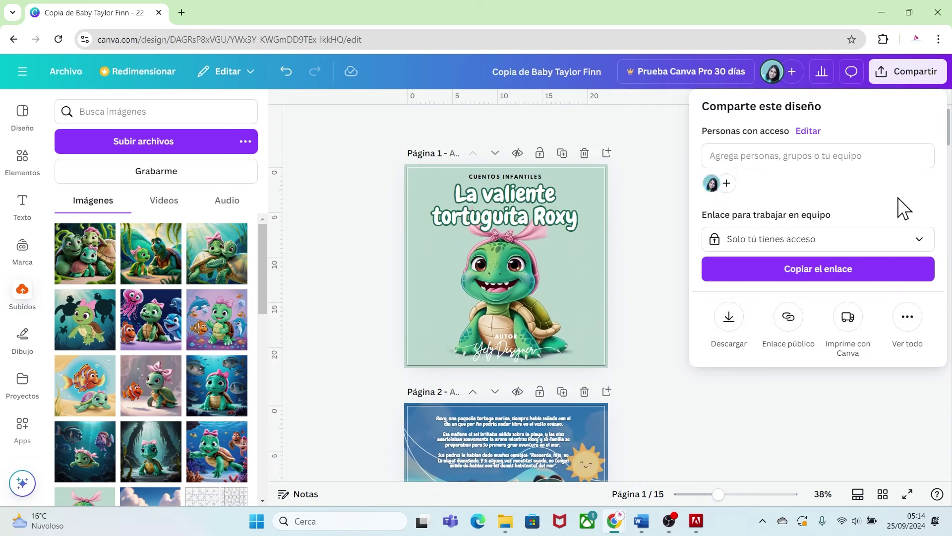
pyautogui.click(908, 320)
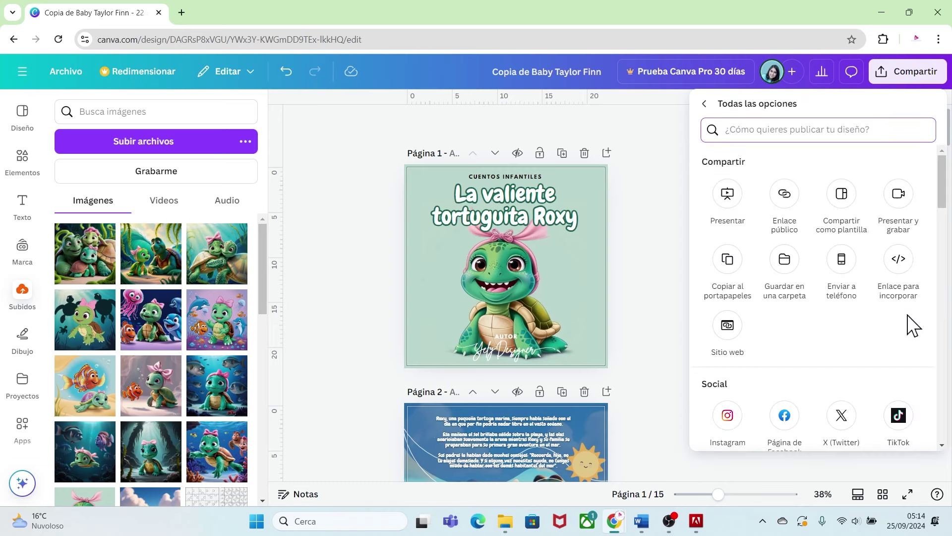
pyautogui.moveTo(942, 179); pyautogui.dragTo(941, 313)
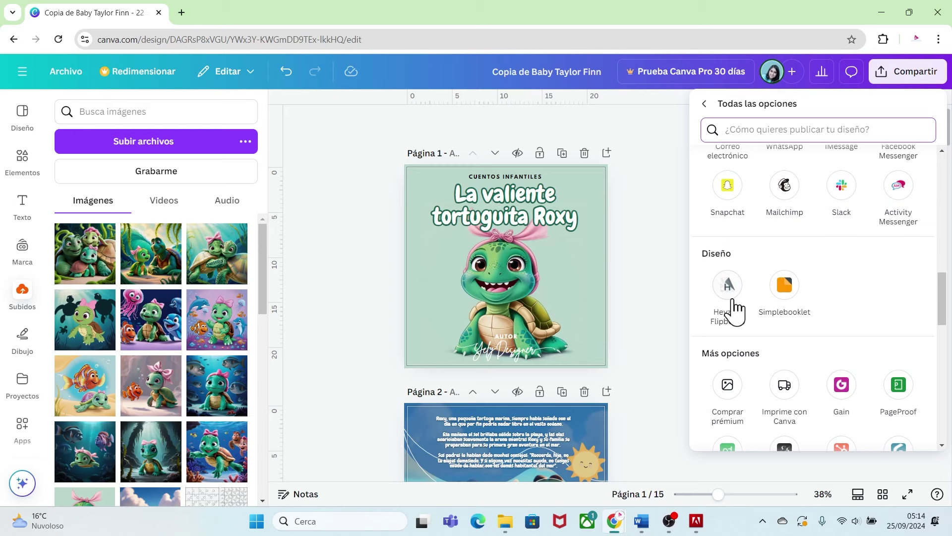
pyautogui.click(728, 286)
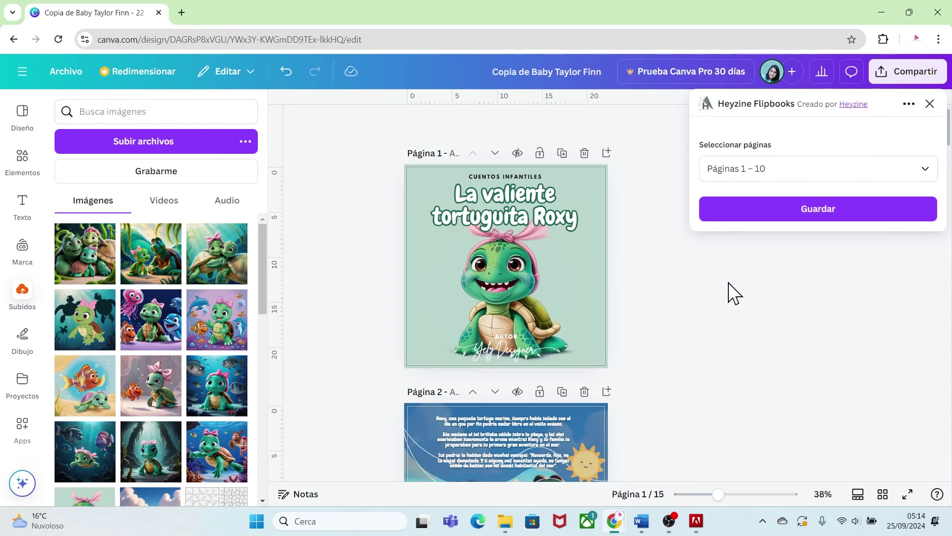
# Select all 15 pages for the flipbook and save the design to Heyzine Flipbooks
pyautogui.click(924, 174)
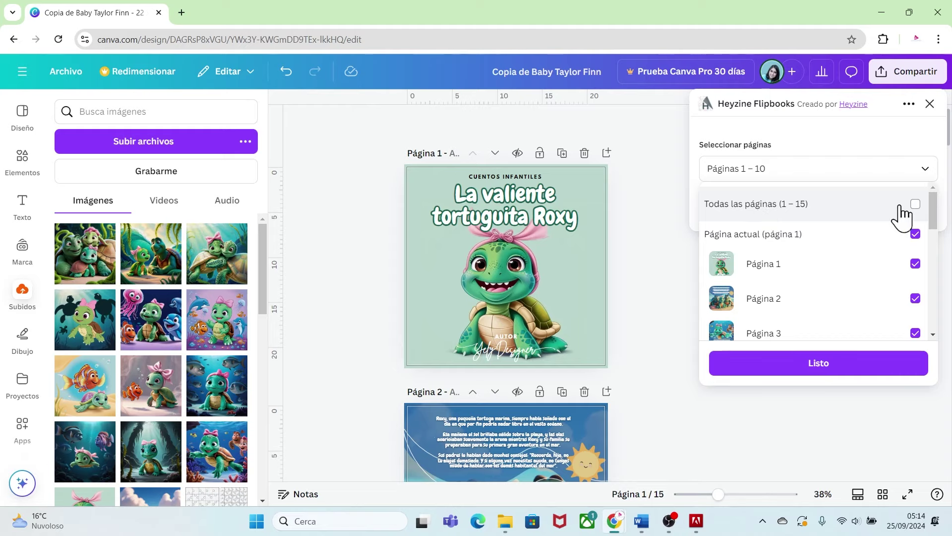
pyautogui.click(916, 204)
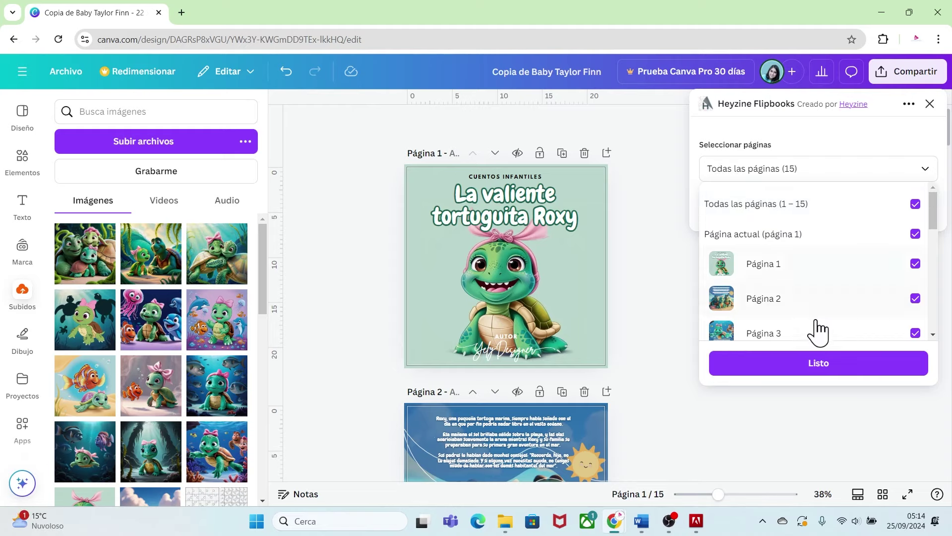
pyautogui.click(815, 373)
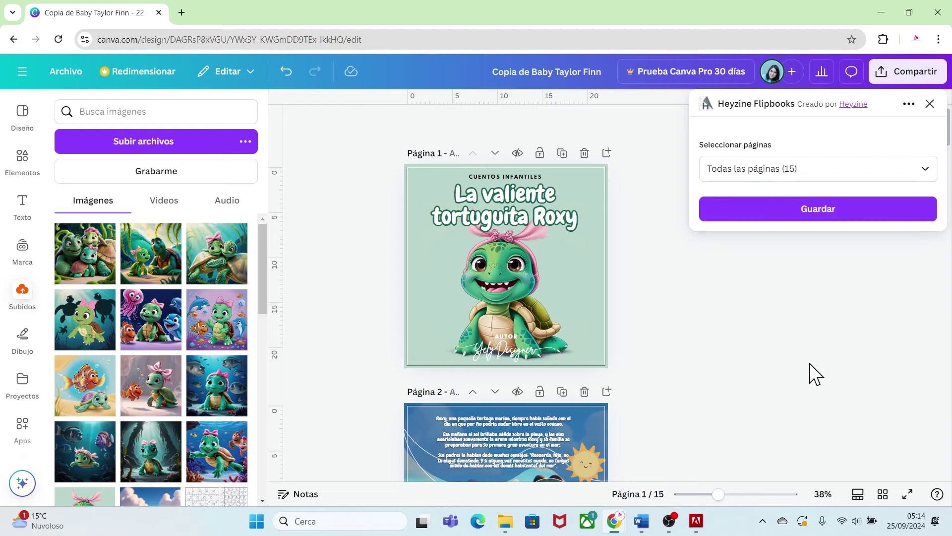
pyautogui.click(818, 209)
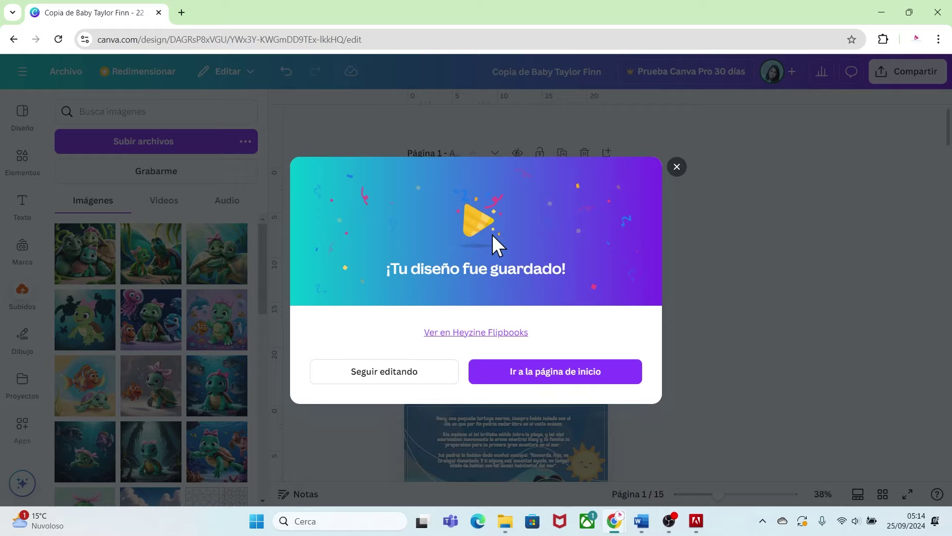
# Switch to Heyzine to view the saved flipbook and dismiss its welcome message
pyautogui.click(468, 338)
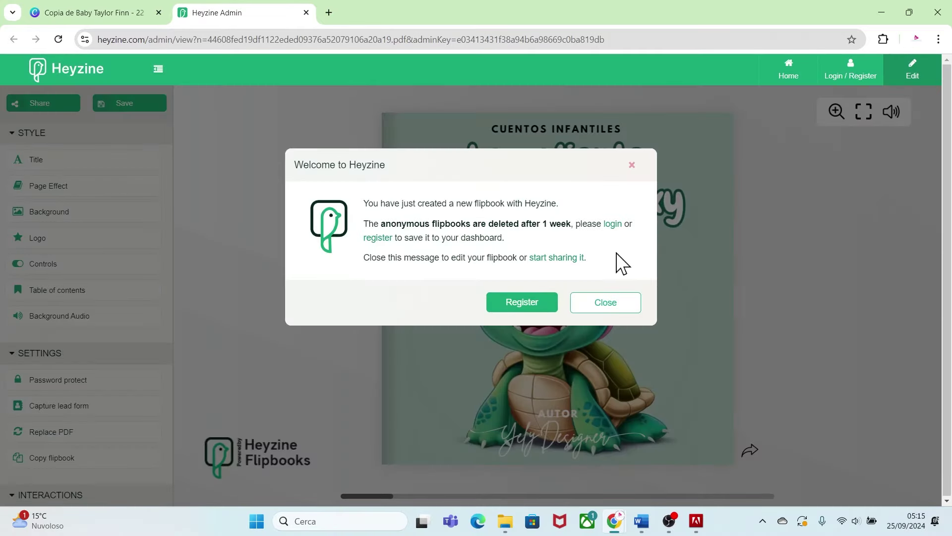
pyautogui.click(632, 166)
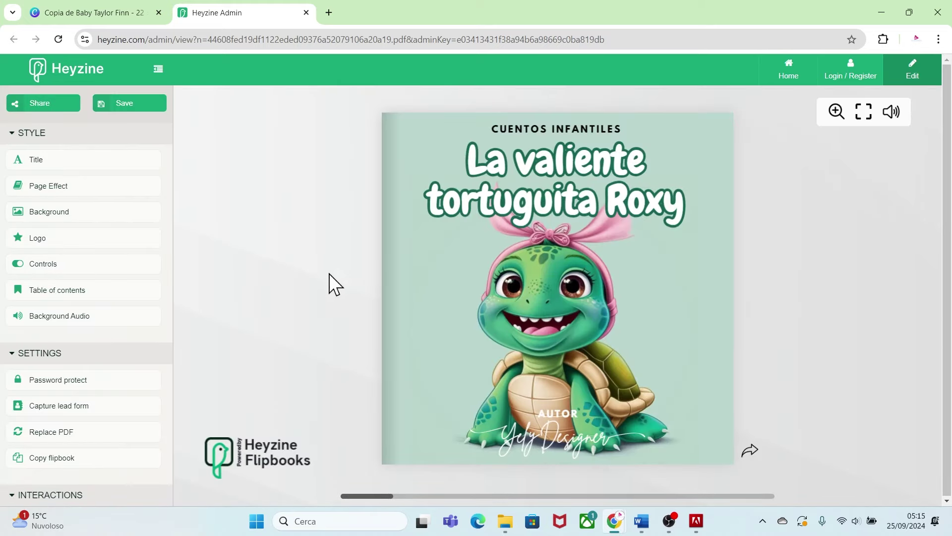
# Set the flipbook's page effect to Book
pyautogui.click(79, 188)
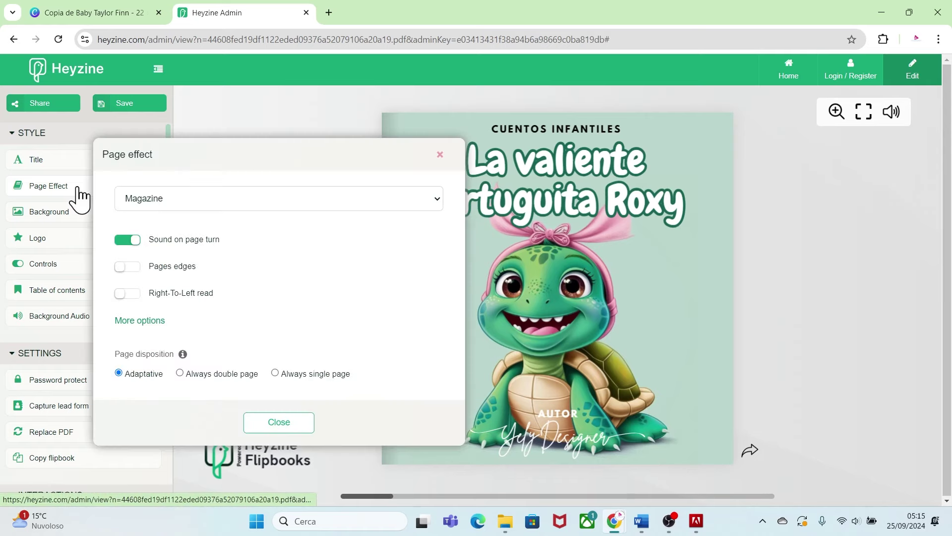
pyautogui.click(437, 208)
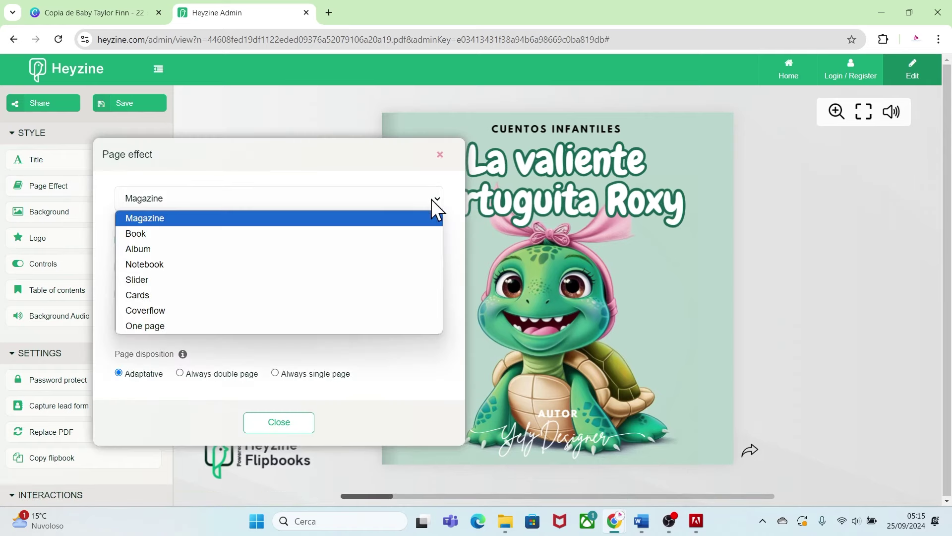
pyautogui.click(140, 234)
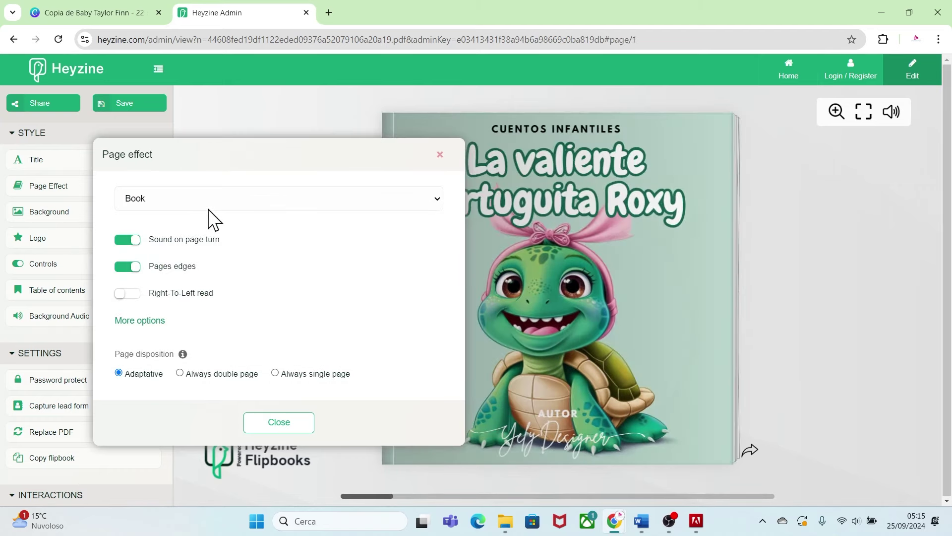
pyautogui.click(440, 155)
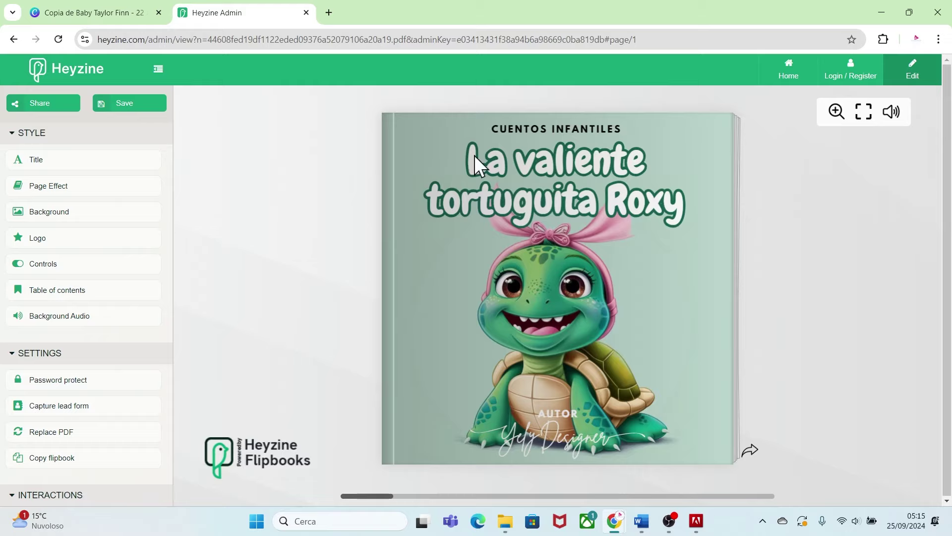
# Page through the flipbook preview from the cover to the author page to check the book effect
pyautogui.click(755, 453)
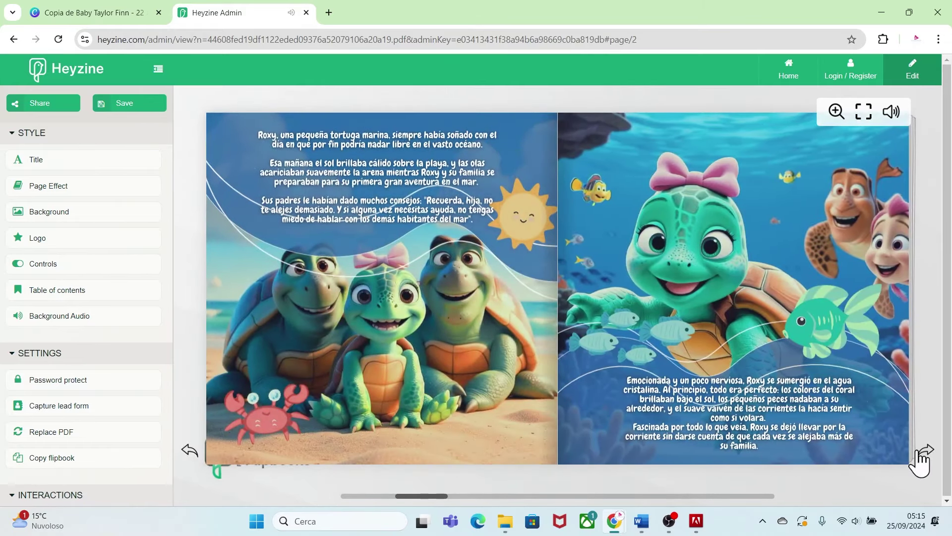
pyautogui.click(920, 452)
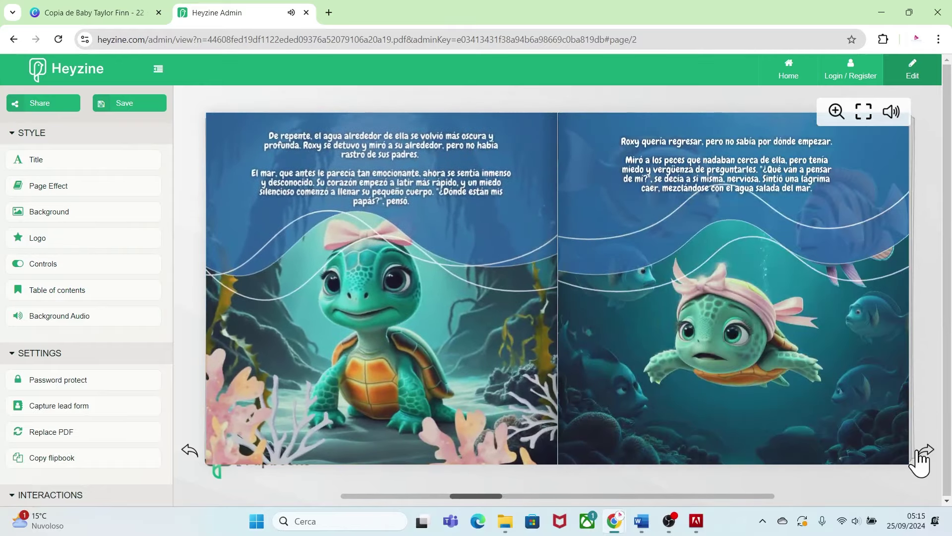
pyautogui.click(920, 452)
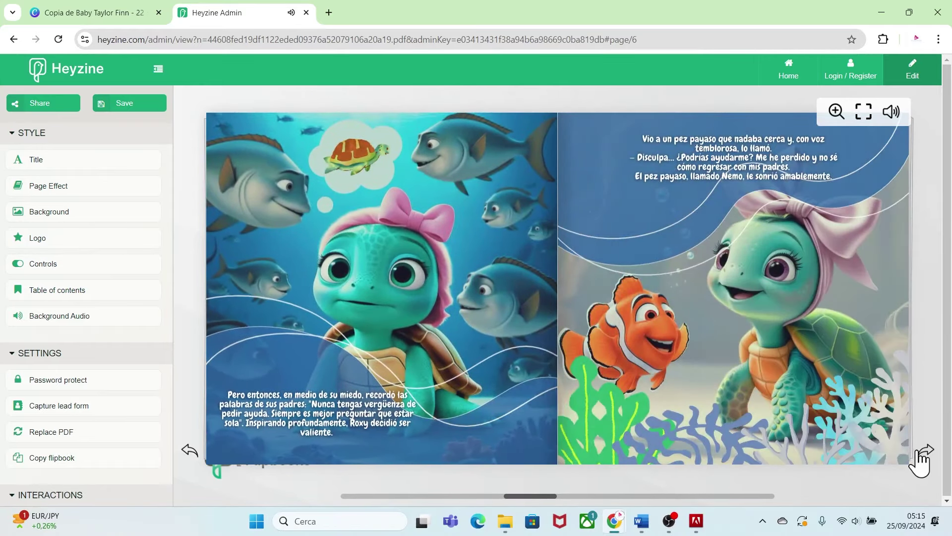
pyautogui.click(920, 453)
pyautogui.click(921, 454)
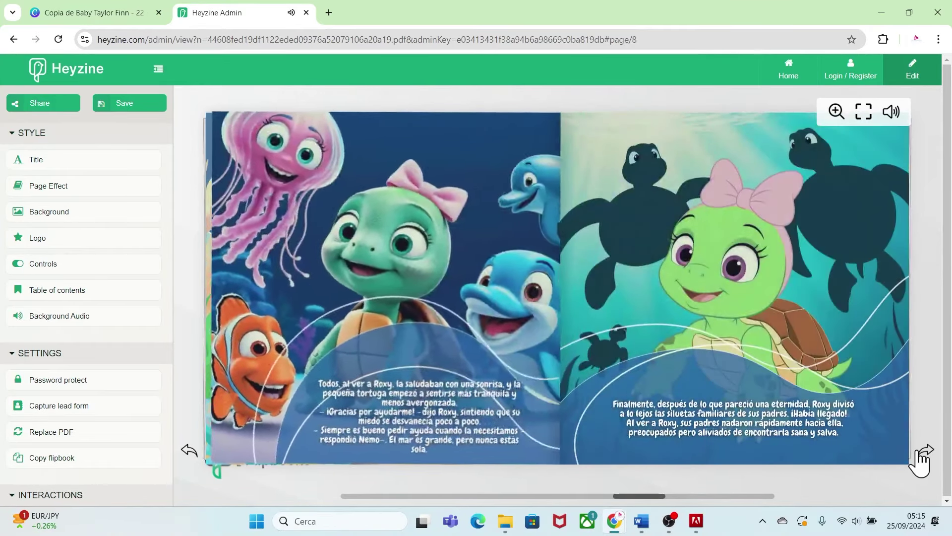
pyautogui.click(921, 454)
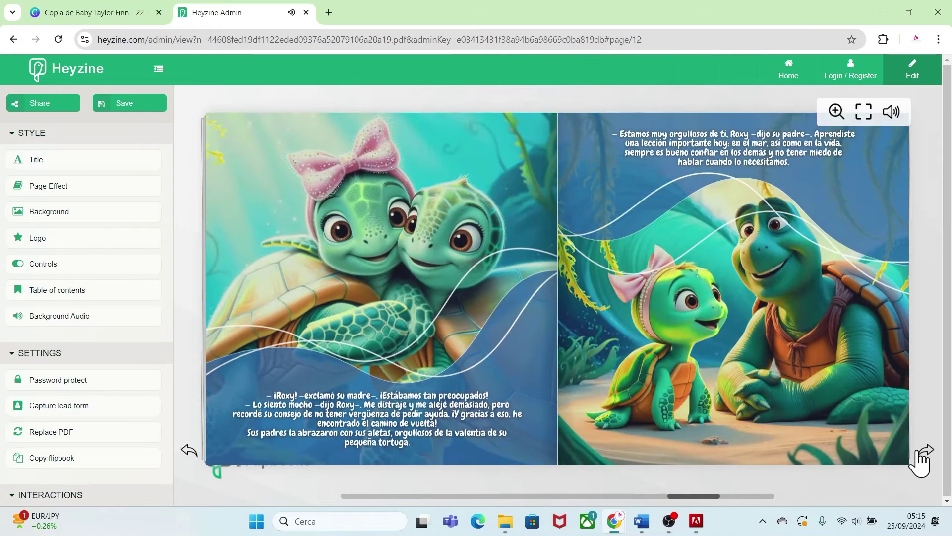
pyautogui.click(921, 454)
pyautogui.click(917, 453)
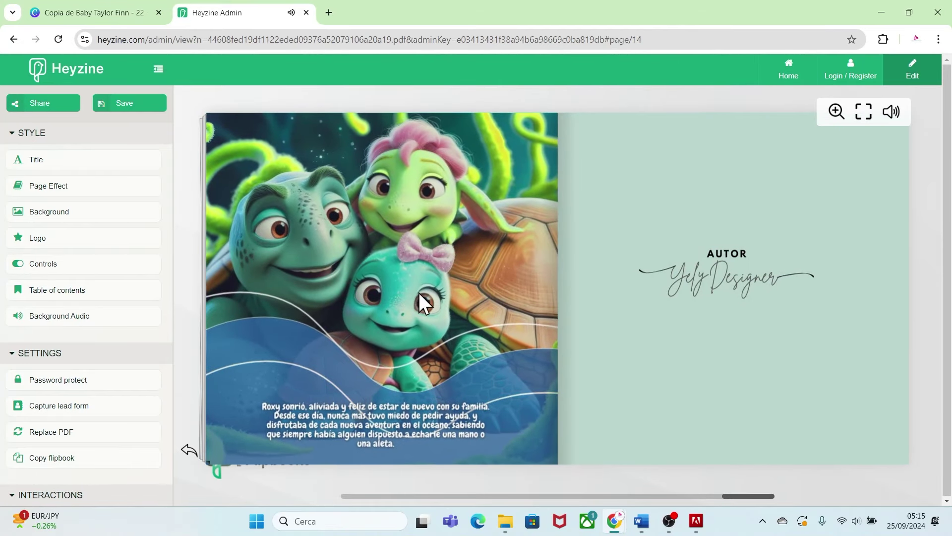
# Copy the flipbook's reader link from its sharing options and open it in a new browser tab
pyautogui.click(61, 104)
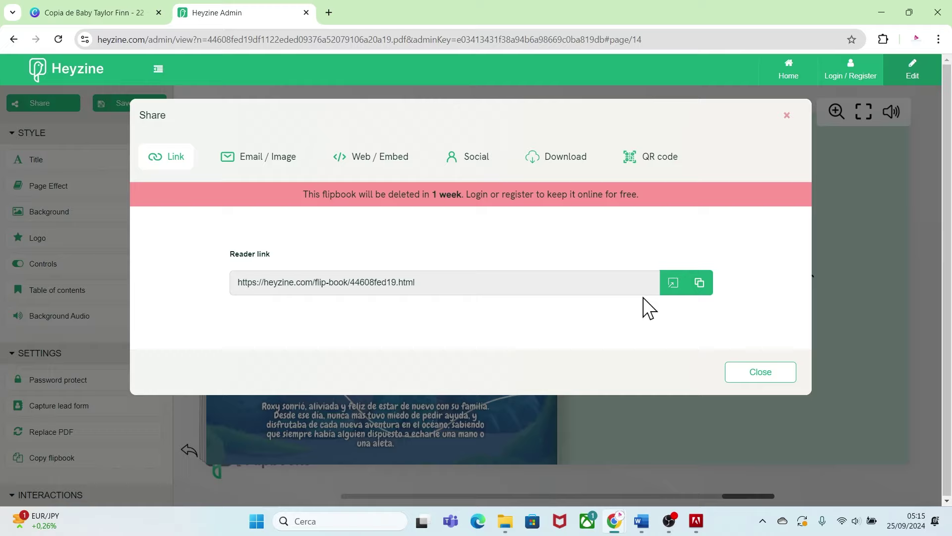
pyautogui.click(700, 285)
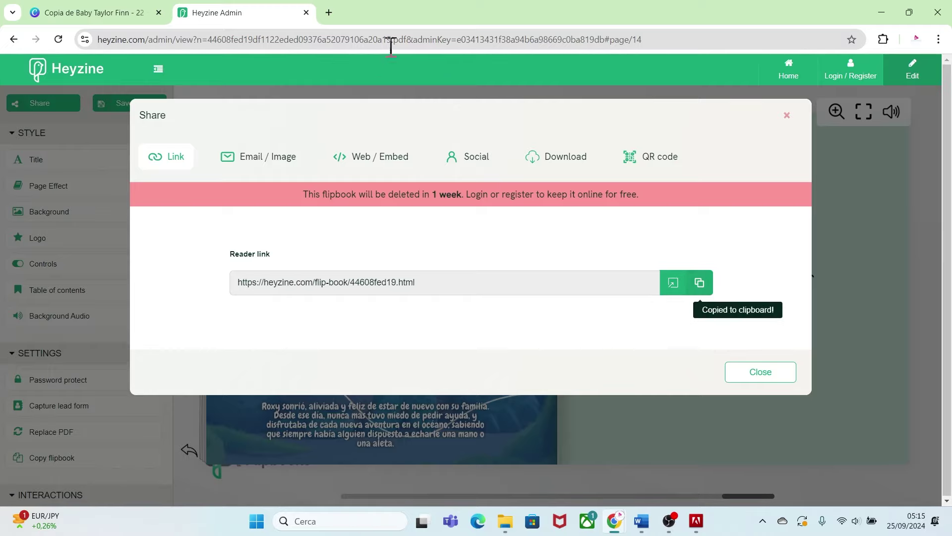
pyautogui.click(329, 11)
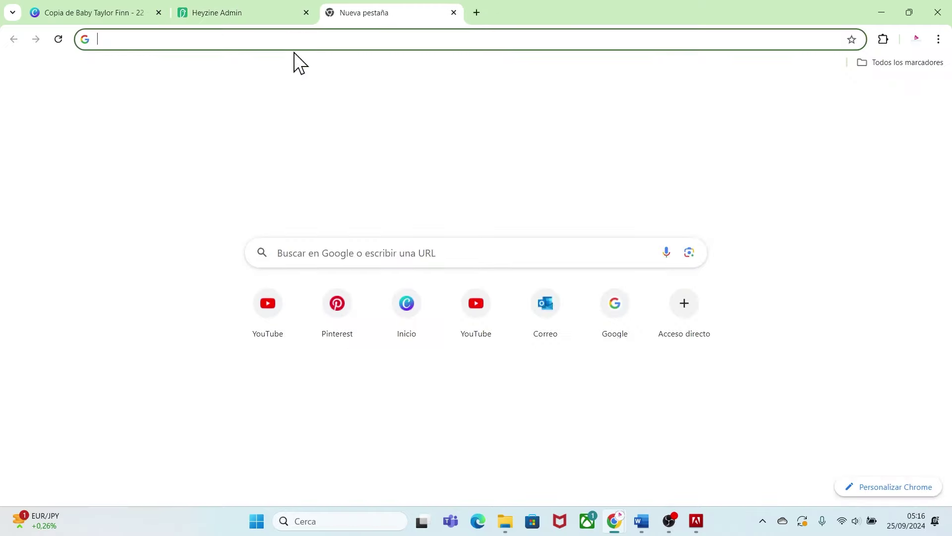
pyautogui.click(296, 43)
pyautogui.hotkey('ctrl', 'v')
pyautogui.press('Return')
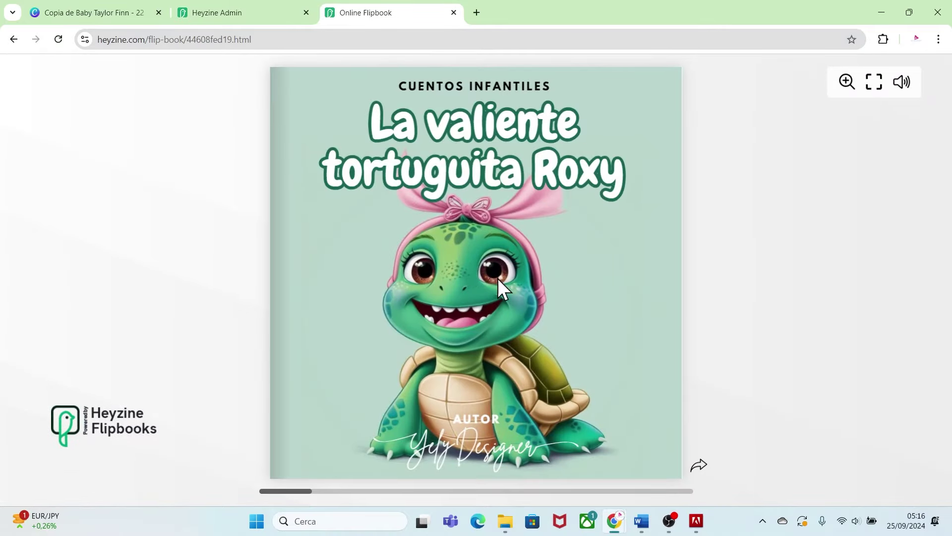
# Page through the published online flipbook from the cover to the author page
pyautogui.click(696, 464)
pyautogui.click(754, 444)
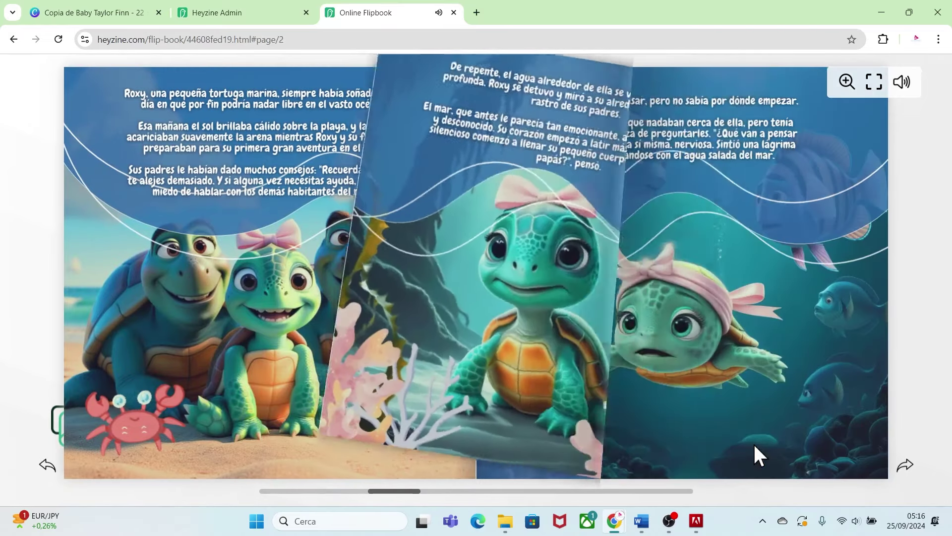
pyautogui.click(754, 444)
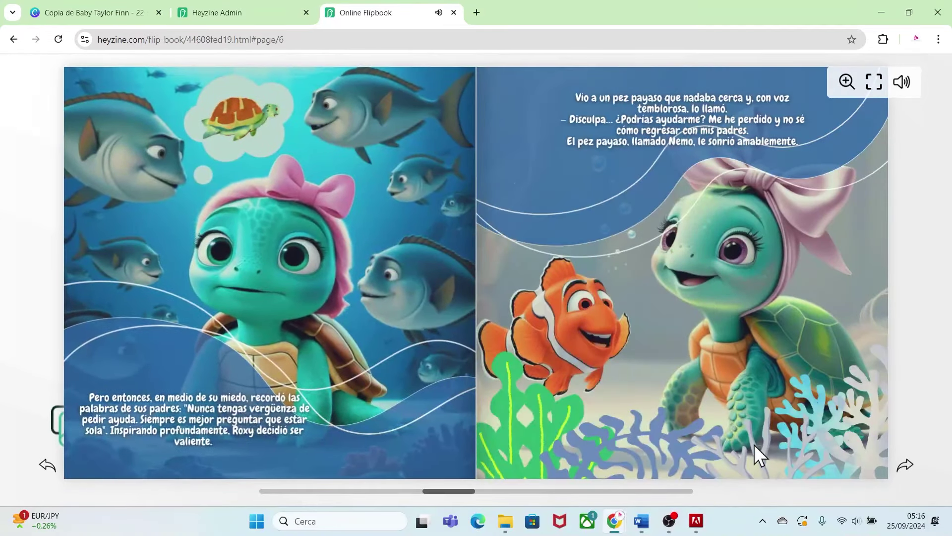
pyautogui.click(754, 444)
pyautogui.click(754, 445)
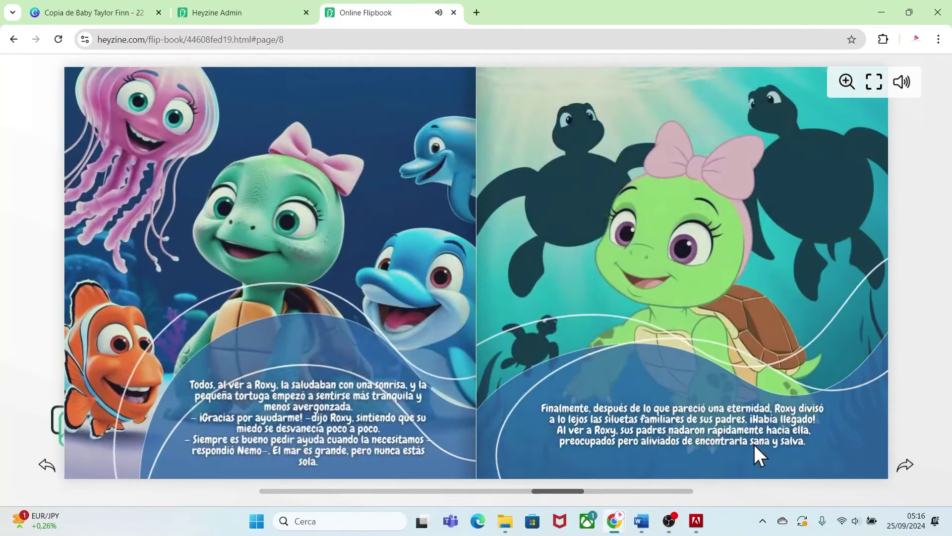
pyautogui.click(754, 445)
pyautogui.click(754, 444)
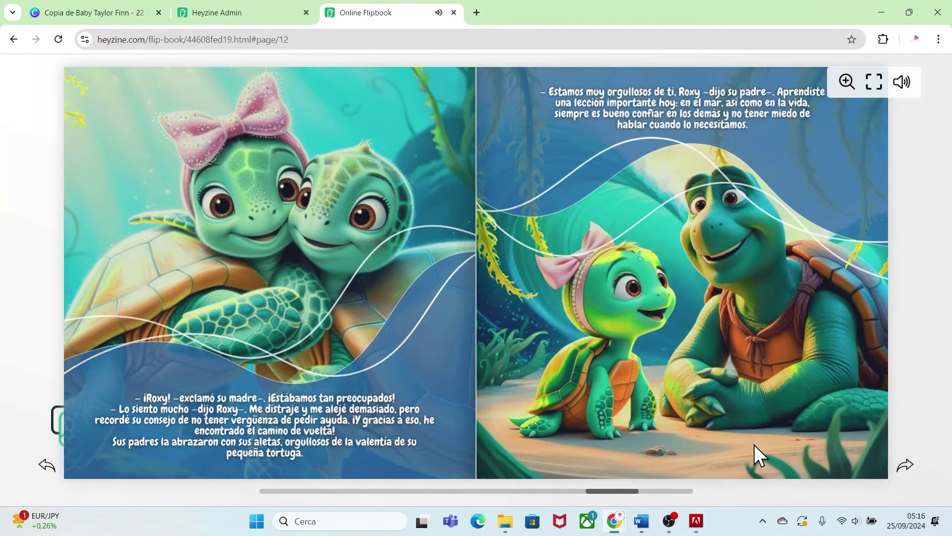
pyautogui.click(754, 444)
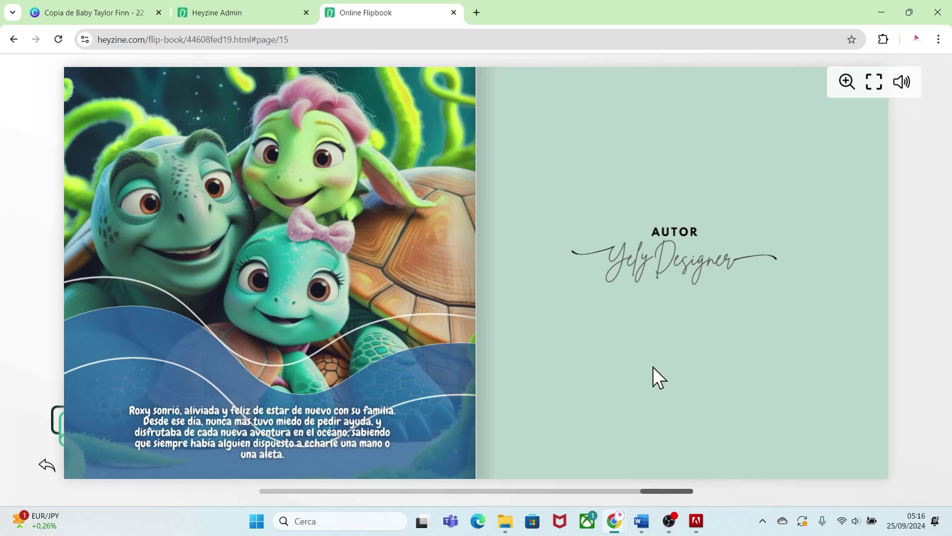
# Switch back to the Canva design and download all 15 pages as PDF estándar
pyautogui.hotkey('ctrl', '1')
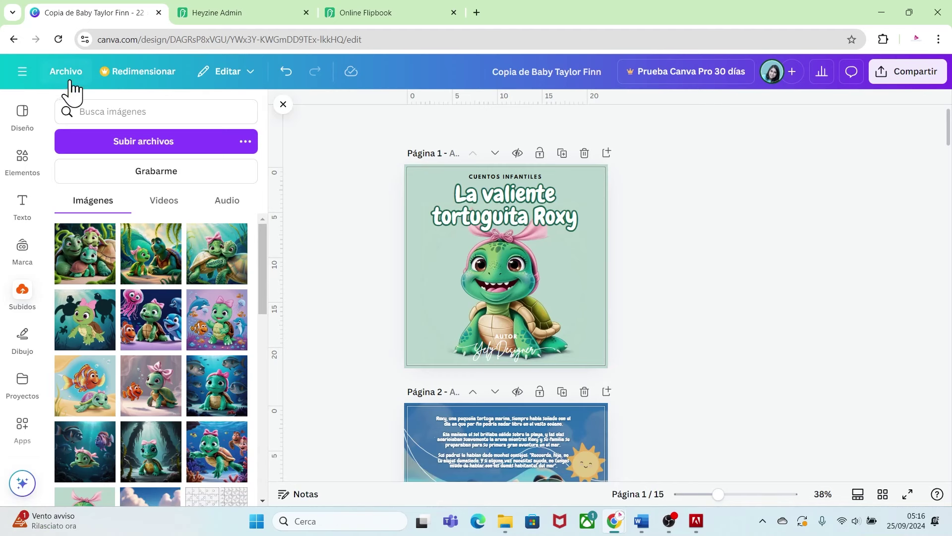
pyautogui.click(73, 72)
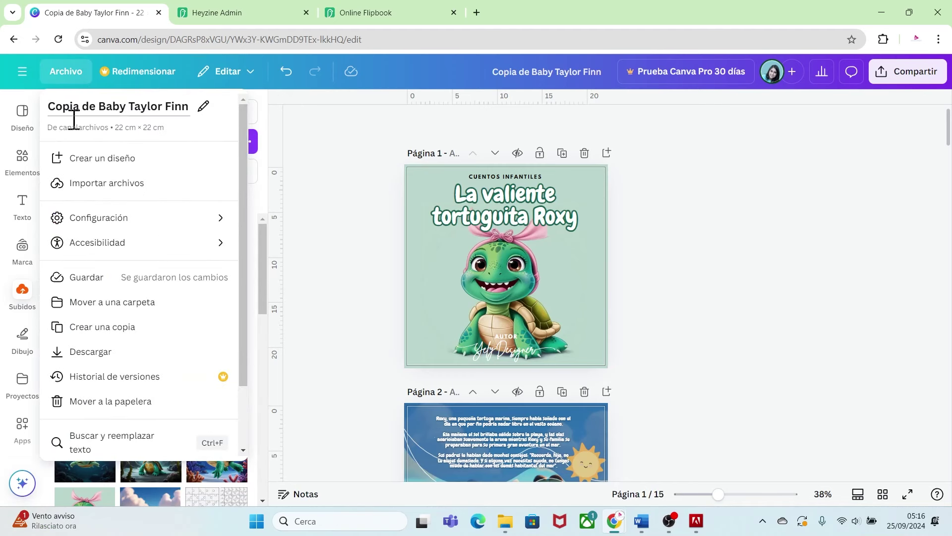
pyautogui.click(91, 351)
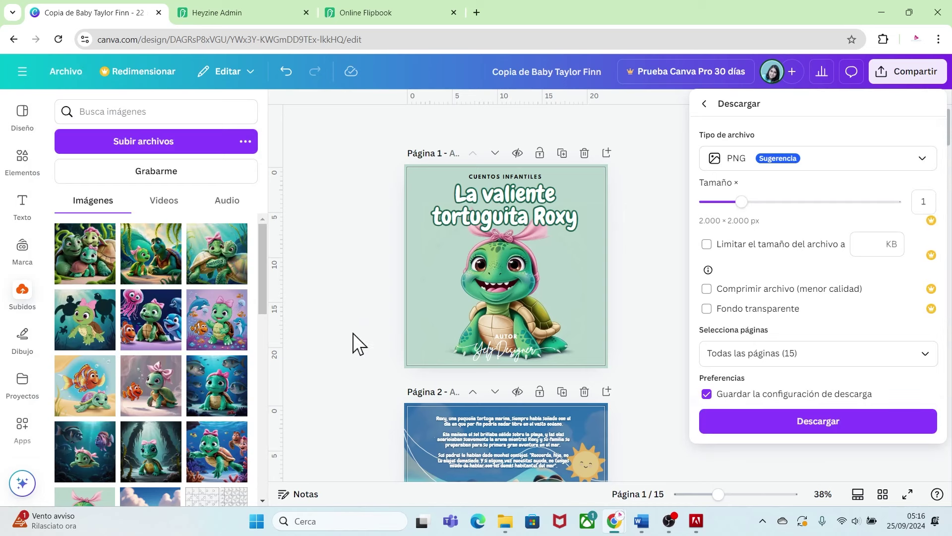
pyautogui.click(888, 172)
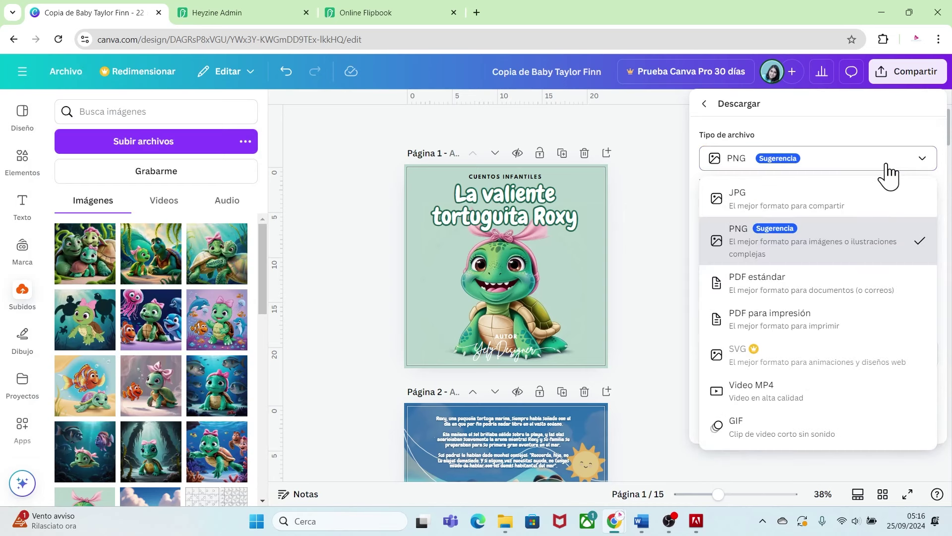
pyautogui.click(798, 297)
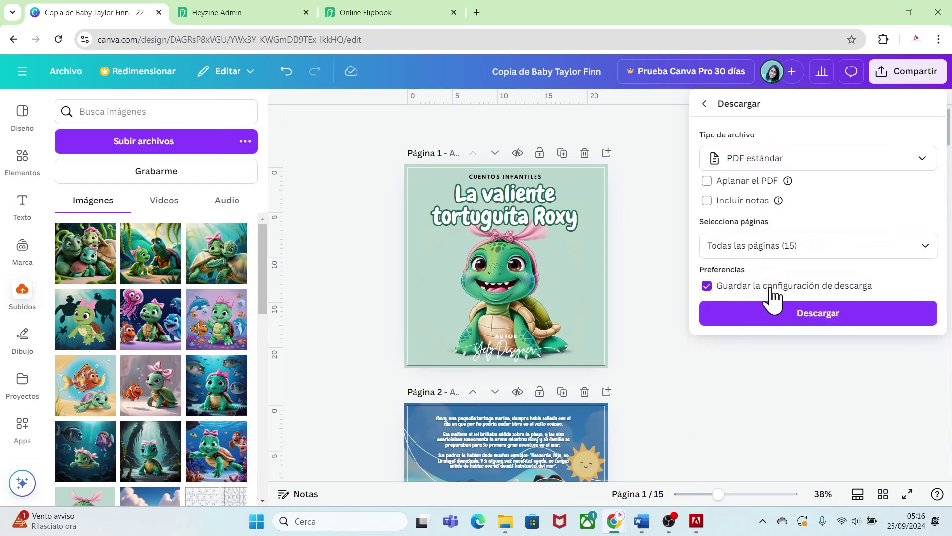
pyautogui.click(787, 312)
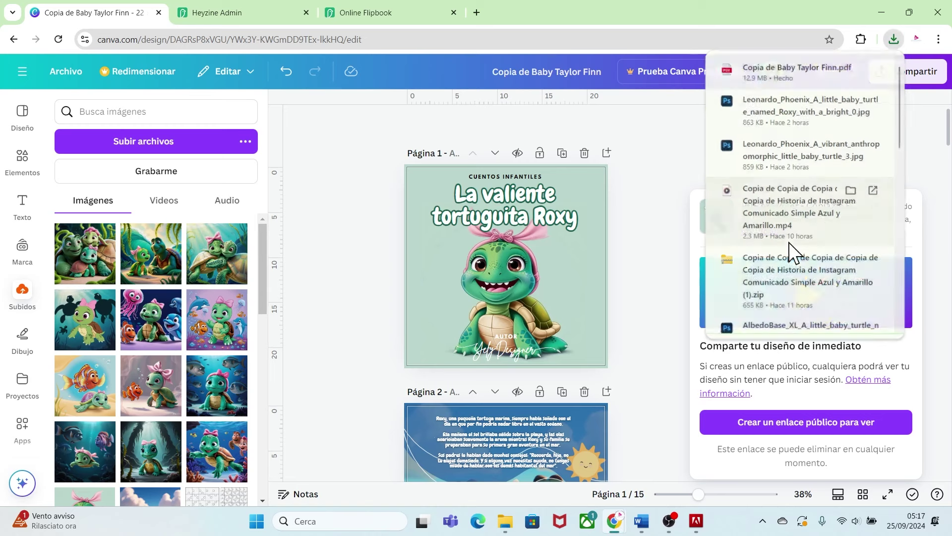
# Open the downloaded PDF and examine the story pages in order, from the cover to page 14
pyautogui.click(771, 85)
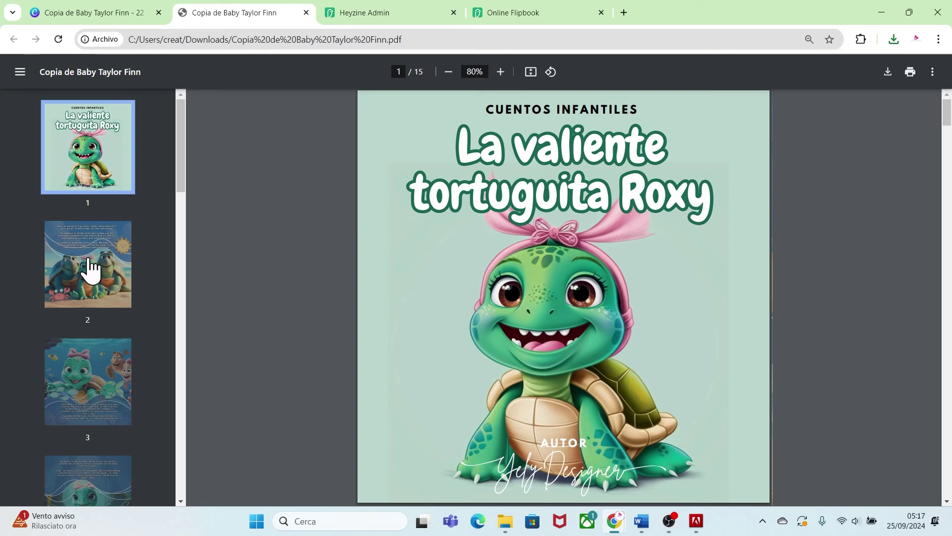
pyautogui.click(91, 268)
pyautogui.click(93, 371)
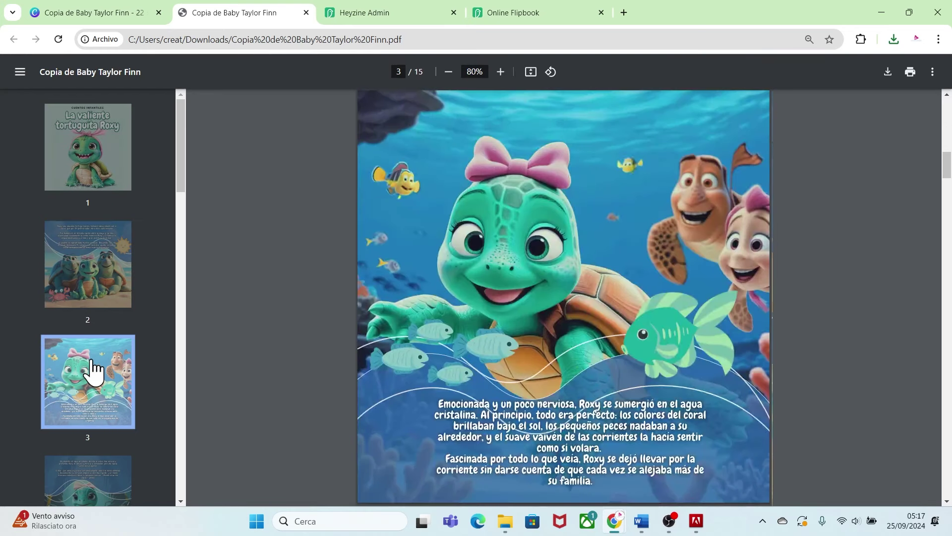
pyautogui.press('Down')
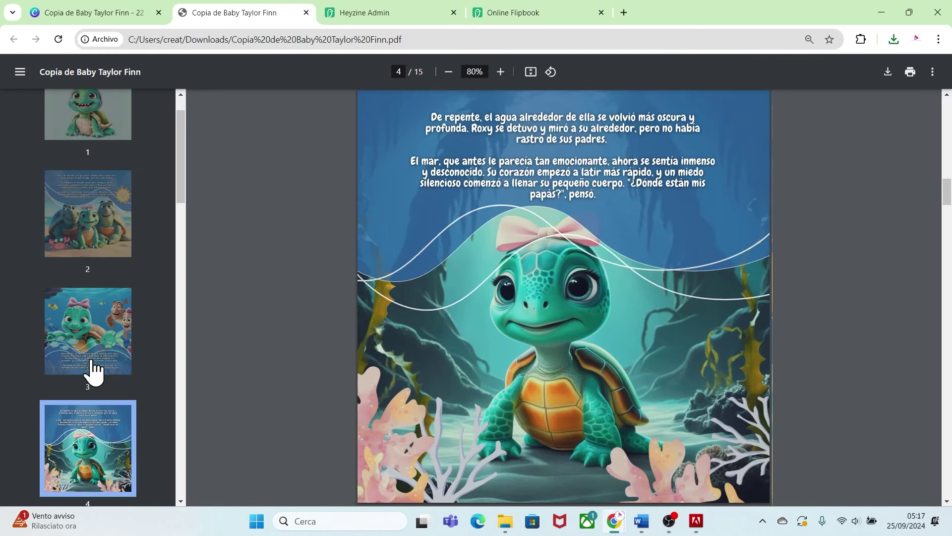
pyautogui.press('Down')
pyautogui.press('Down')
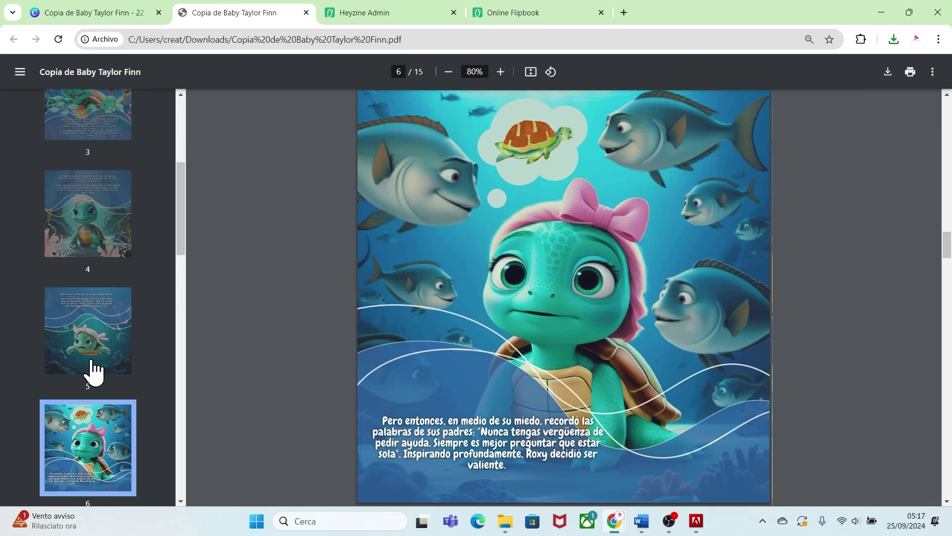
pyautogui.press('Down')
pyautogui.press('Down')
pyautogui.press('Down')
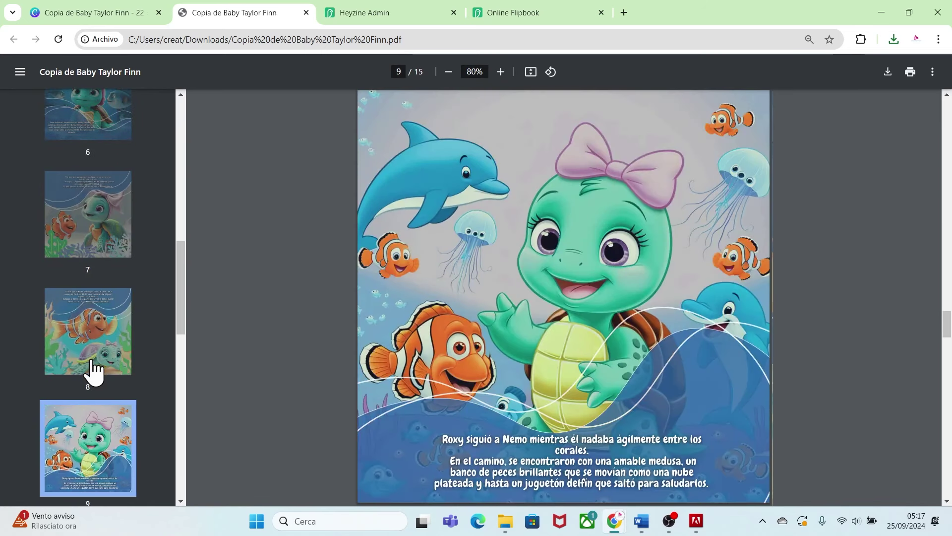
pyautogui.press('Down')
pyautogui.press('Down')
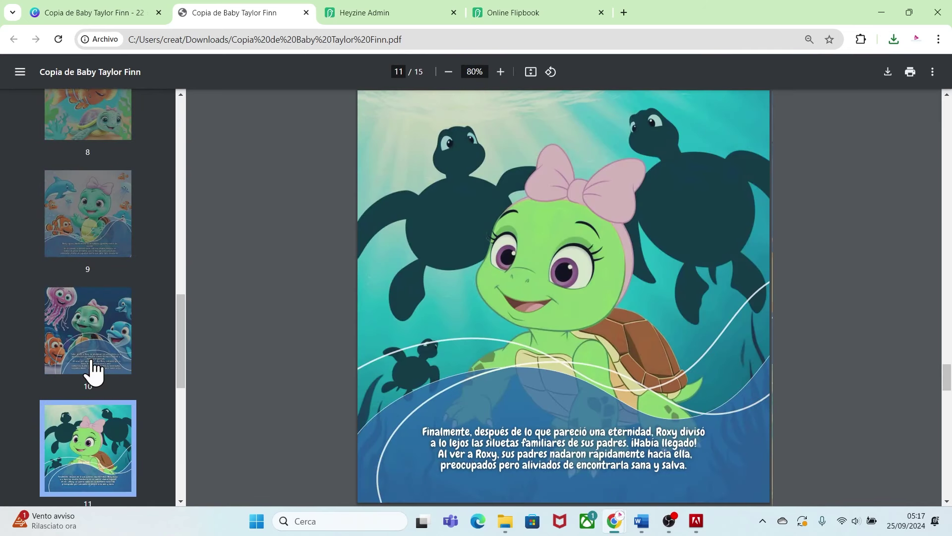
pyautogui.press('Down')
pyautogui.press('Down')
pyautogui.press('Down')
pyautogui.press('Down')
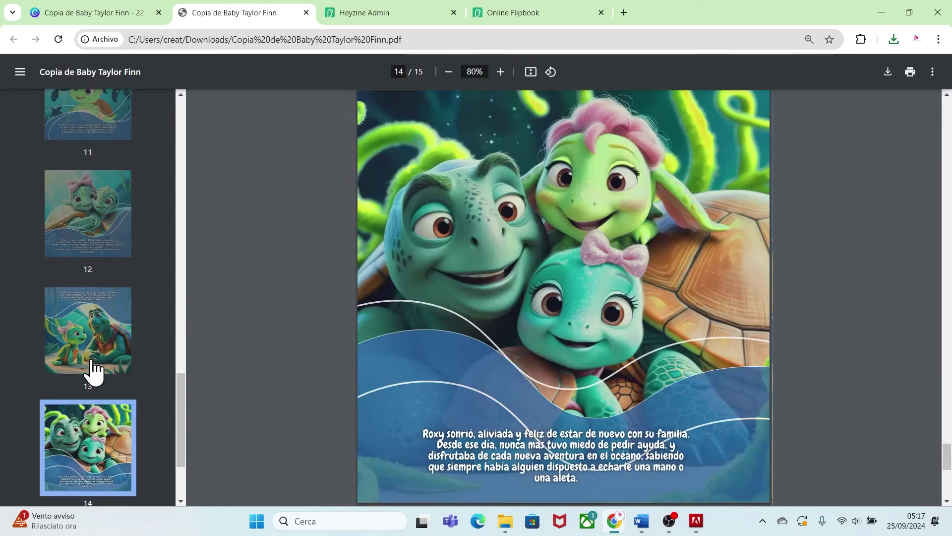